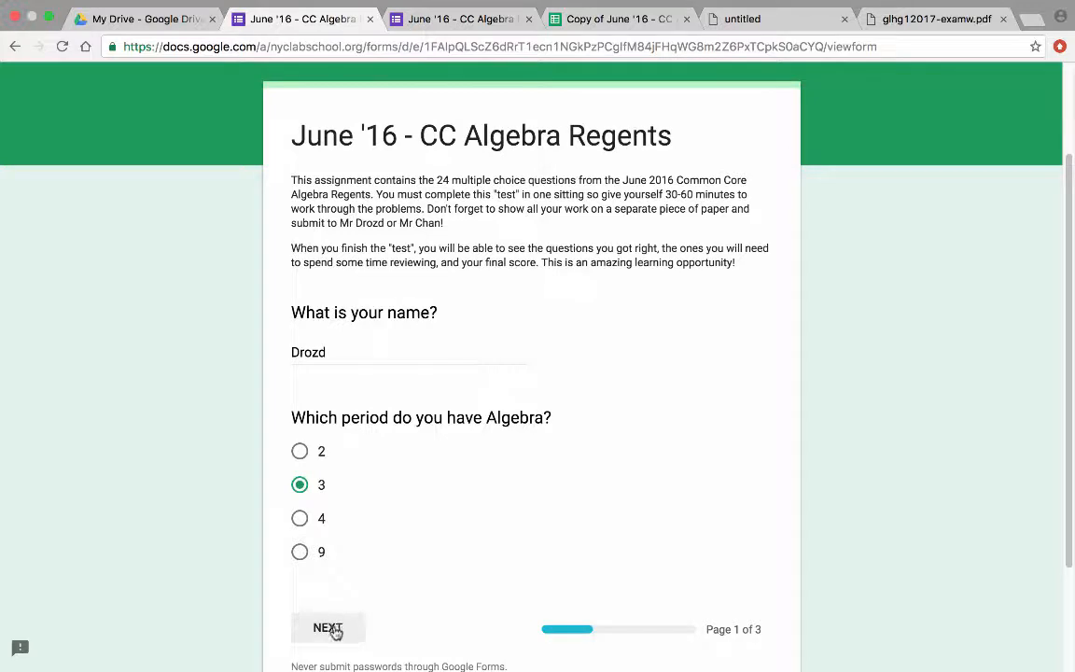
# Continue to the section with questions 1-12 and answer 2 for questions 1 and 3
pyautogui.click(335, 631)
pyautogui.scroll(-3, 464, 389)
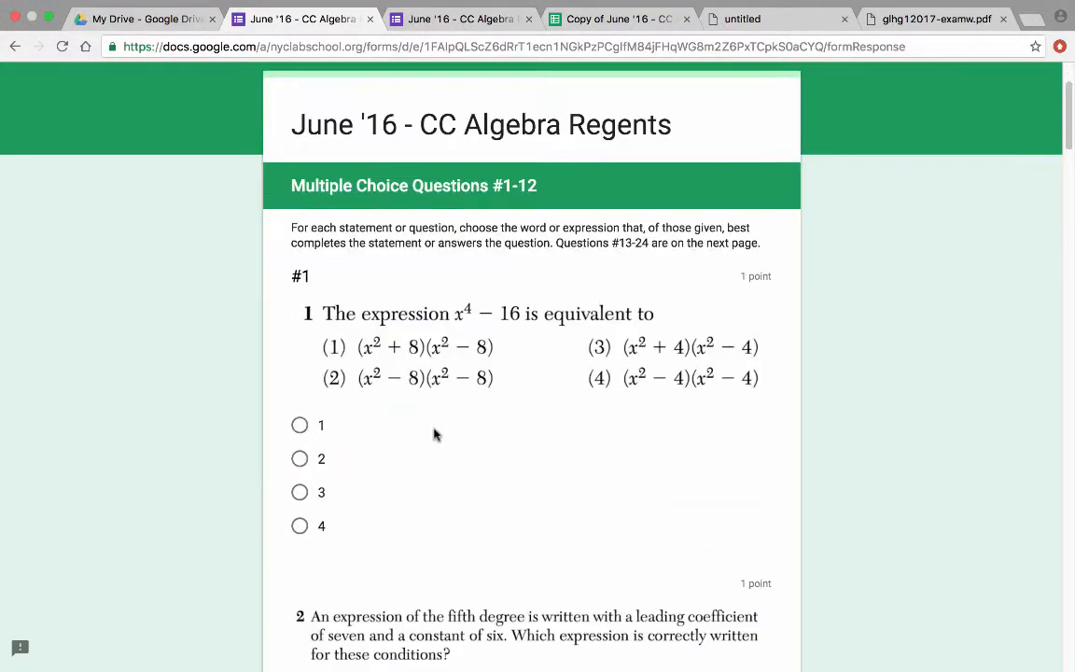
pyautogui.click(355, 457)
pyautogui.scroll(-5, 403, 446)
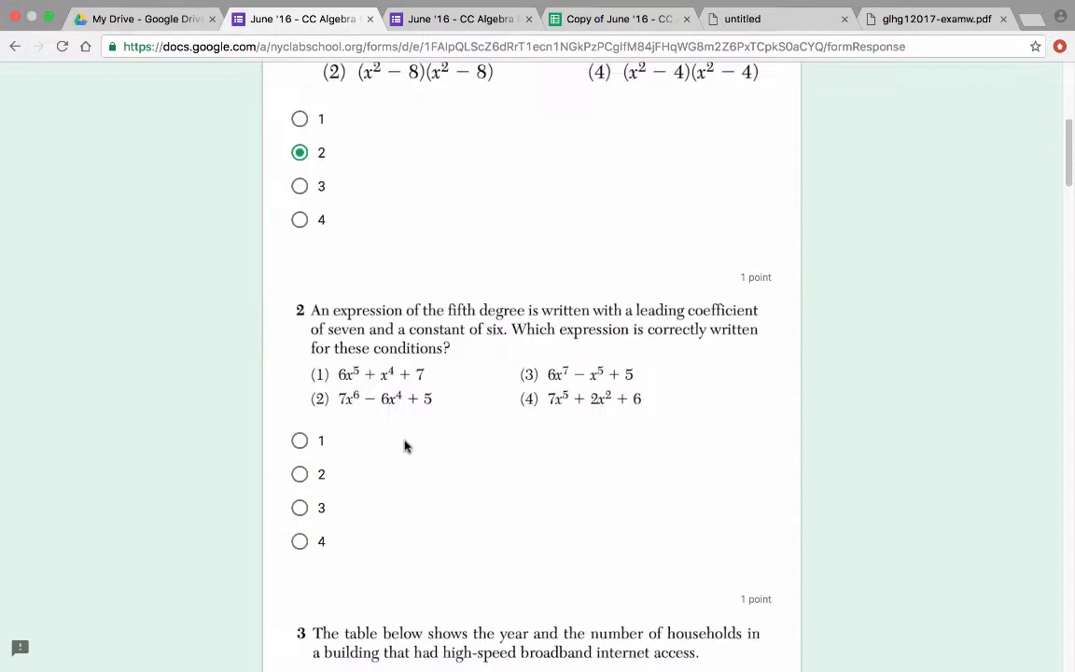
pyautogui.scroll(-5, 331, 477)
pyautogui.click(338, 569)
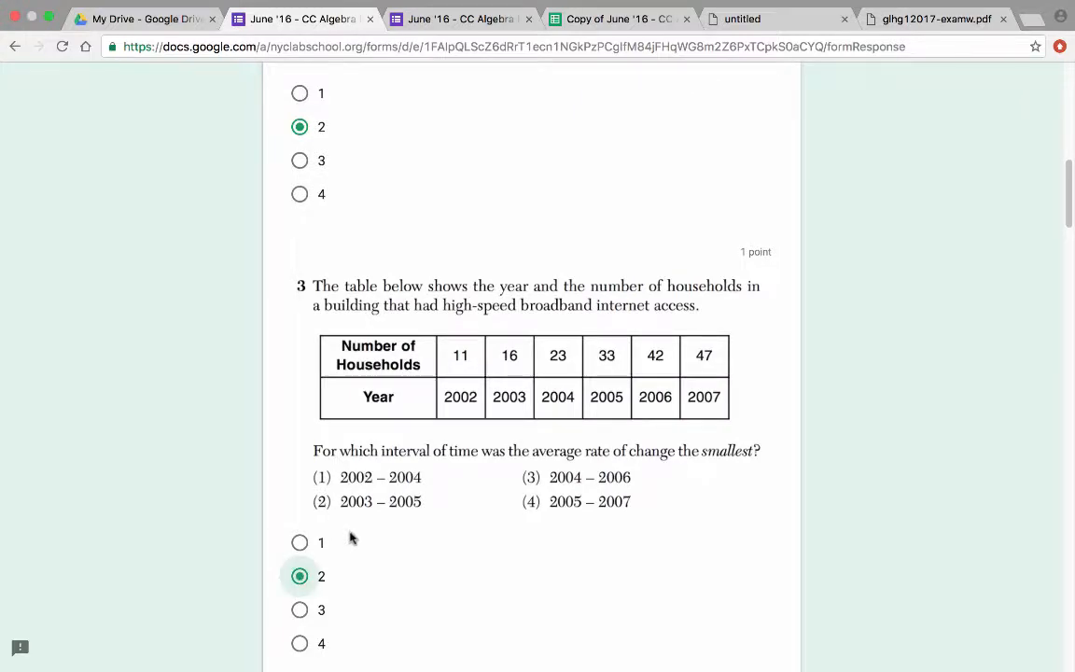
# Answer question 4 with "There is no correlation between popcorn sales and soda sales." and question 5 with 2
pyautogui.scroll(-9, 359, 514)
pyautogui.scroll(-3, 367, 490)
pyautogui.click(328, 539)
pyautogui.scroll(-6, 381, 538)
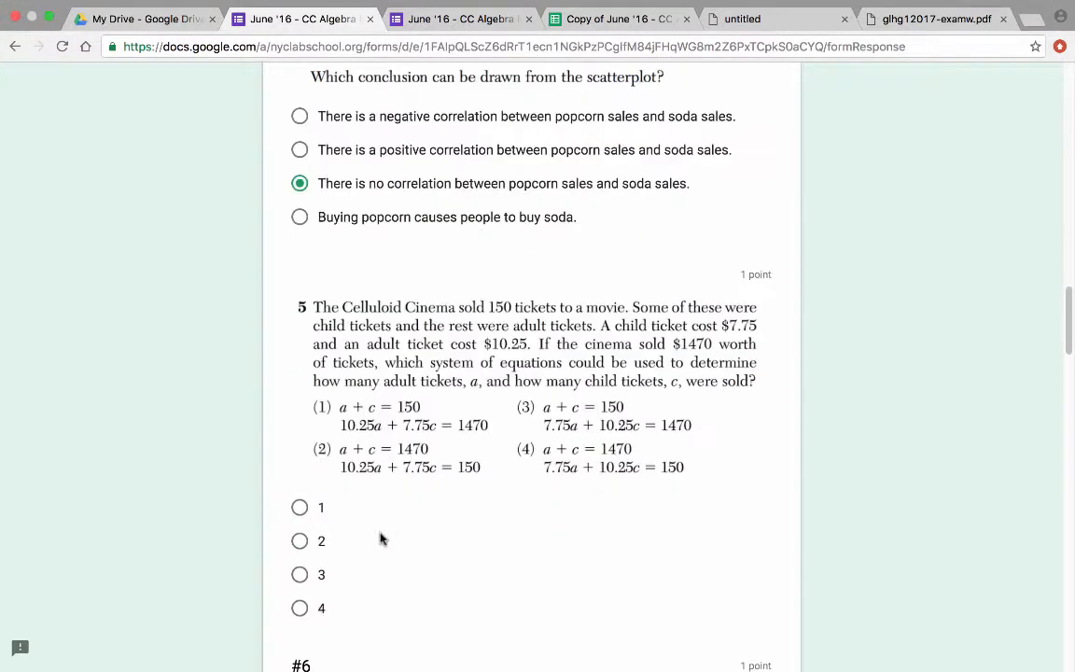
pyautogui.click(336, 547)
# Answer 3 for question 6 on the linear function and question 7 on pool acidity
pyautogui.scroll(-12, 343, 560)
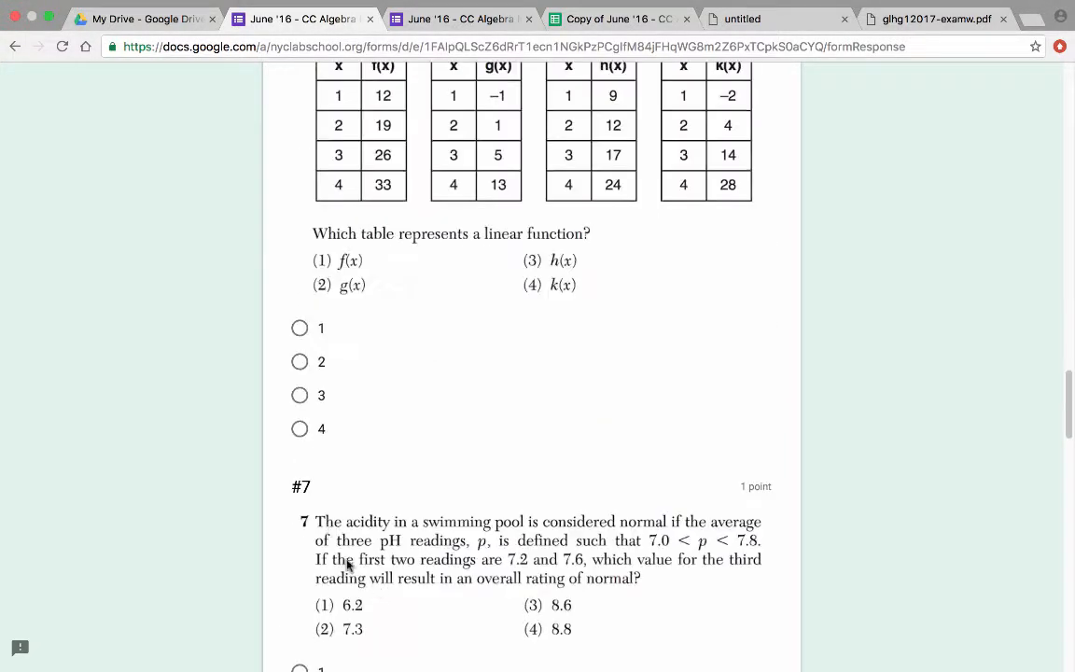
pyautogui.click(311, 396)
pyautogui.scroll(4, 317, 401)
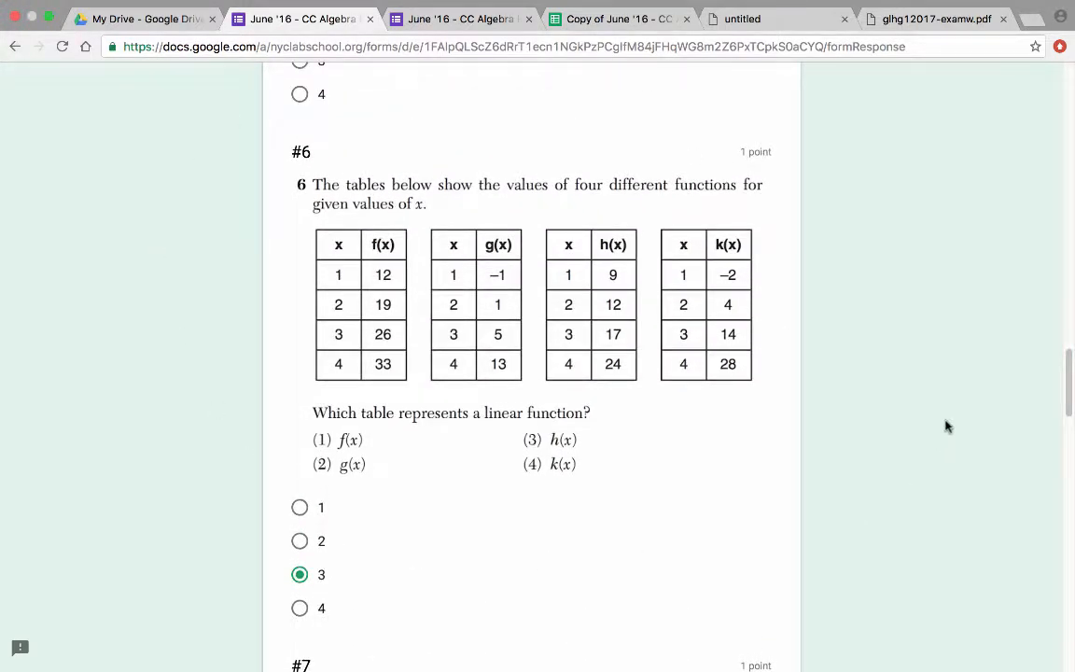
pyautogui.scroll(-6, 133, 628)
pyautogui.click(319, 584)
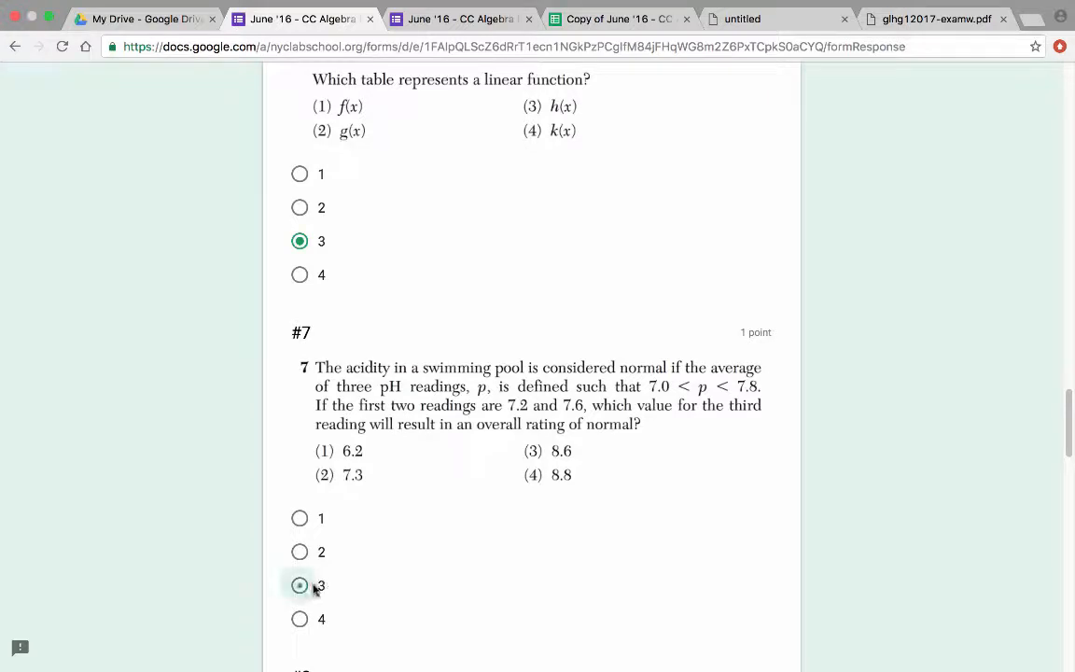
# Answer question 10 with 2 and question 12 on the zeros of the function with 1
pyautogui.scroll(-6, 326, 566)
pyautogui.scroll(-10, 327, 562)
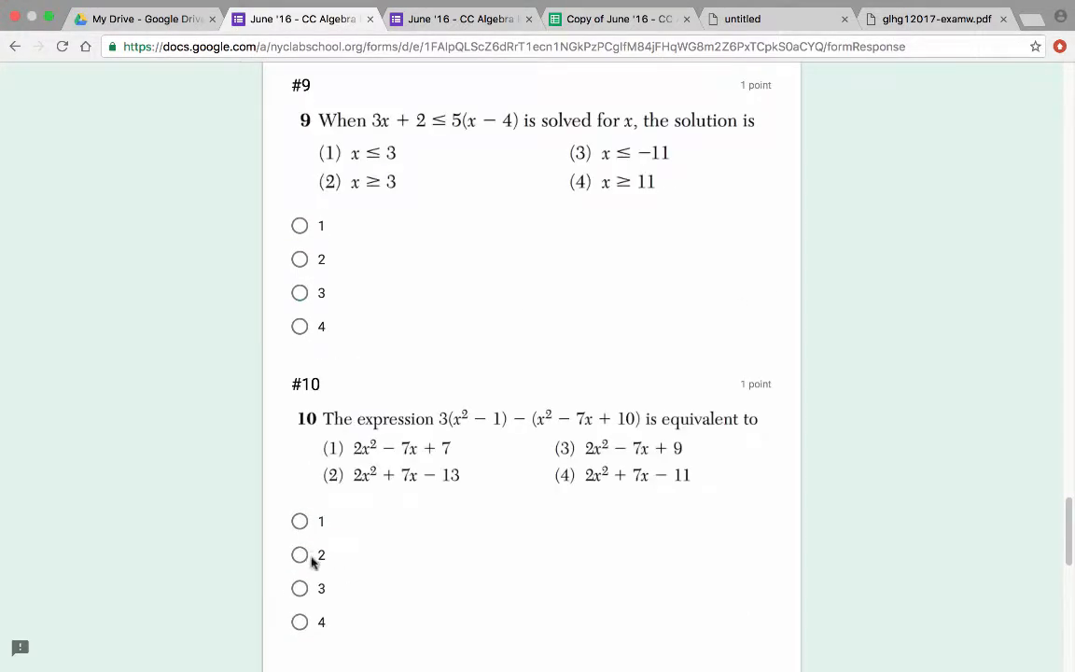
pyautogui.click(312, 560)
pyautogui.scroll(-10, 312, 569)
pyautogui.click(306, 612)
pyautogui.scroll(-6, 306, 611)
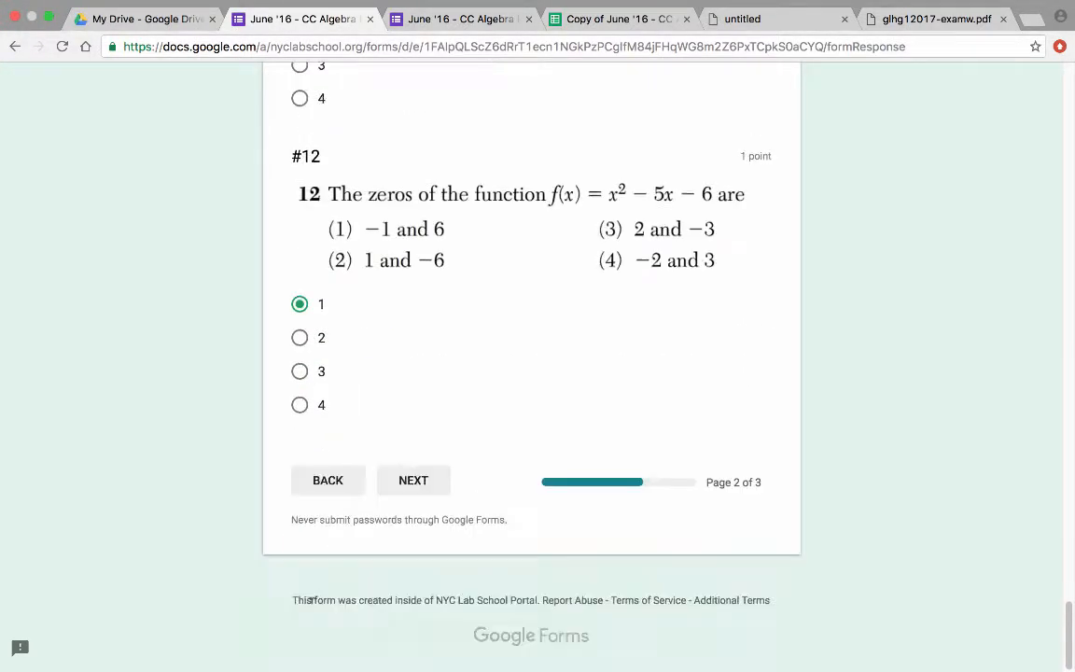
# Continue to the final section, leave its questions unanswered and submit the test
pyautogui.click(437, 480)
pyautogui.scroll(-20, 454, 545)
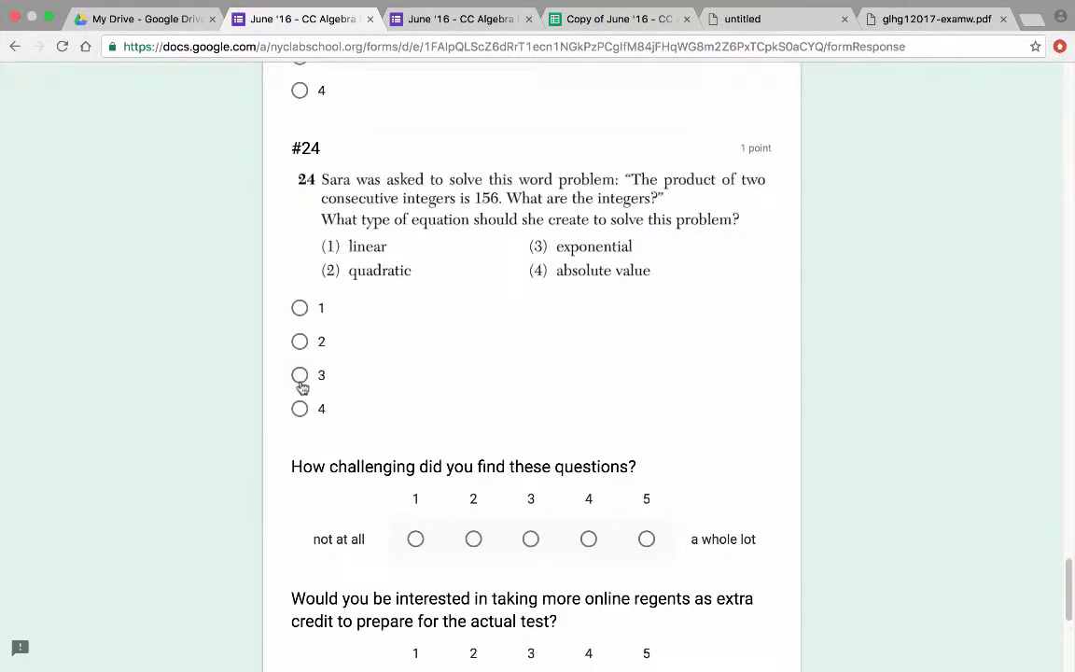
pyautogui.scroll(-8, 299, 383)
pyautogui.click(410, 483)
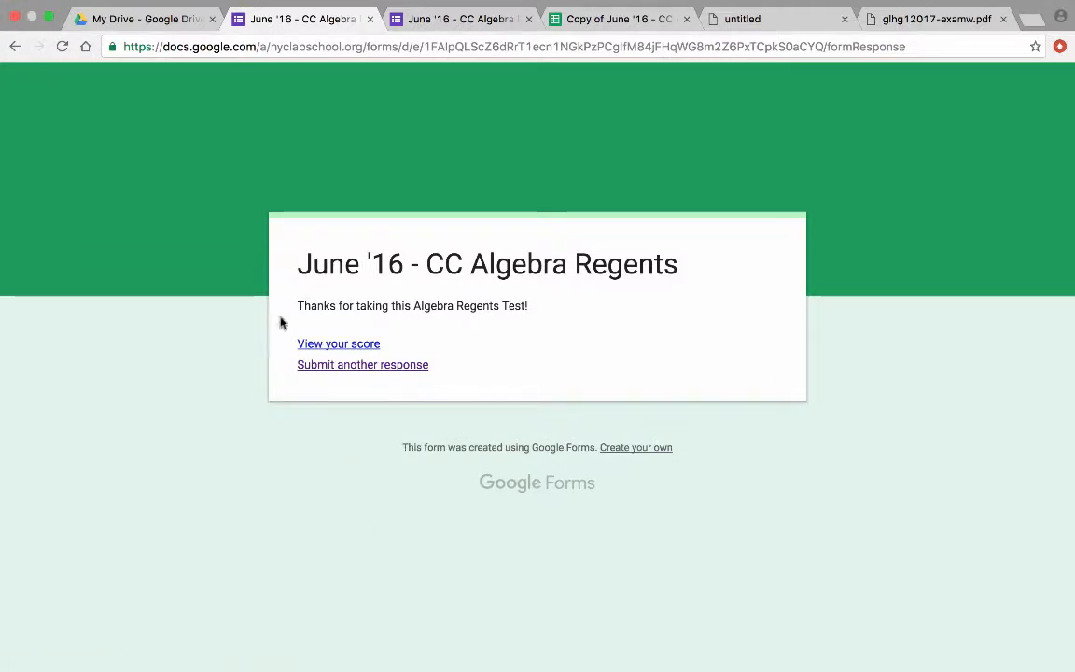
# Open the score for the submitted test and review the marked questions with their correct answers
pyautogui.click(366, 345)
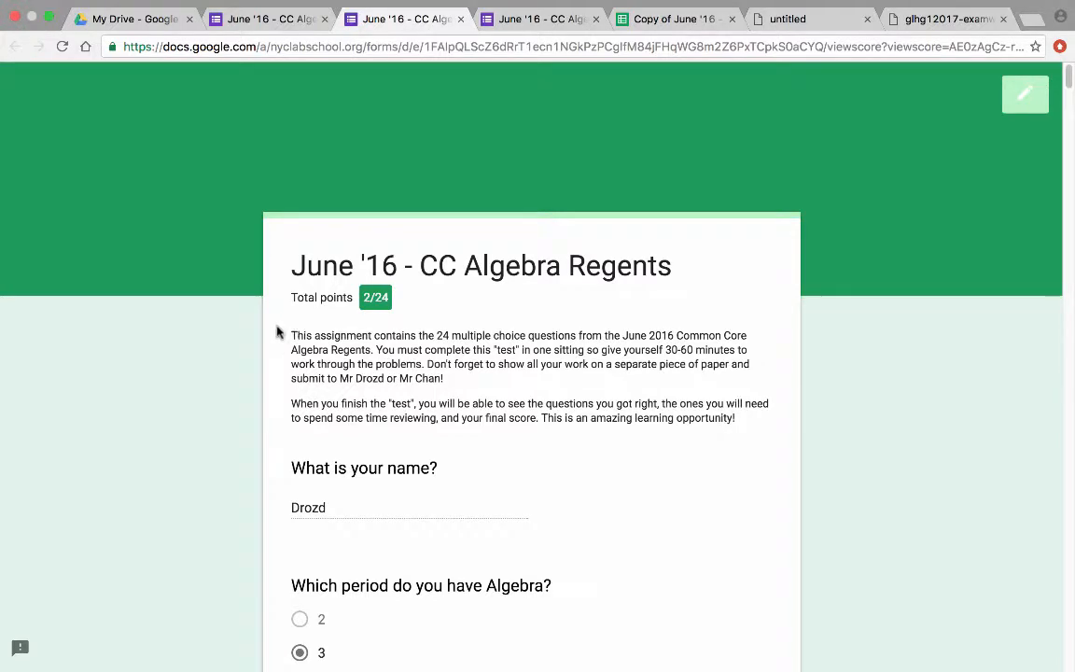
pyautogui.scroll(-10, 259, 344)
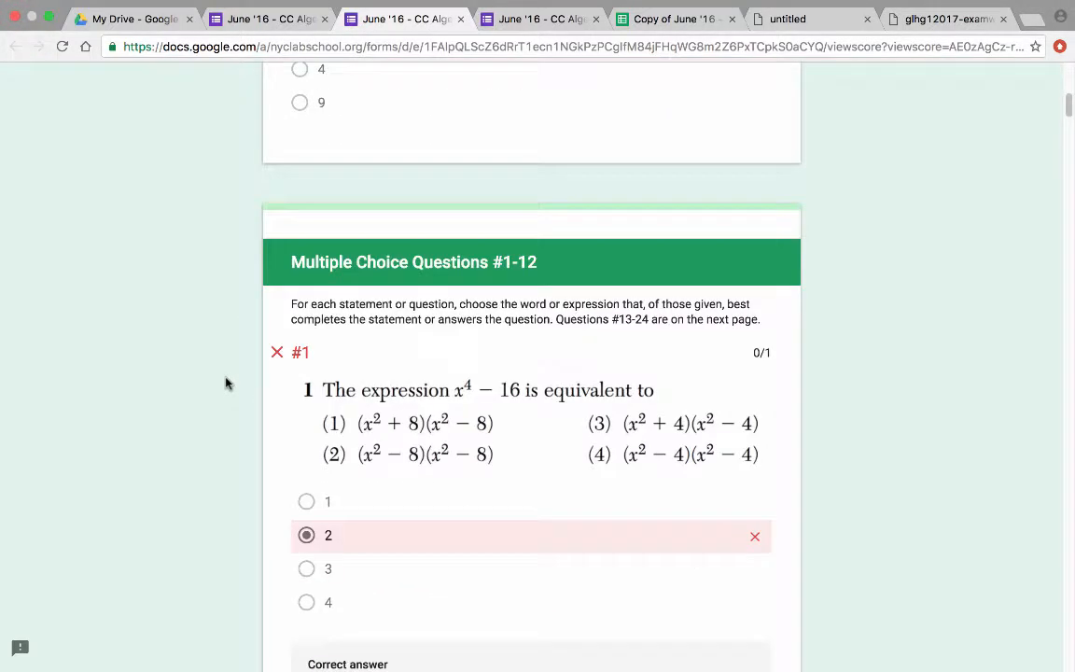
pyautogui.scroll(-2, 225, 383)
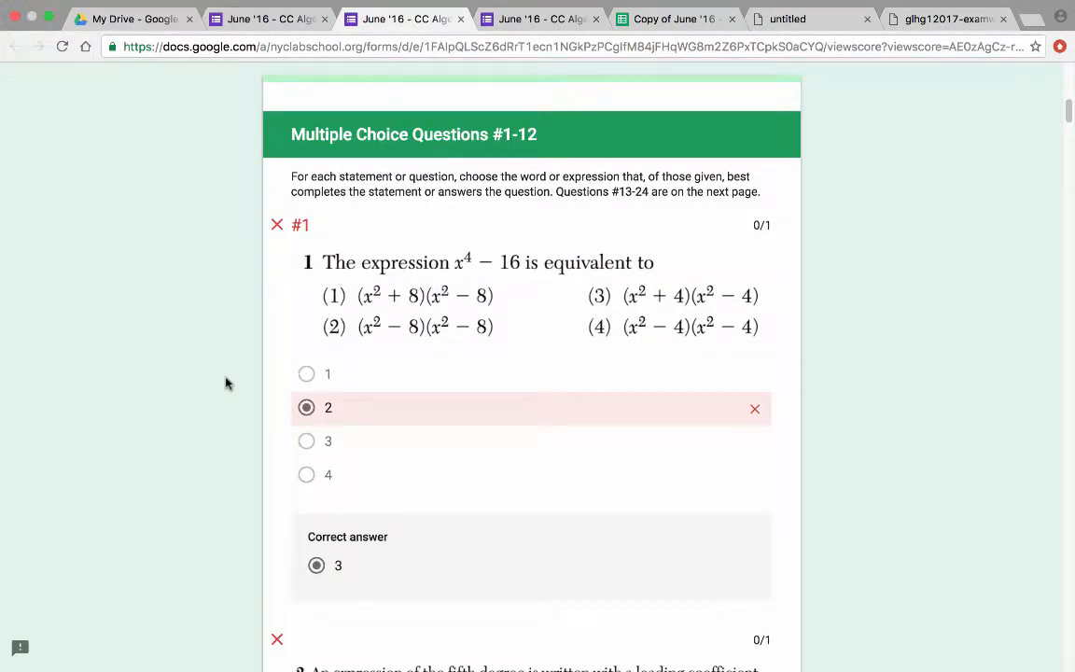
pyautogui.scroll(-1, 221, 379)
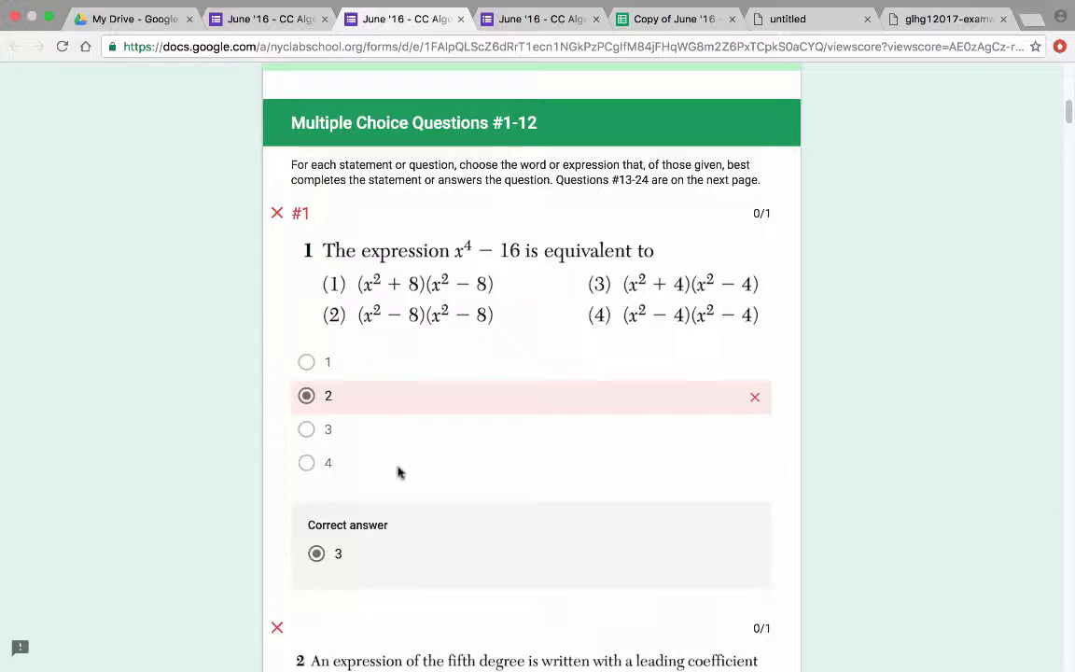
pyautogui.scroll(-10, 401, 516)
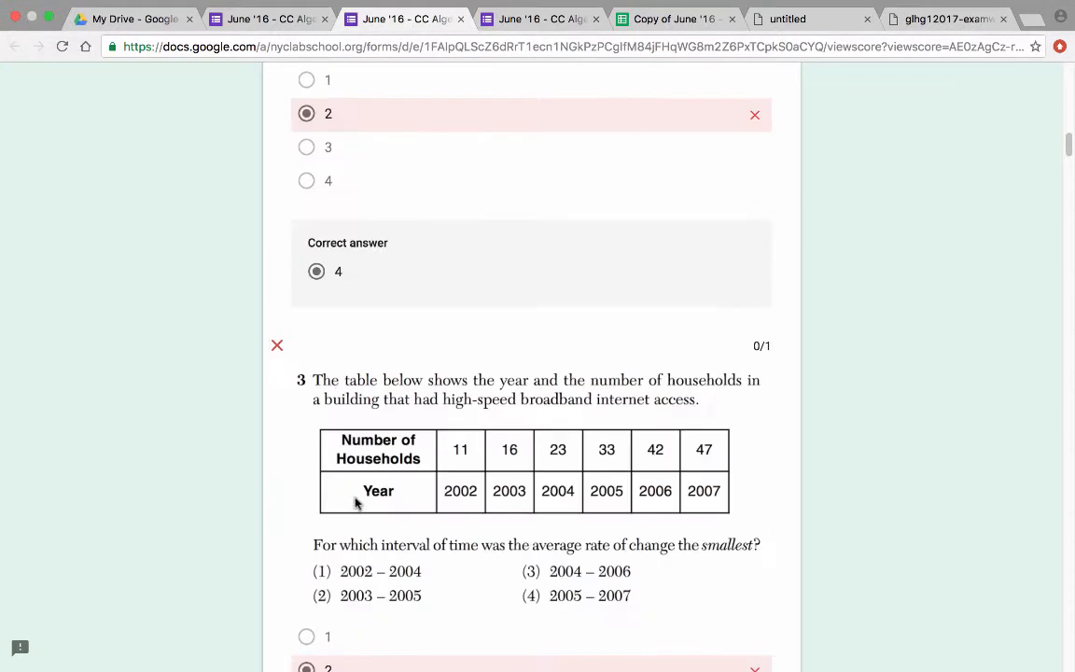
pyautogui.scroll(-15, 355, 503)
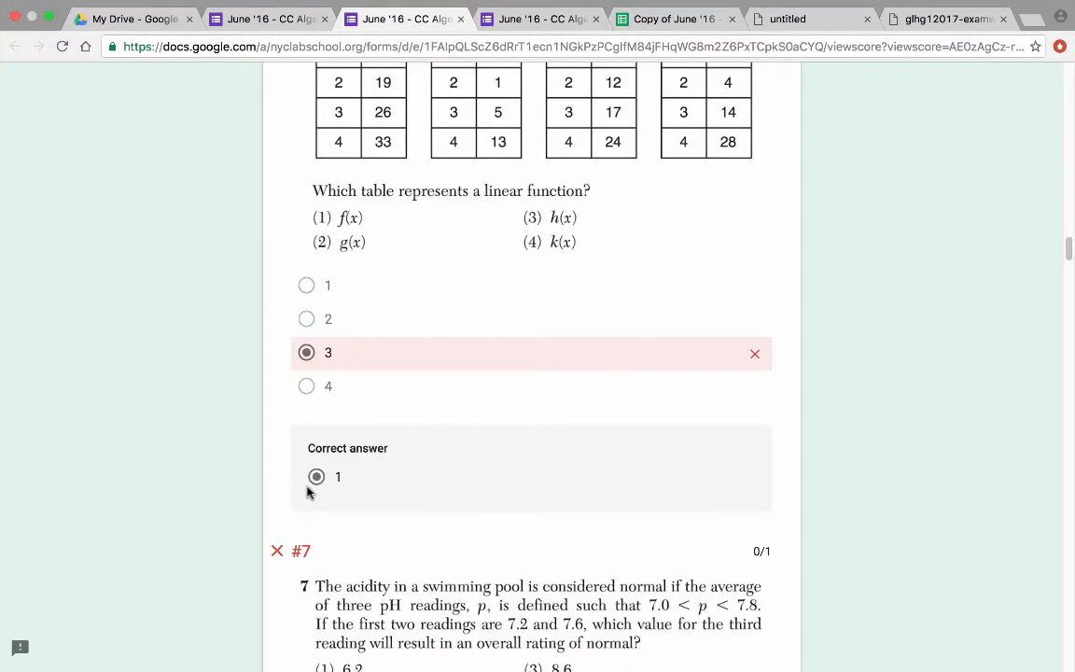
pyautogui.scroll(-10, 309, 492)
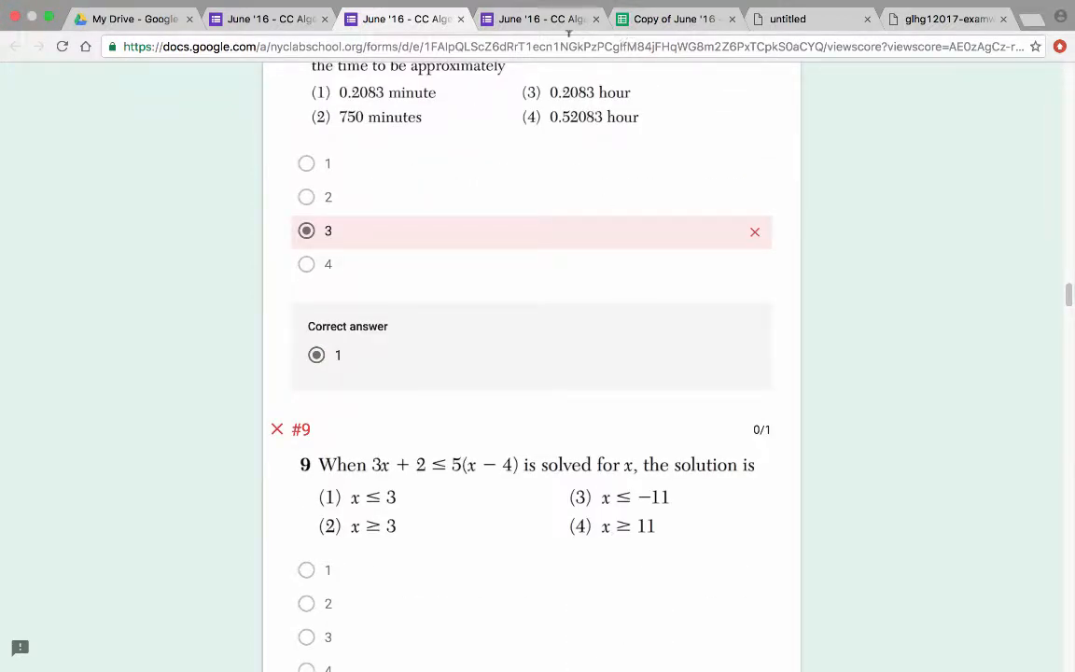
# Switch to the responses spreadsheet and look over the students' scores and answers
pyautogui.click(635, 18)
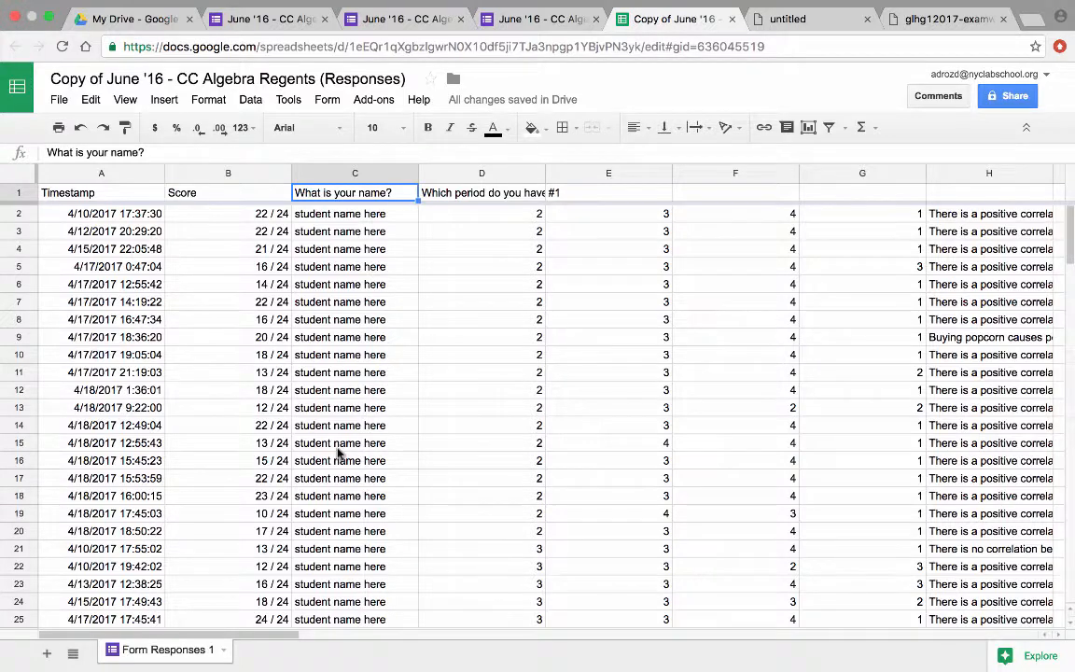
pyautogui.scroll(-2, 338, 453)
pyautogui.scroll(2, 334, 449)
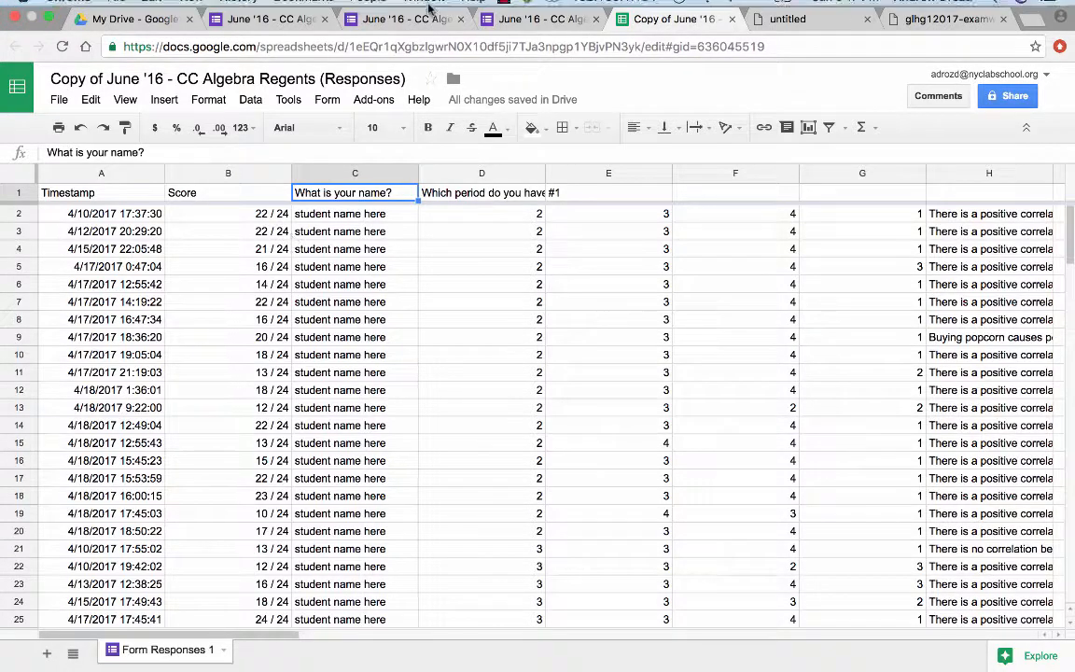
# Open the response summary in the form's editor and examine the score insights, points distribution and frequently missed questions
pyautogui.click(510, 17)
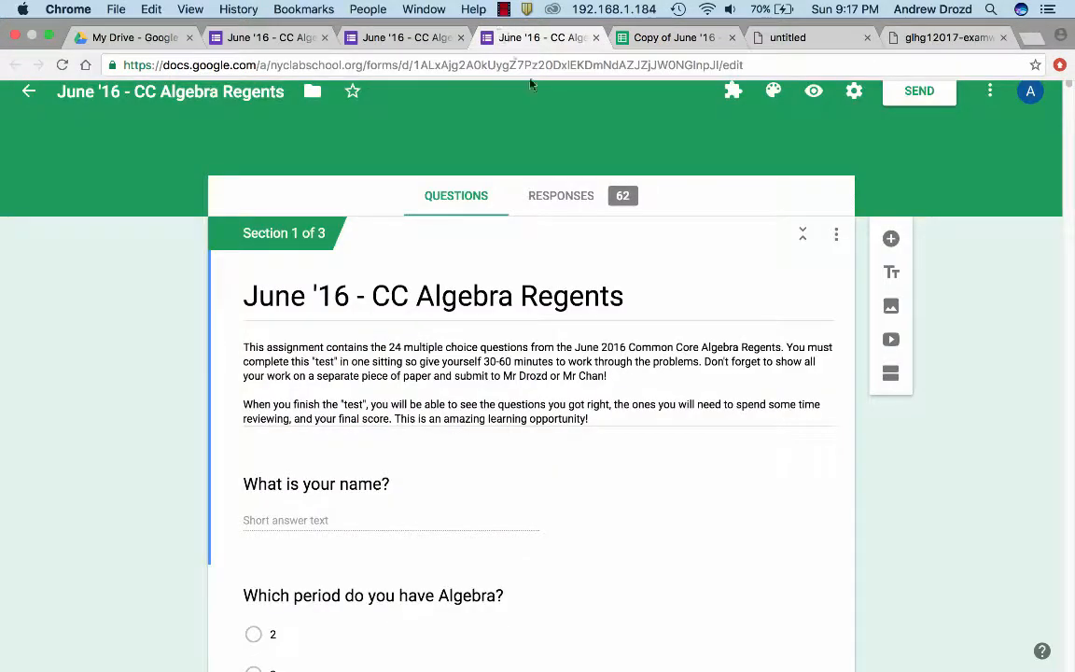
pyautogui.click(559, 198)
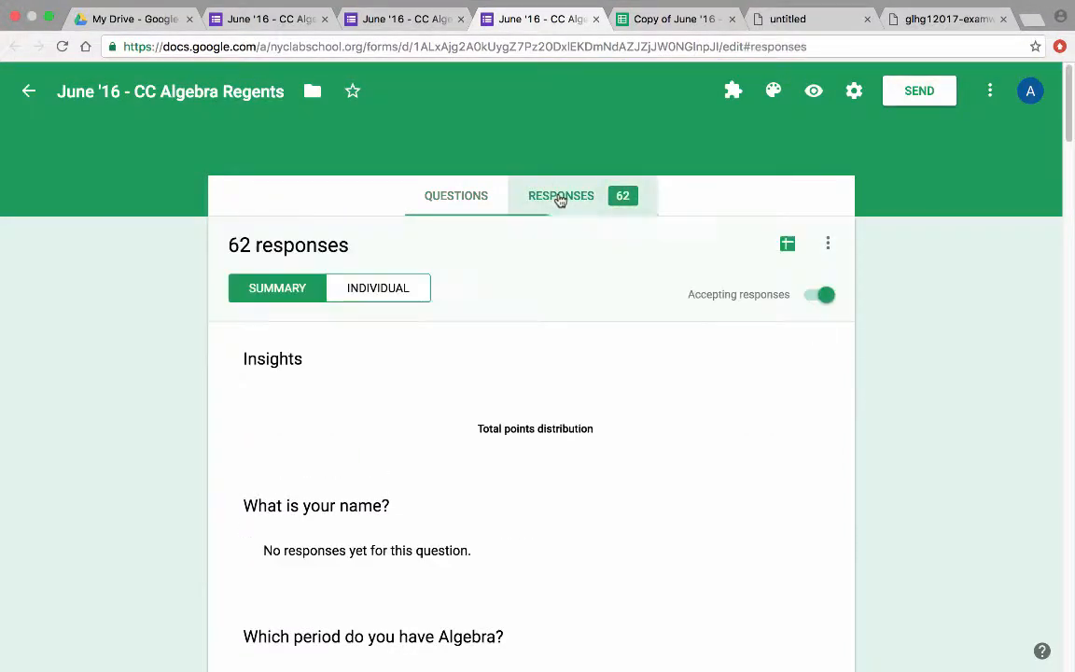
pyautogui.scroll(-4, 235, 374)
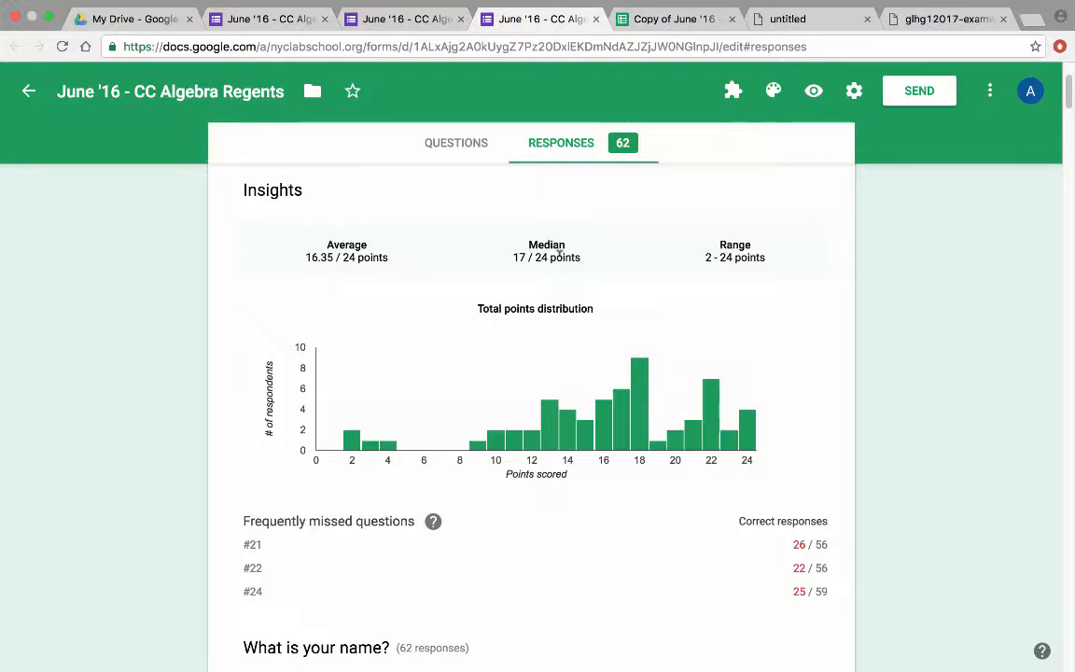
pyautogui.scroll(-3, 730, 250)
pyautogui.scroll(2, 731, 252)
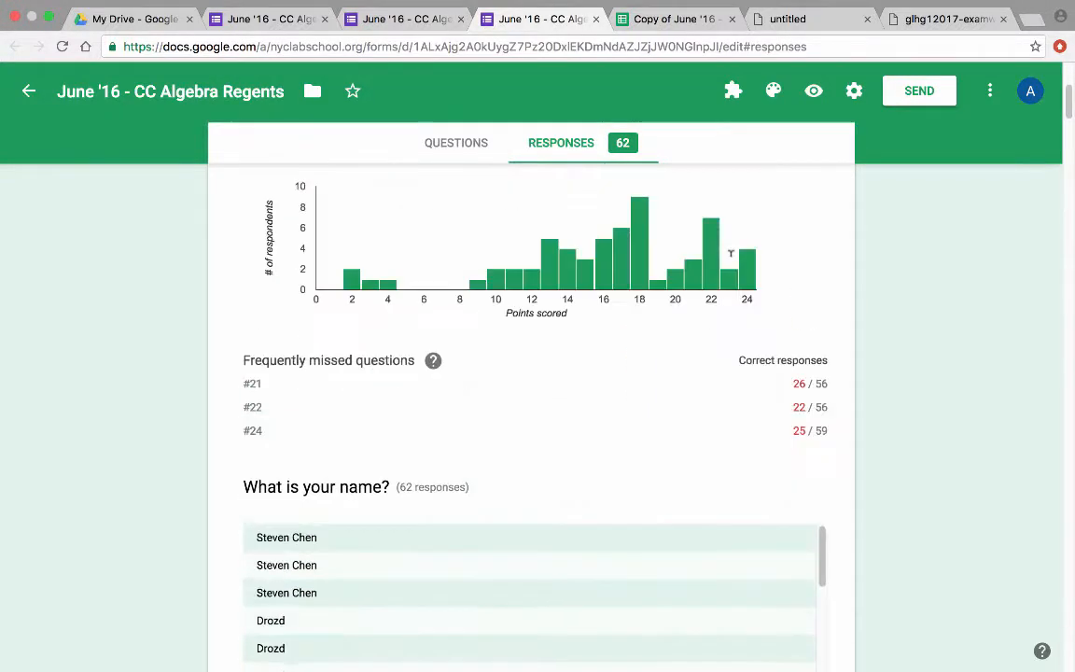
pyautogui.scroll(1, 726, 254)
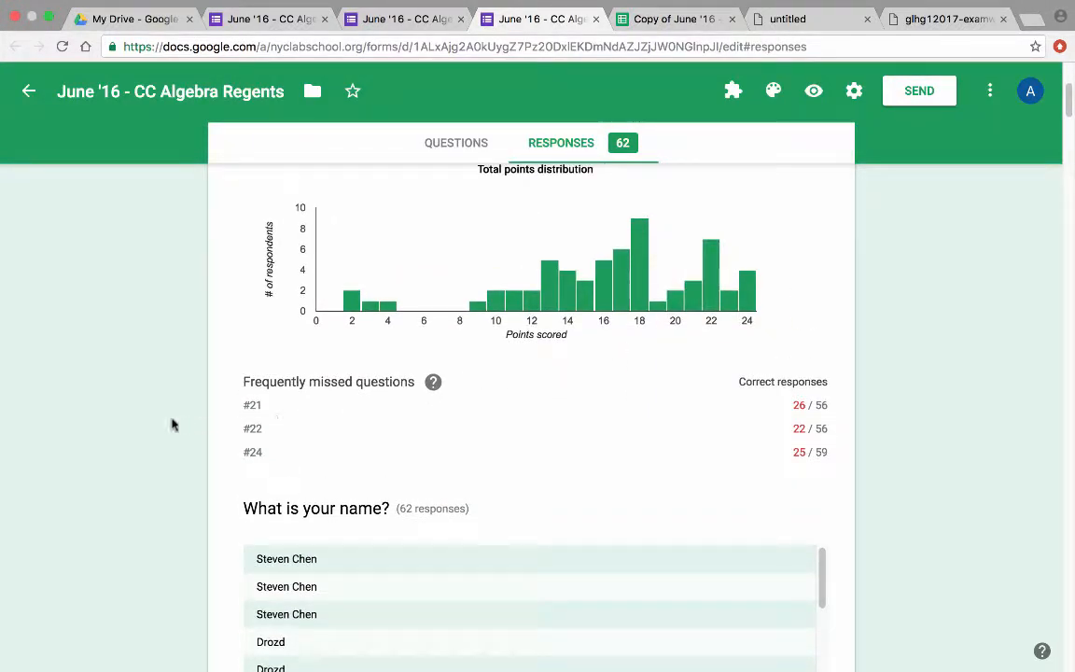
pyautogui.scroll(5, 276, 420)
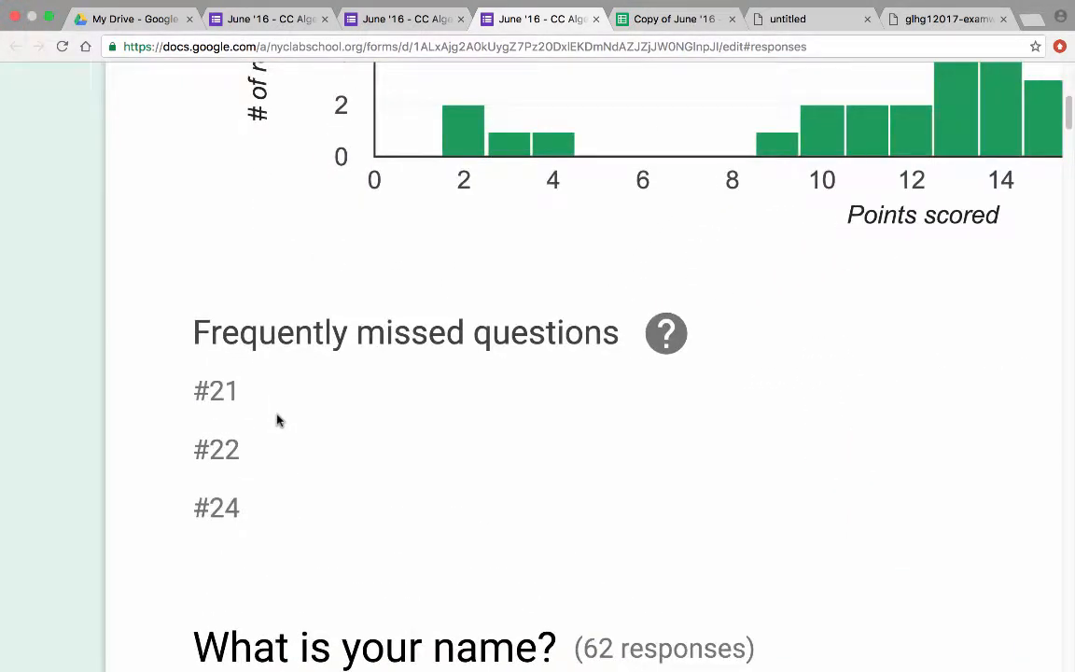
pyautogui.moveTo(670, 345)
pyautogui.scroll(-5, 523, 259)
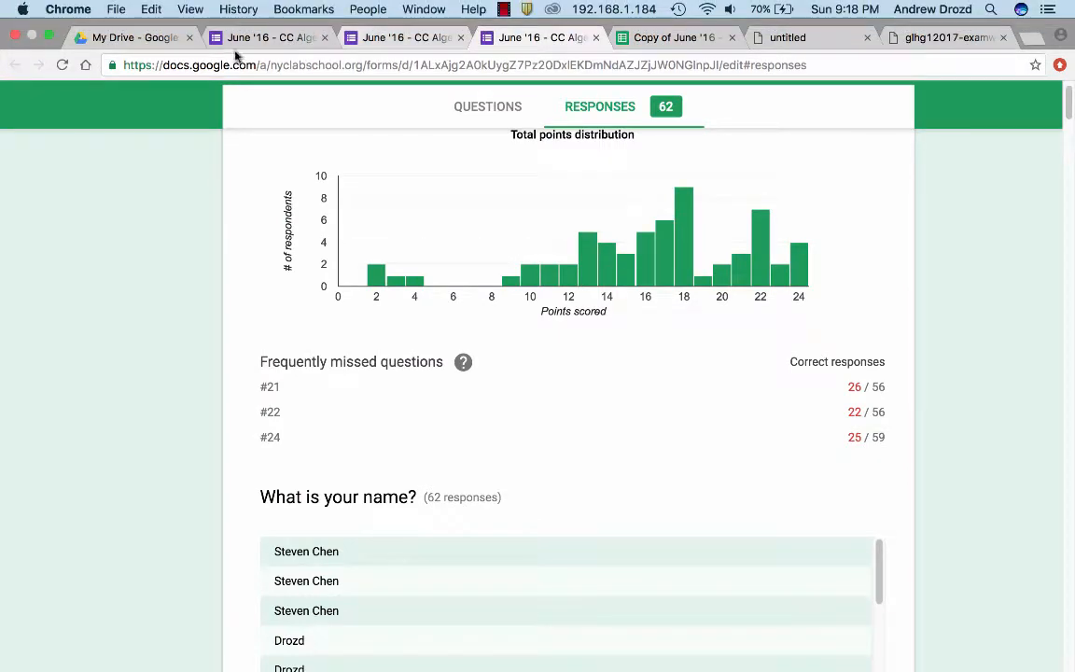
# Switch to Google Drive and create a new blank Google Form in My Drive
pyautogui.click(150, 19)
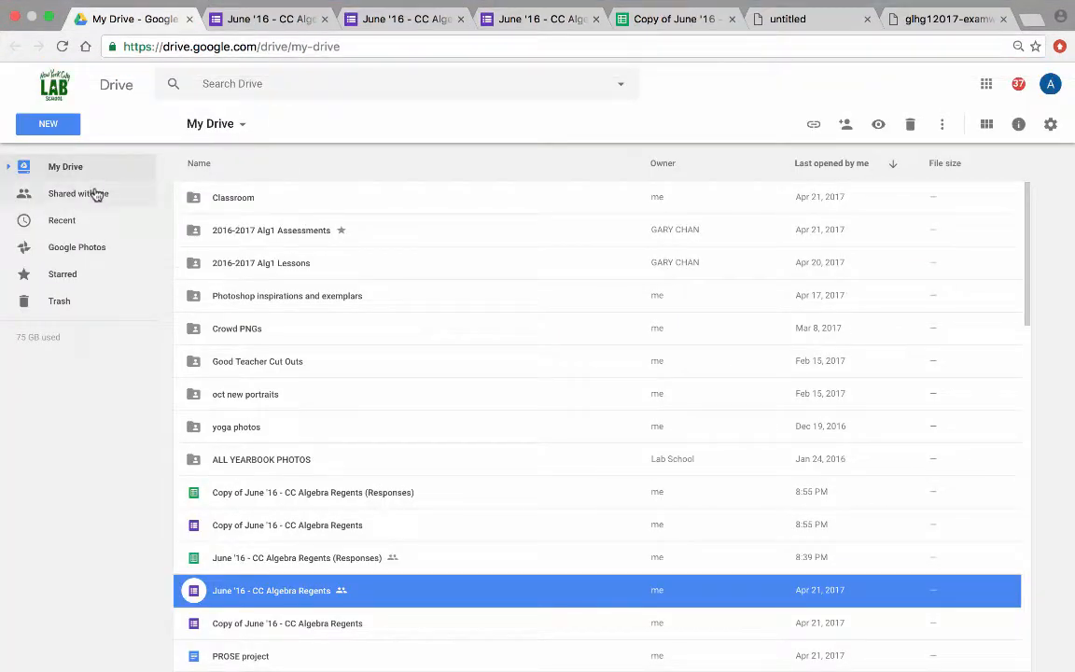
pyautogui.click(59, 129)
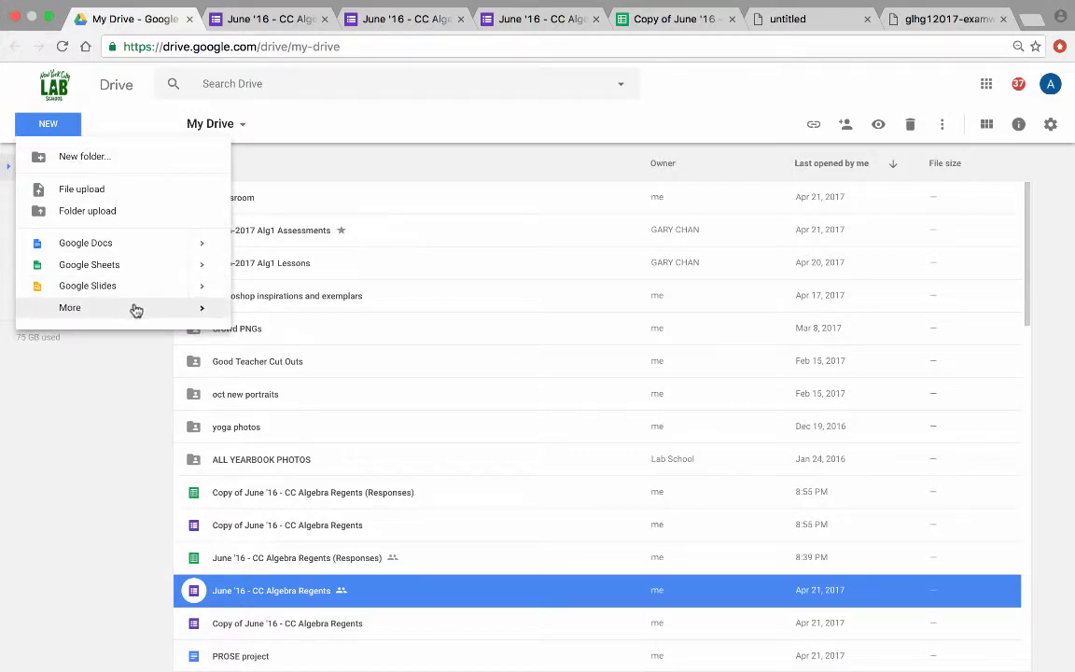
pyautogui.moveTo(138, 309)
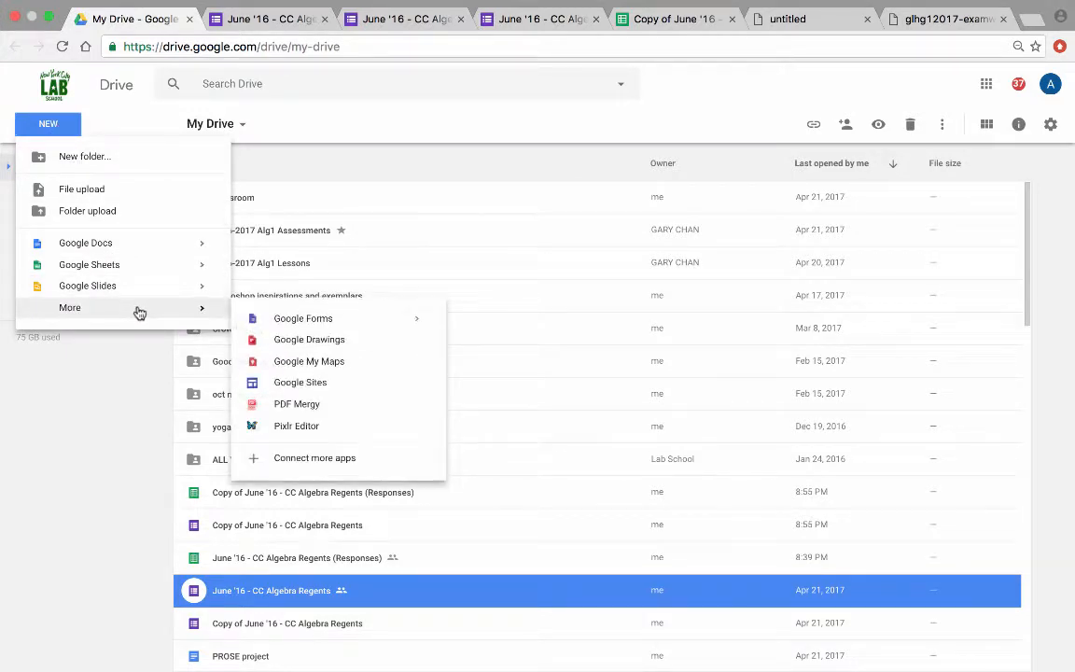
pyautogui.click(351, 327)
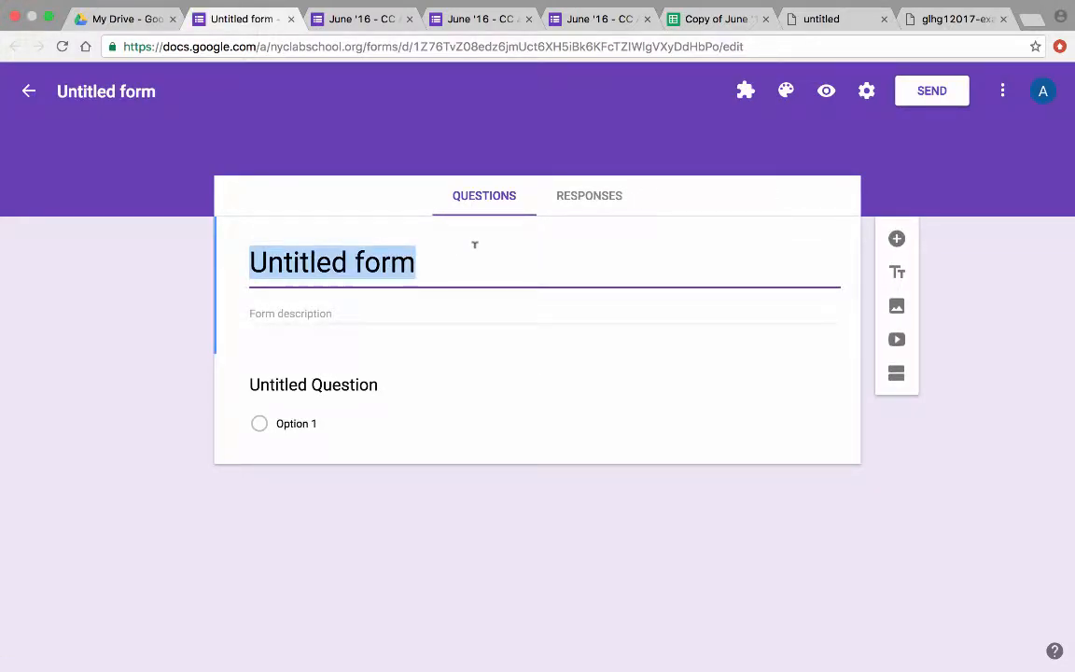
# Title the new form "regents Review"
pyautogui.write('rege')
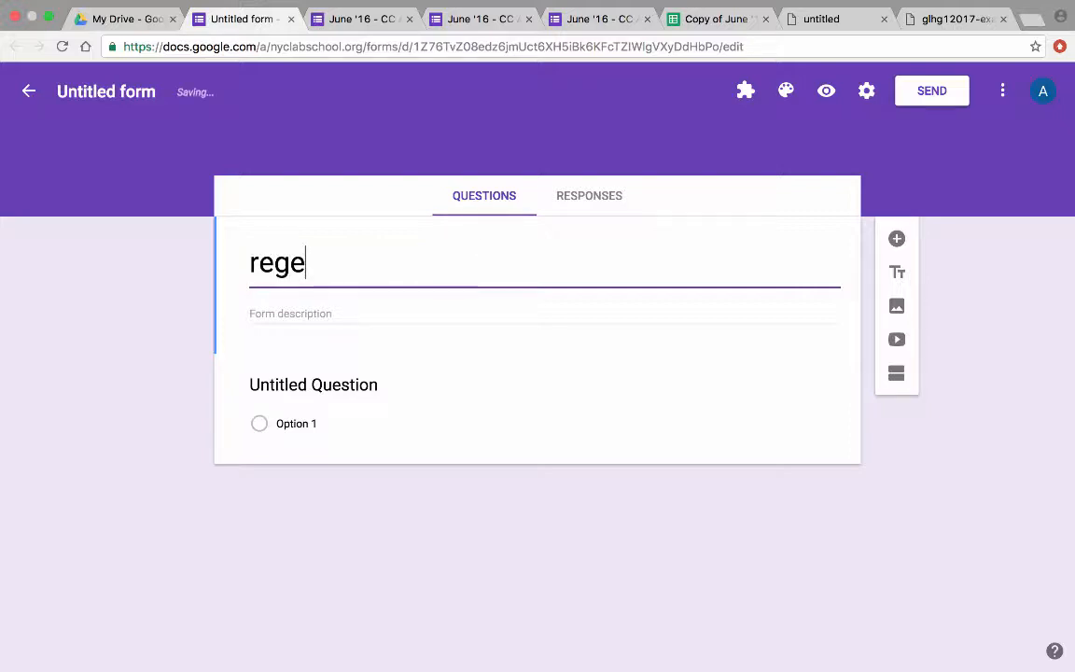
pyautogui.write('nts Reve')
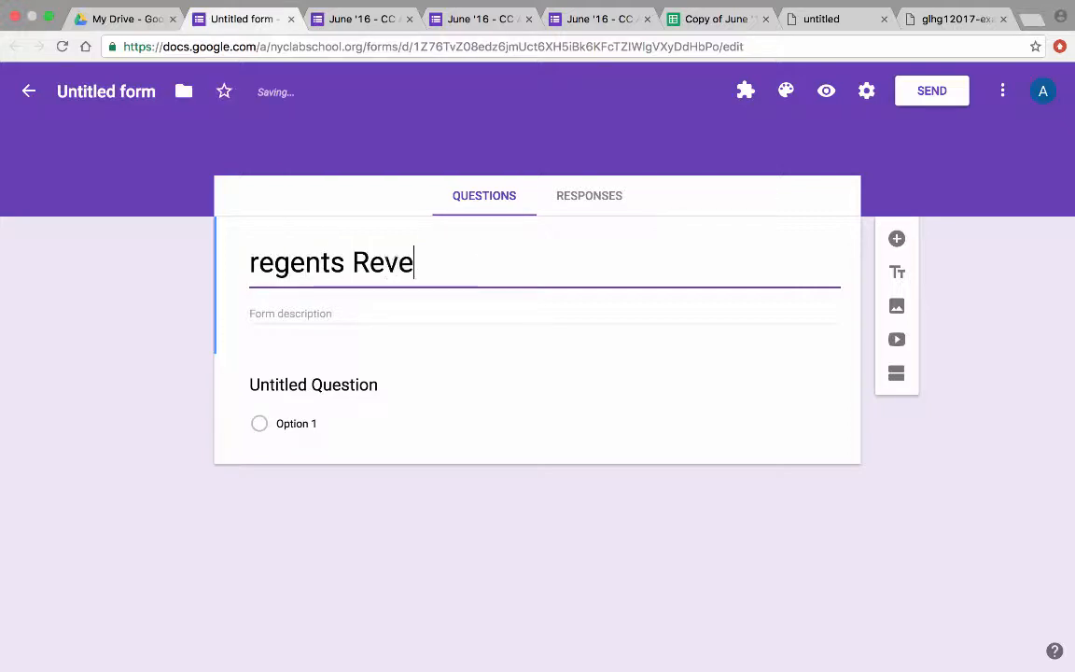
pyautogui.write('i')
pyautogui.press('BackSpace')
pyautogui.press('BackSpace')
pyautogui.press('BackSpace')
pyautogui.write('view')
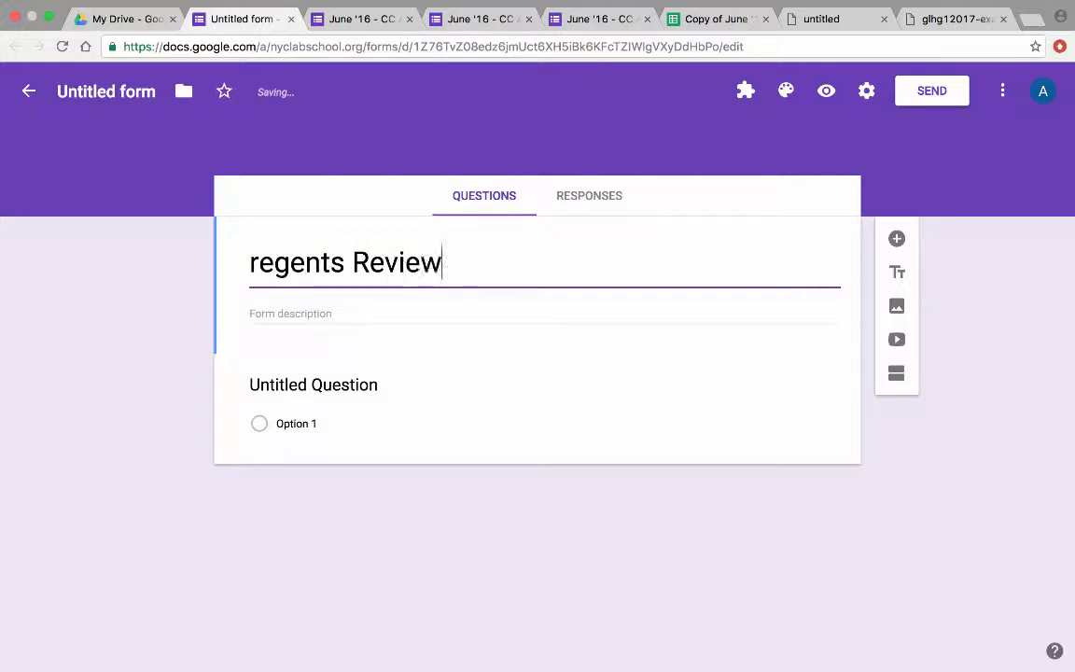
# Title the form's first question "What is your name?" as a short-answer question
pyautogui.click(364, 385)
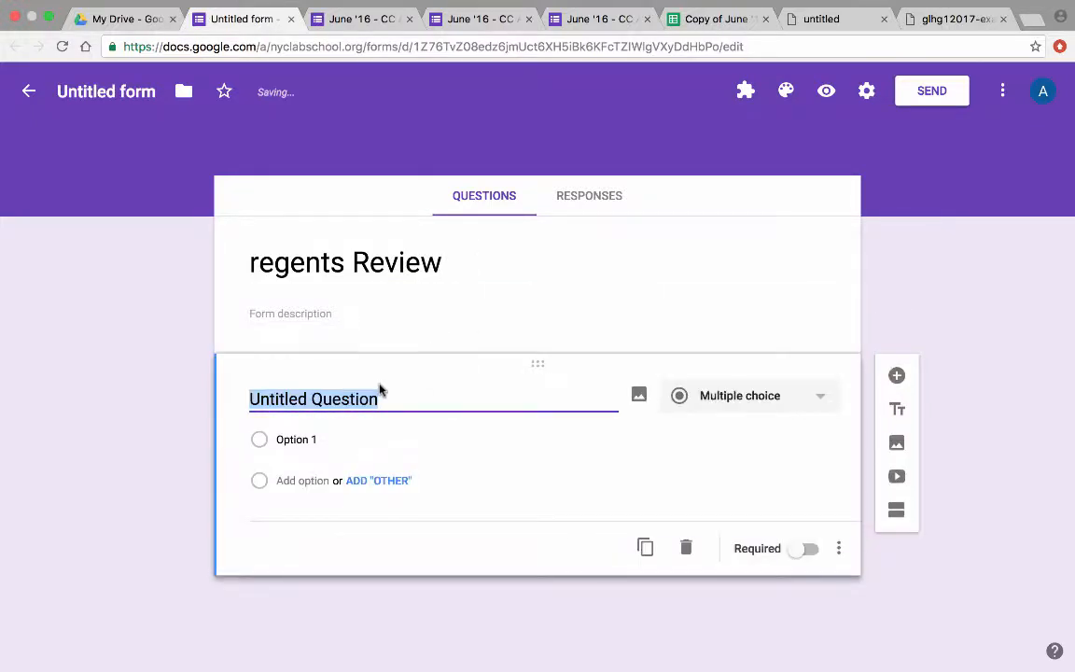
pyautogui.write('What is you')
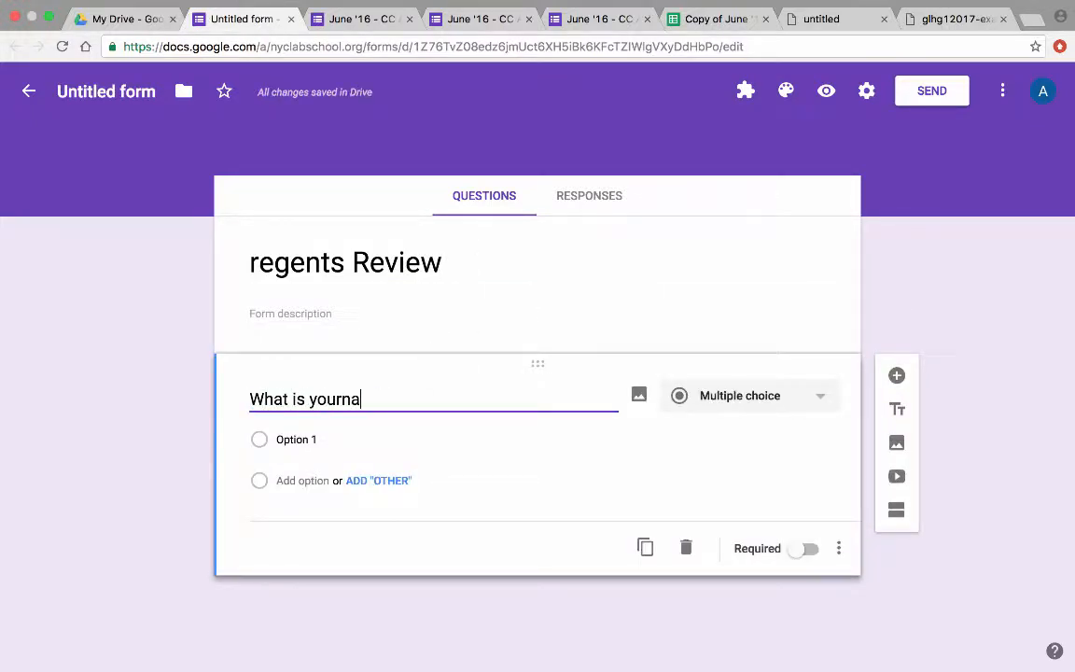
pyautogui.write('r name?')
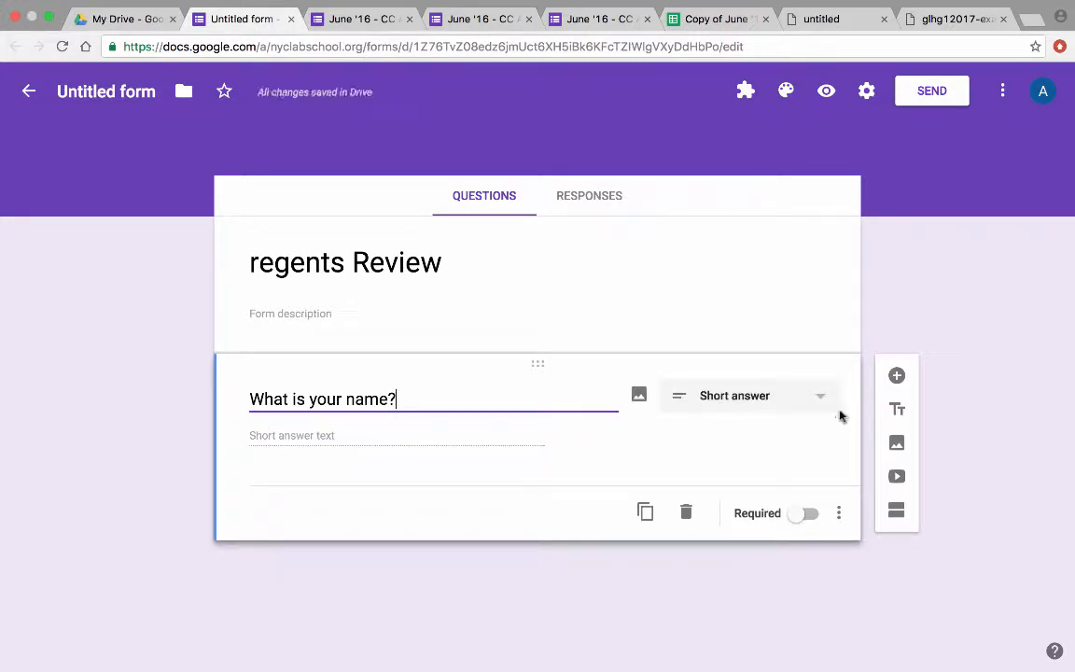
# Add a multiple-choice question reading "Which period do you have this class?"
pyautogui.click(896, 375)
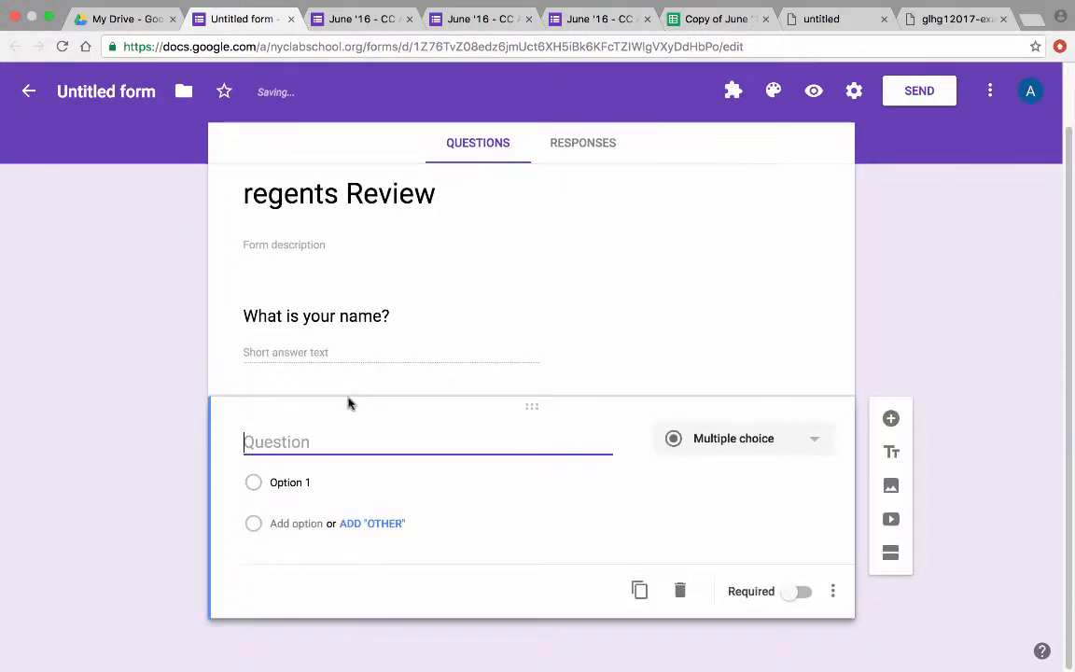
pyautogui.write('W')
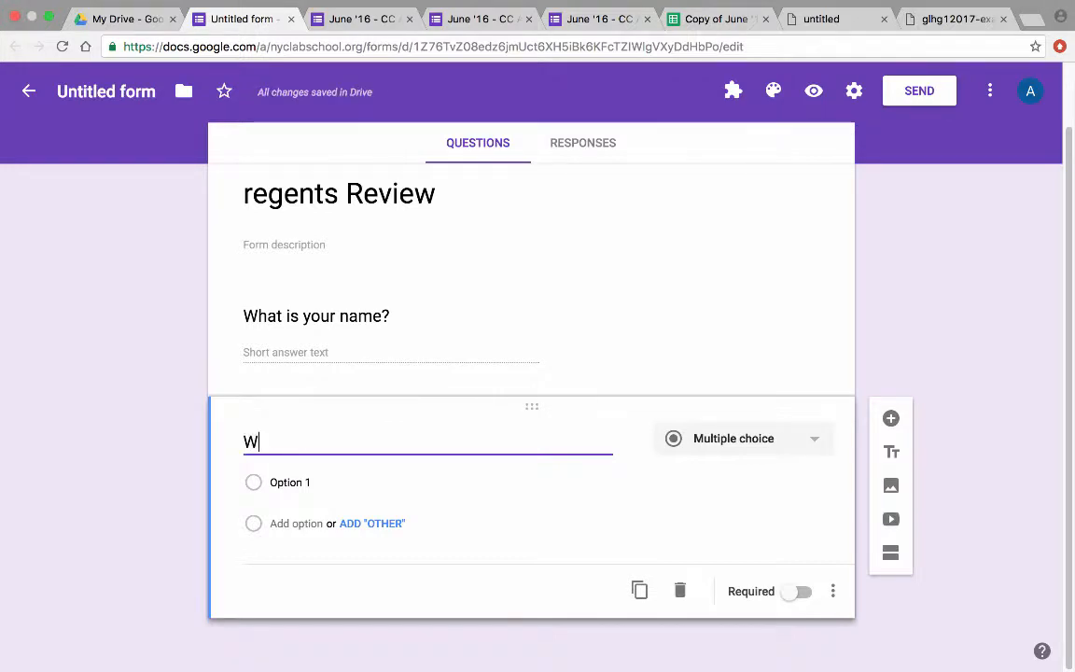
pyautogui.write('hich period do ')
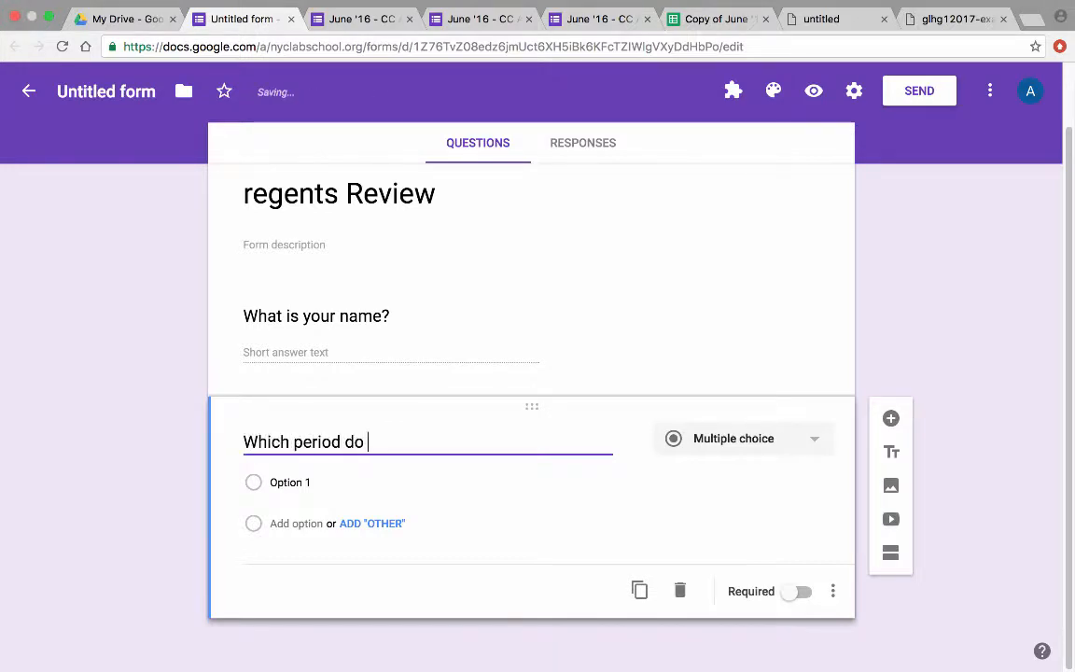
pyautogui.write('you have this class?')
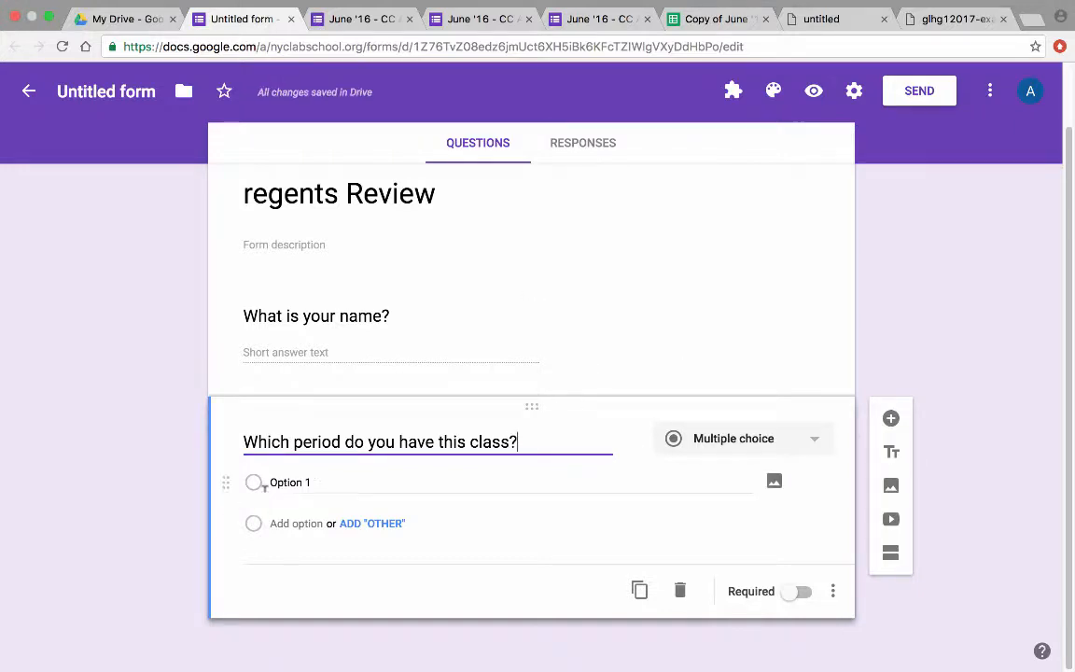
# Give the class period question four answer options: "period 3", "4", "5" and "6"
pyautogui.click(307, 482)
pyautogui.write('perid')
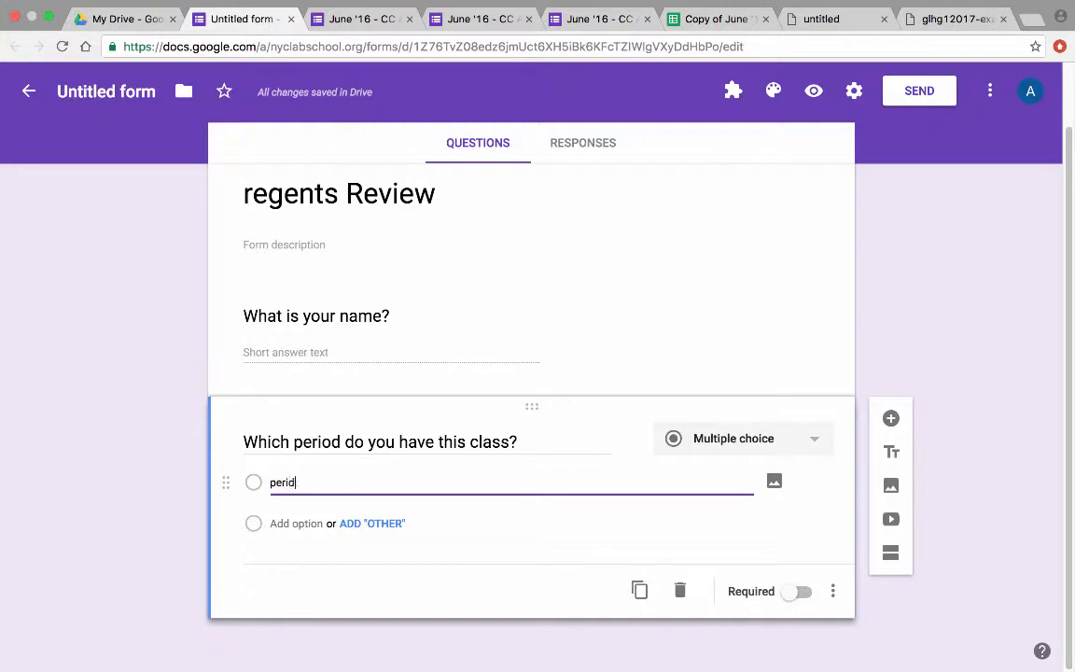
pyautogui.write('o')
pyautogui.press('BackSpace')
pyautogui.press('BackSpace')
pyautogui.write('od 3')
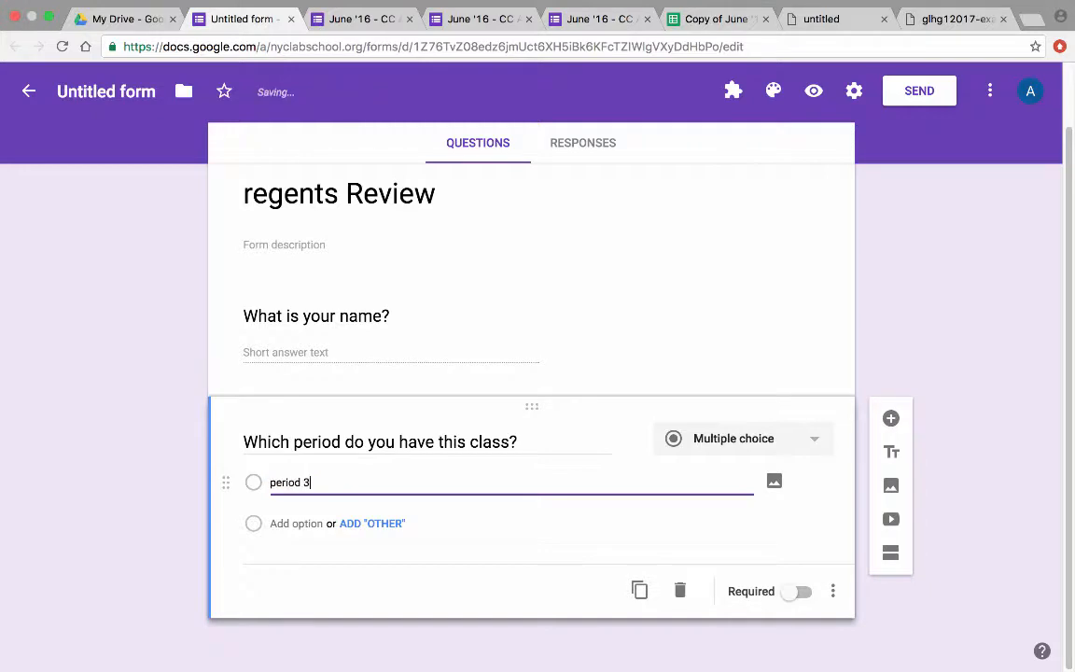
pyautogui.press('Return')
pyautogui.write('4')
pyautogui.press('Return')
pyautogui.write('5')
pyautogui.press('Return')
pyautogui.write('6')
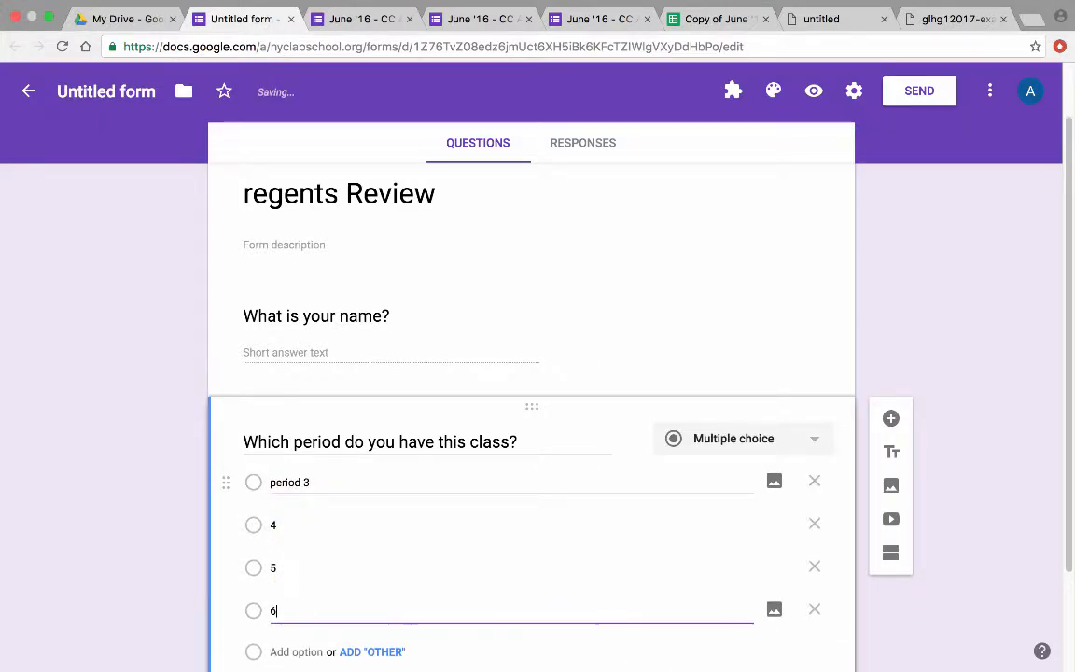
# Add a second section titled "regents Review MC questions" and put a blank multiple-choice question in it
pyautogui.scroll(-3, 228, 332)
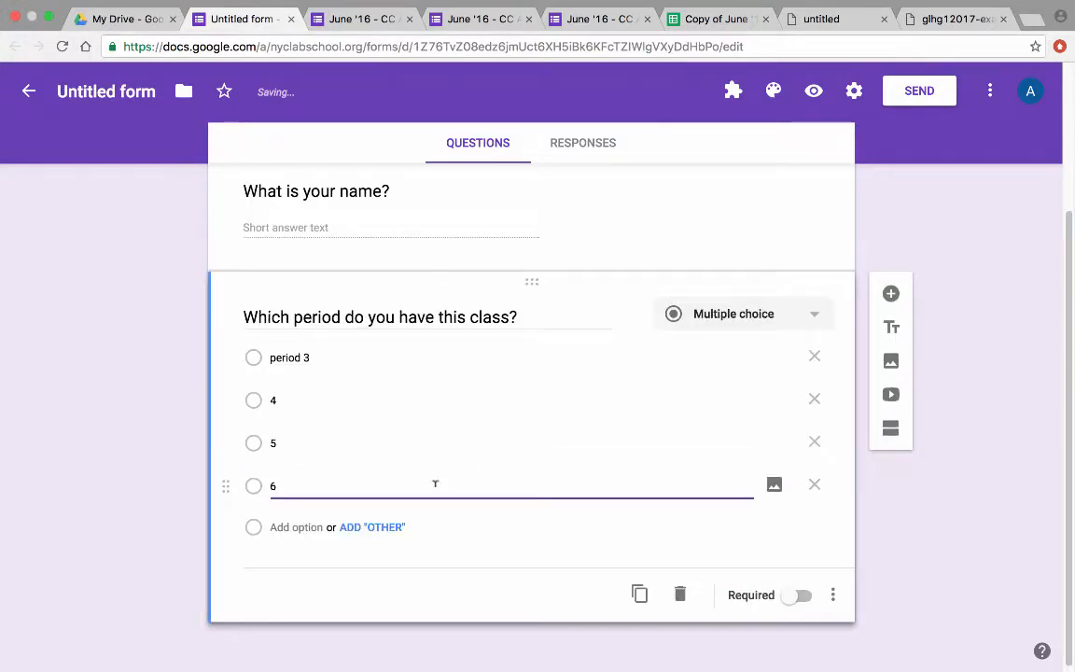
pyautogui.click(891, 431)
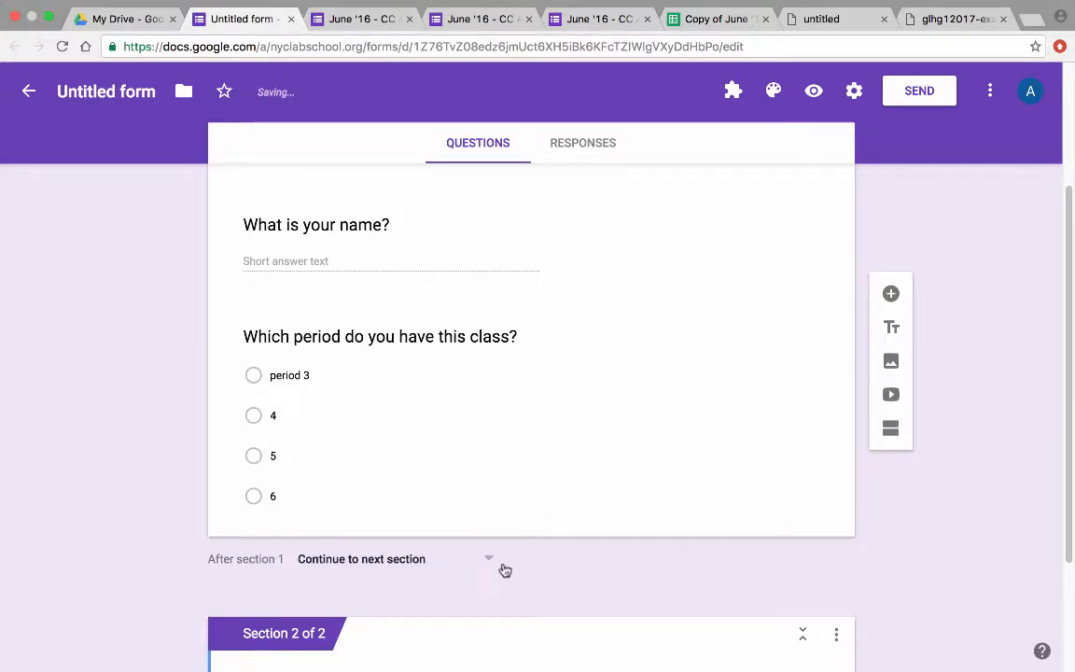
pyautogui.scroll(-1, 390, 555)
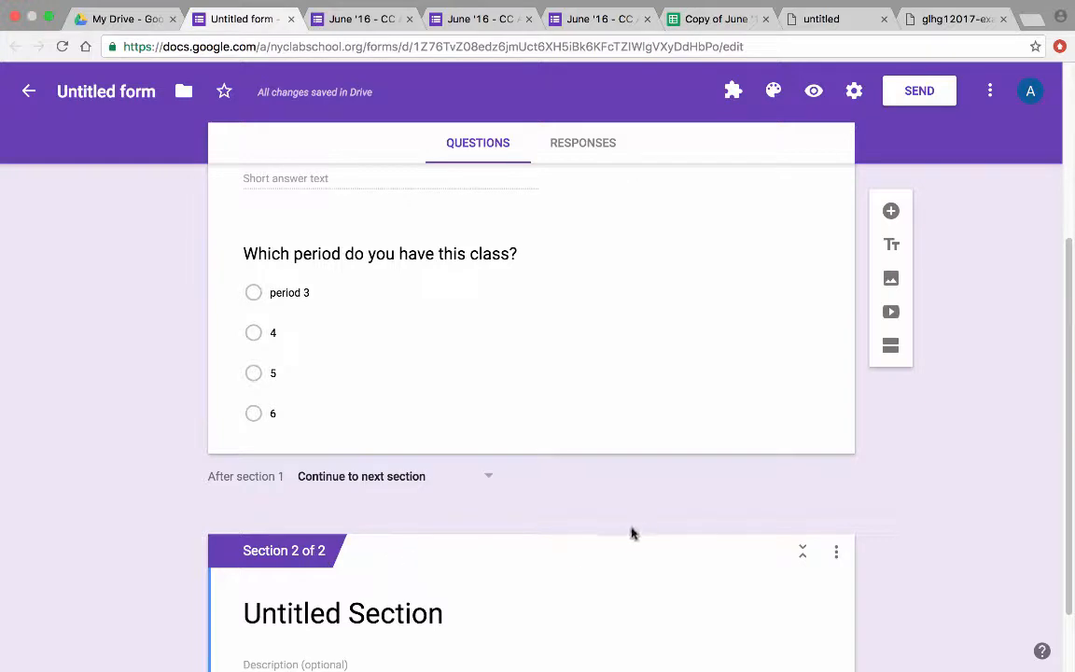
pyautogui.scroll(-2, 631, 533)
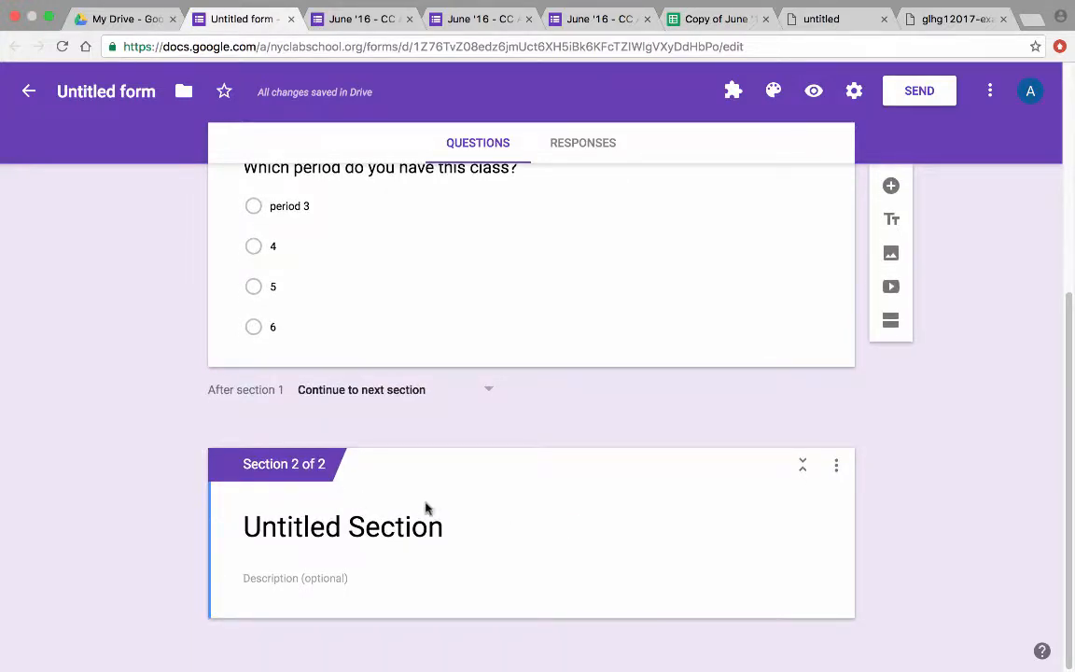
pyautogui.click(399, 527)
pyautogui.write('regent')
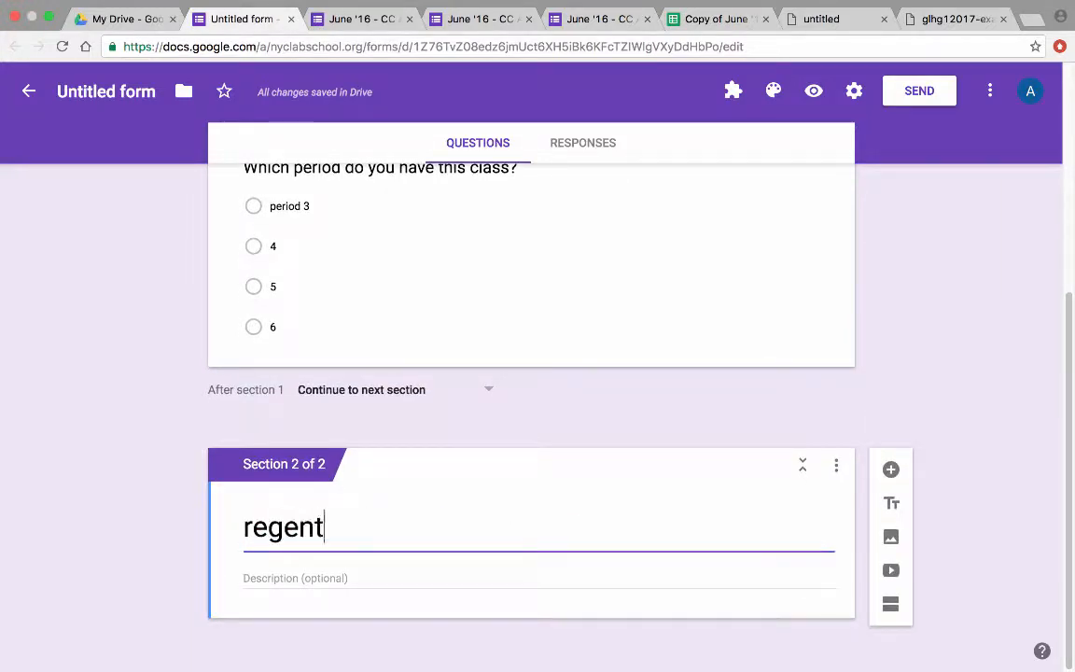
pyautogui.write('s Review C')
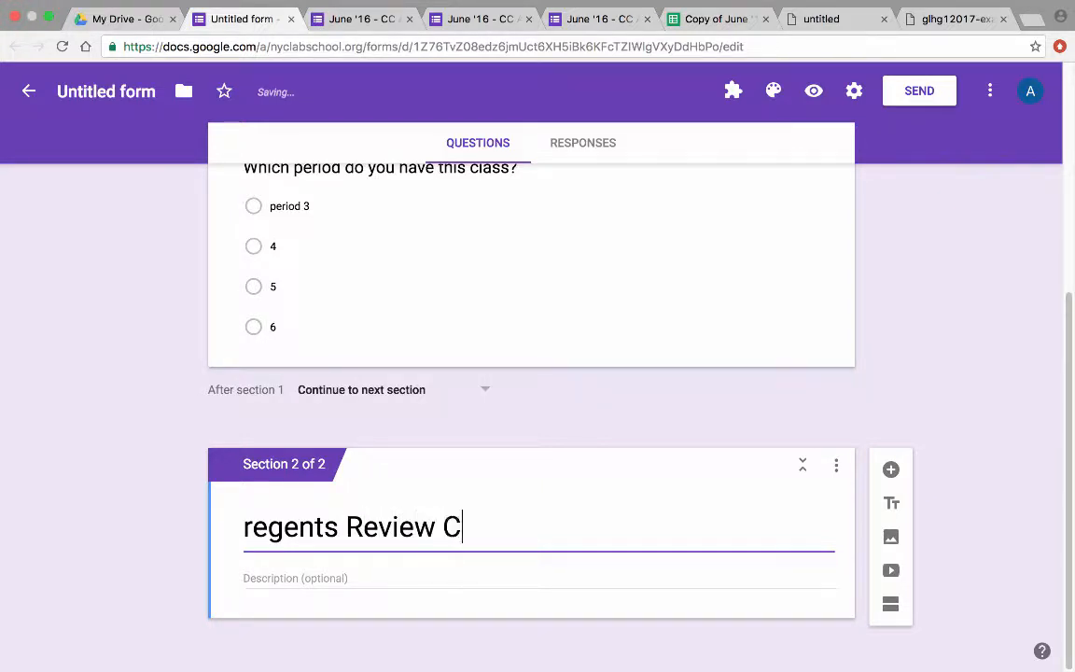
pyautogui.press('BackSpace')
pyautogui.write('MC')
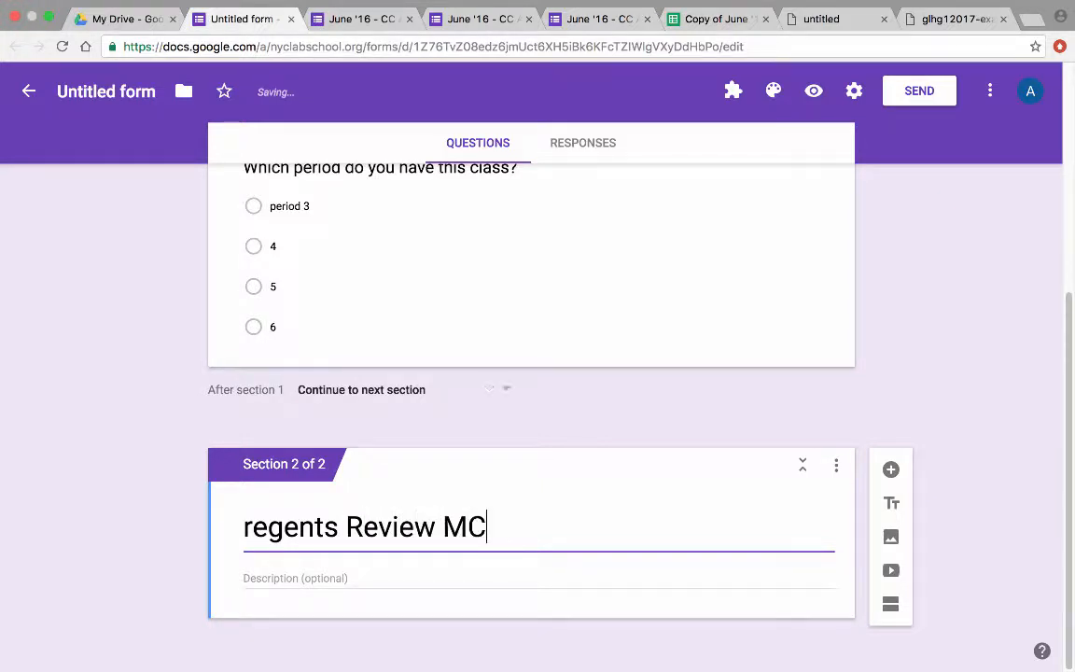
pyautogui.write(' questions')
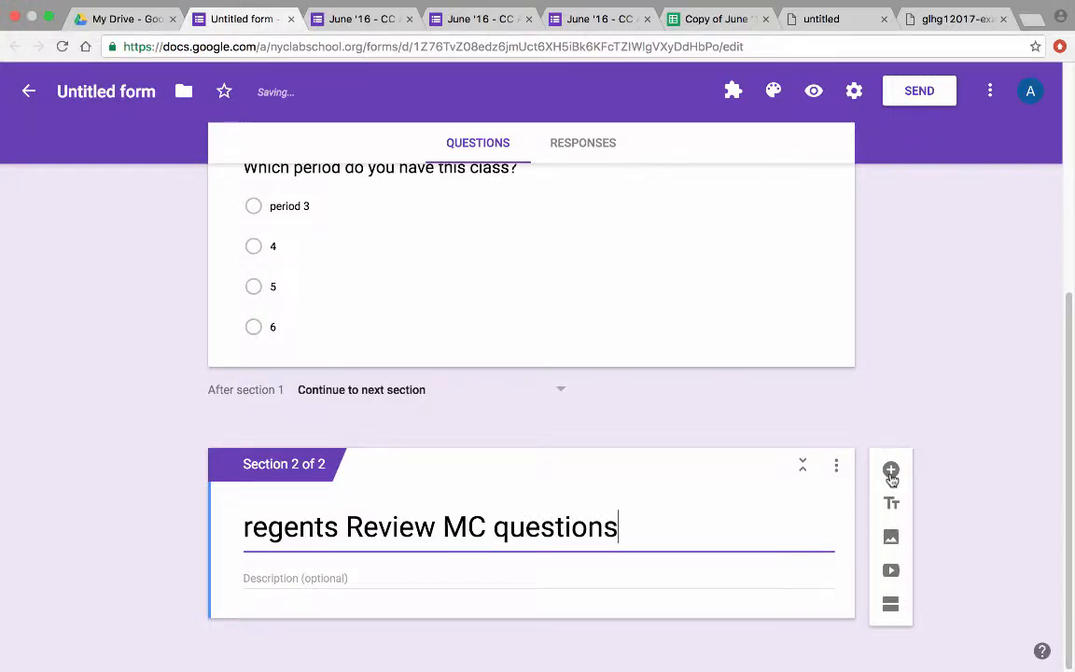
pyautogui.click(891, 472)
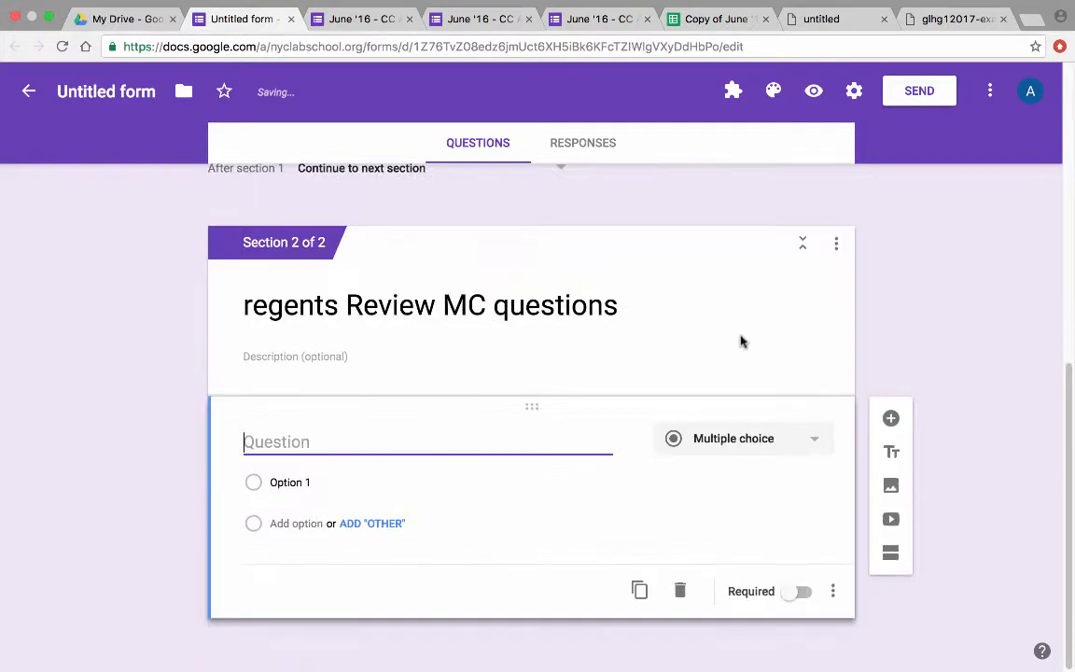
# Switch to the Living Environment exam PDF and capture a screenshot of Part A question 2 with its answer choices
pyautogui.click(817, 21)
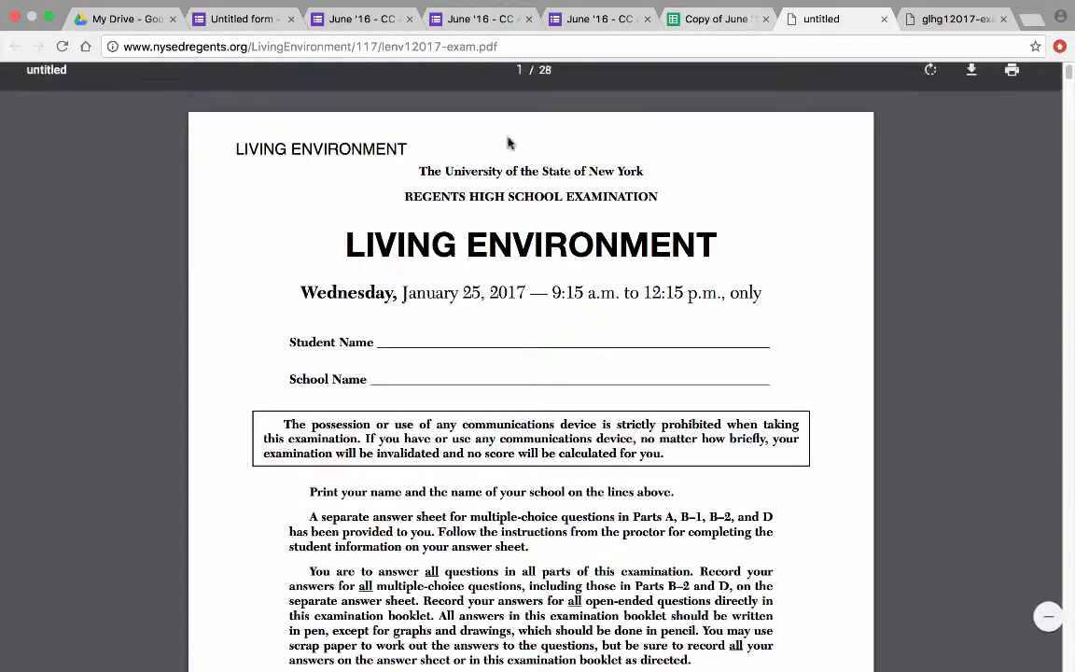
pyautogui.scroll(-1, 579, 342)
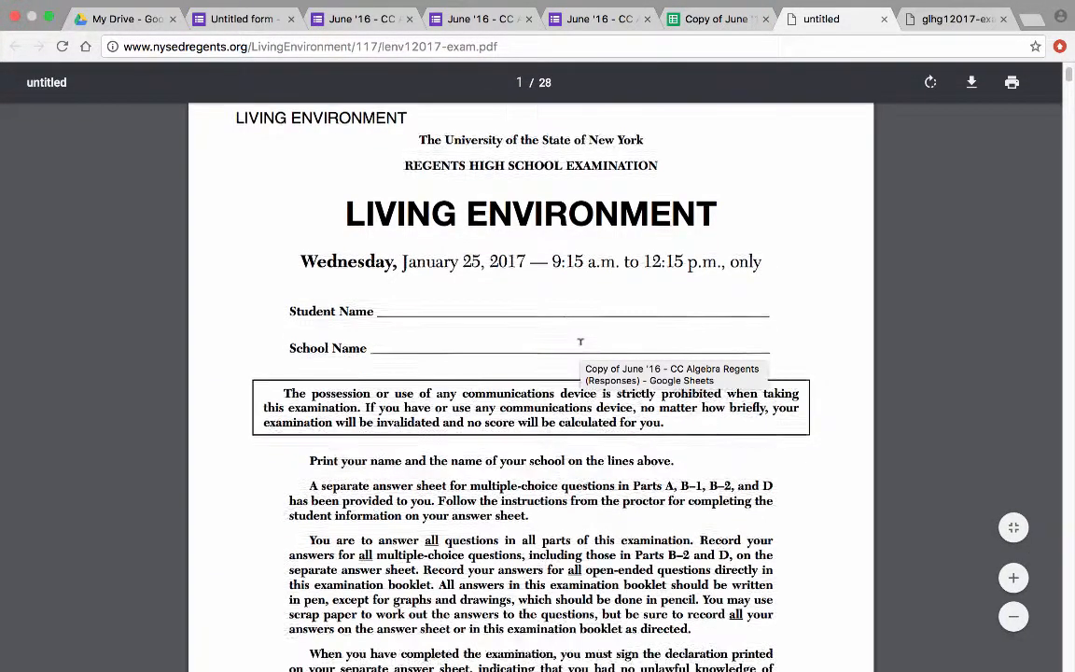
pyautogui.scroll(-15, 579, 342)
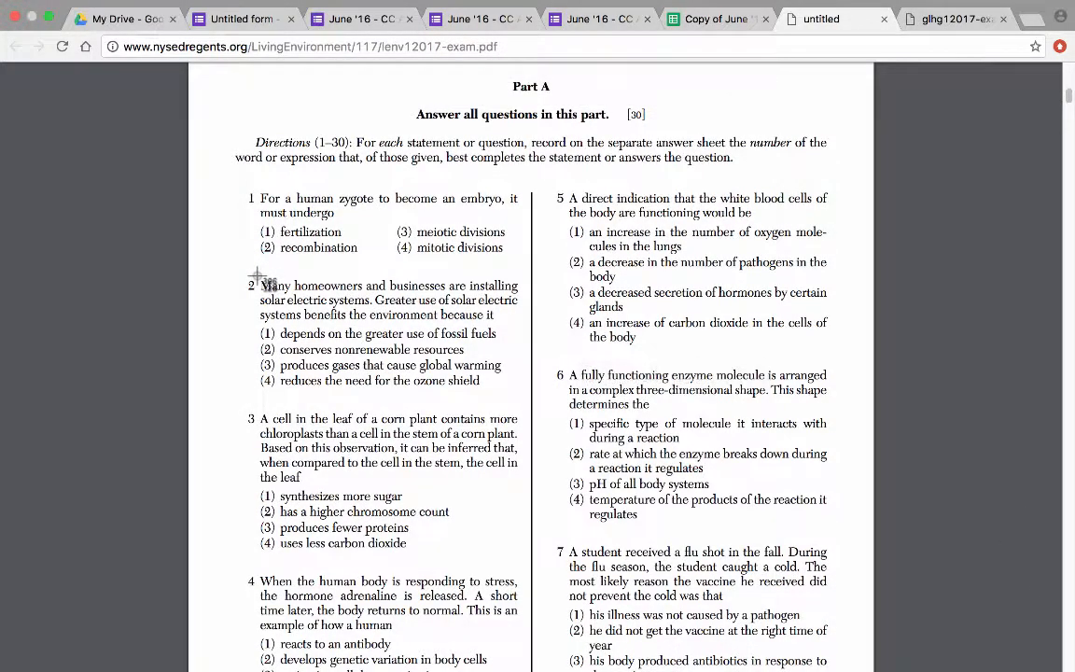
pyautogui.moveTo(256, 276); pyautogui.dragTo(524, 396)
# Switch to the Global History and Geography exam PDF and capture a screenshot of question 19 together with its Ottoman Empire map
pyautogui.click(931, 21)
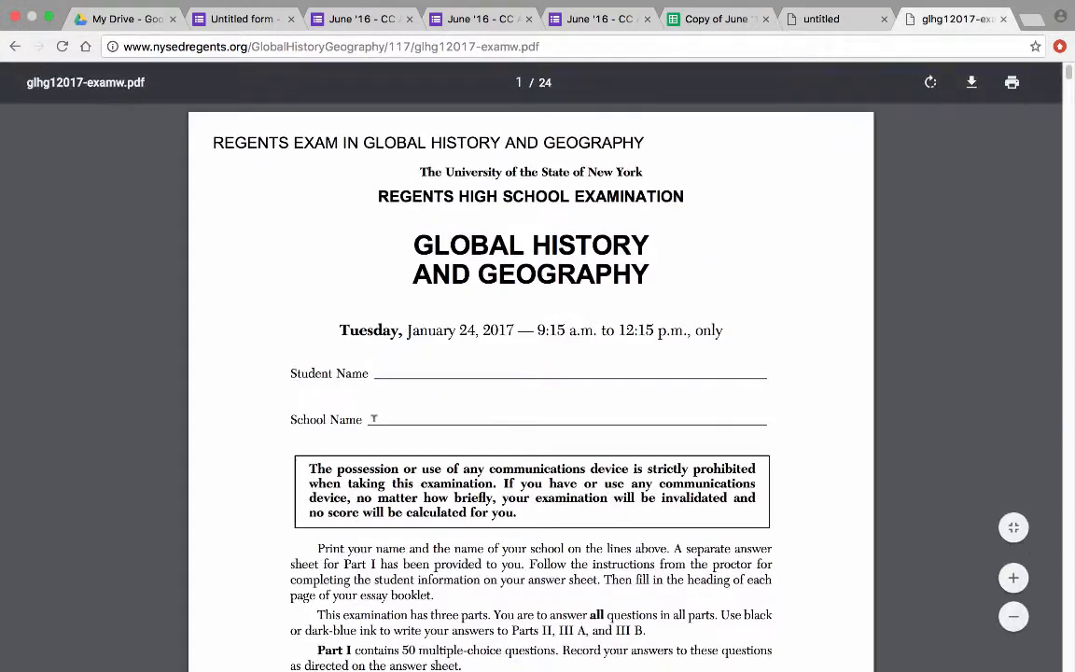
pyautogui.scroll(-13, 375, 417)
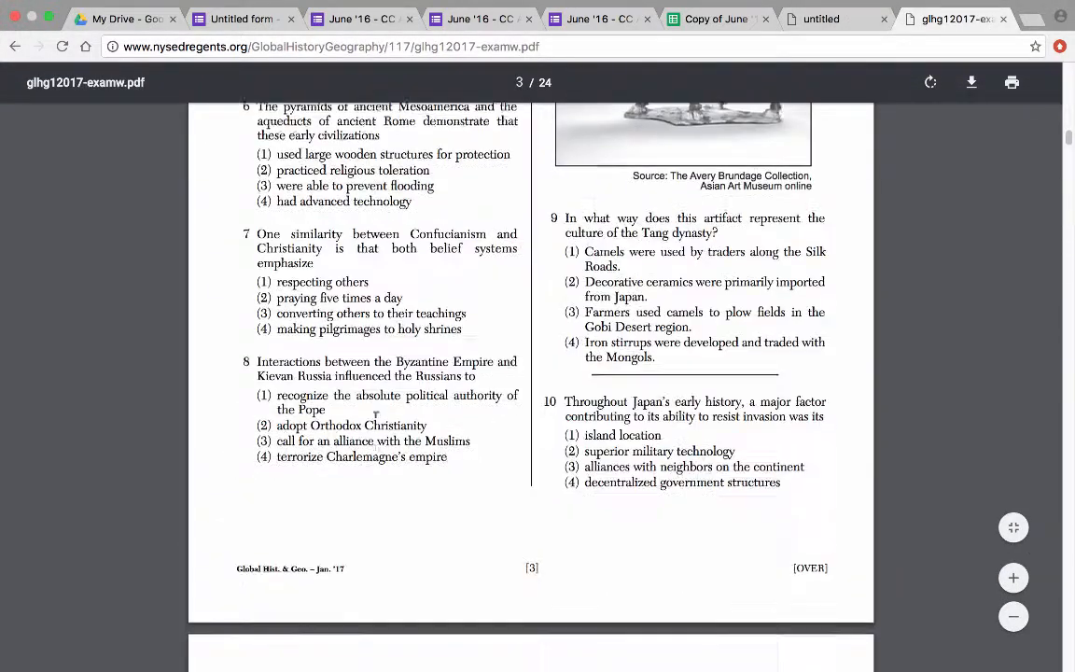
pyautogui.scroll(-12, 375, 415)
pyautogui.scroll(8, 375, 420)
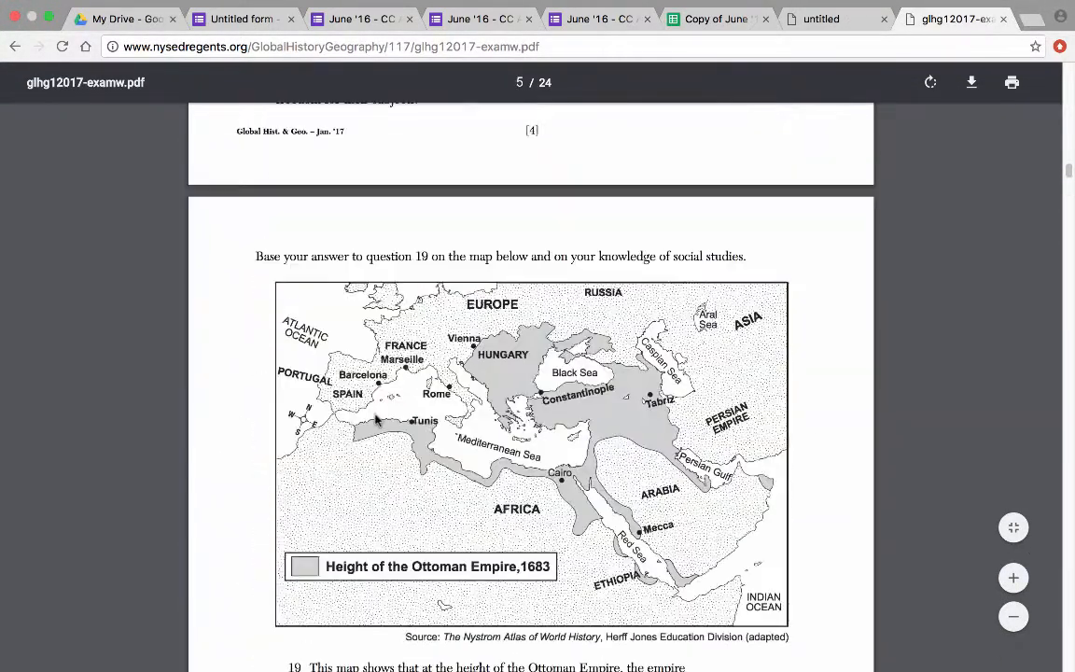
pyautogui.scroll(-2, 375, 420)
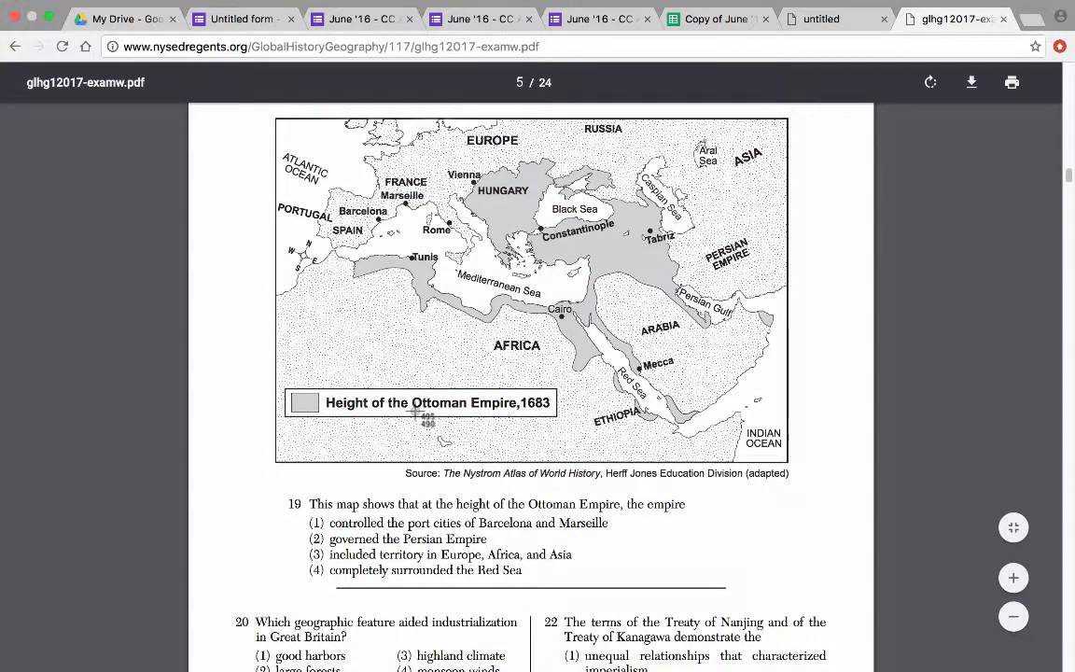
pyautogui.moveTo(260, 110); pyautogui.dragTo(817, 590)
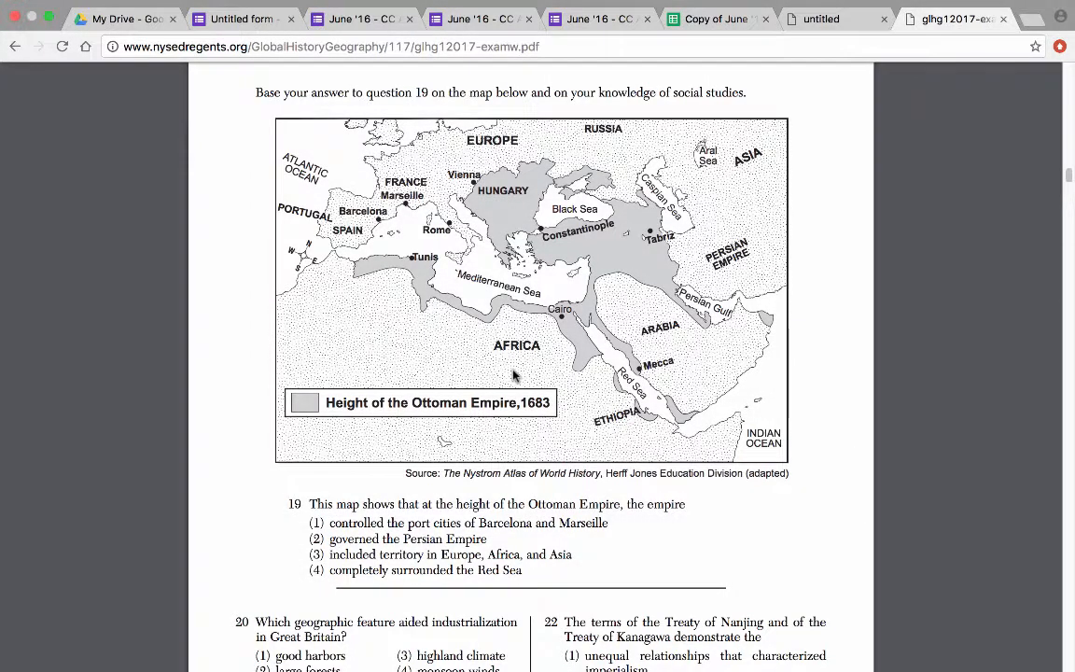
# Capture a screenshot of question 24 about the Parliamentary response on page 6 of the Global History exam
pyautogui.scroll(-9, 518, 375)
pyautogui.scroll(-4, 512, 375)
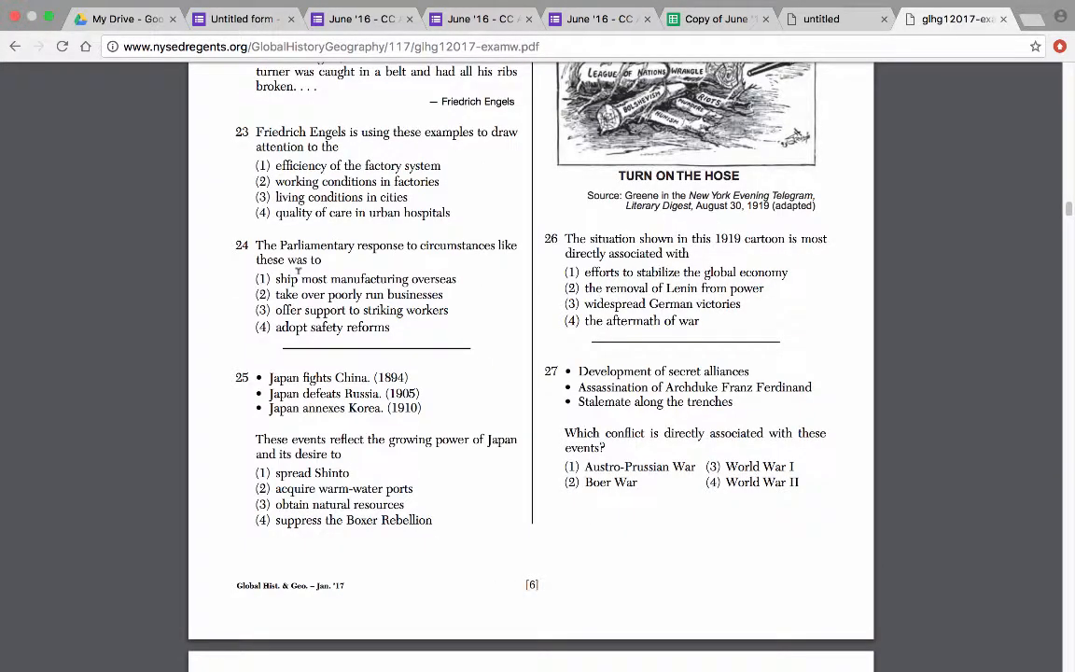
pyautogui.press('super+shift+4')
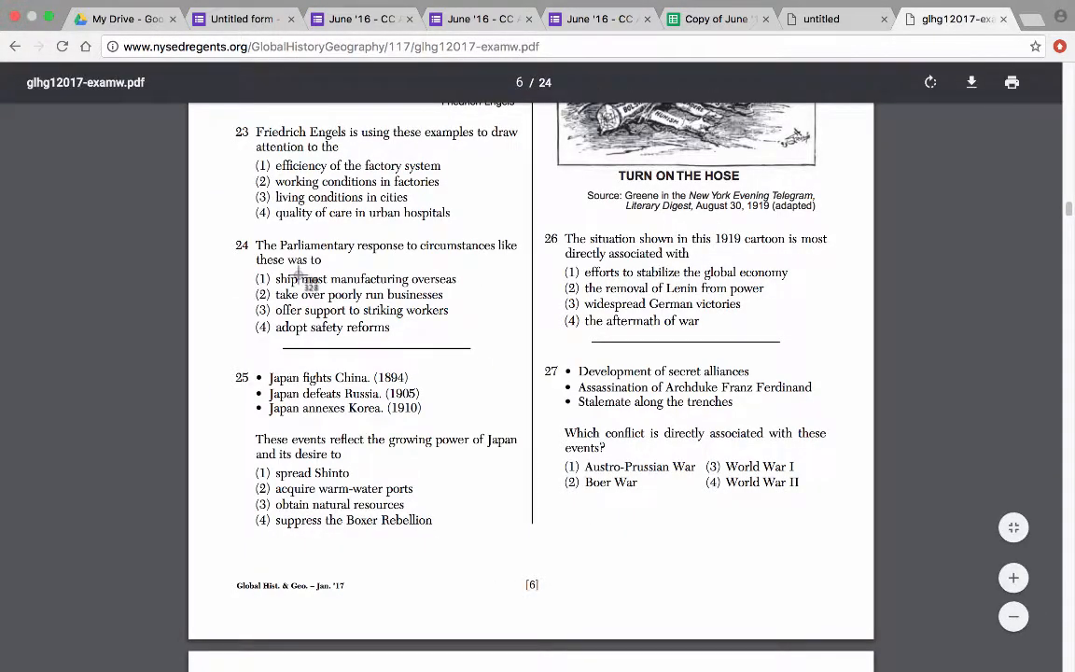
pyautogui.moveTo(255, 236); pyautogui.dragTo(525, 340)
# Return to the regents Review form and title the blank question in section 2 "#1"
pyautogui.click(805, 37)
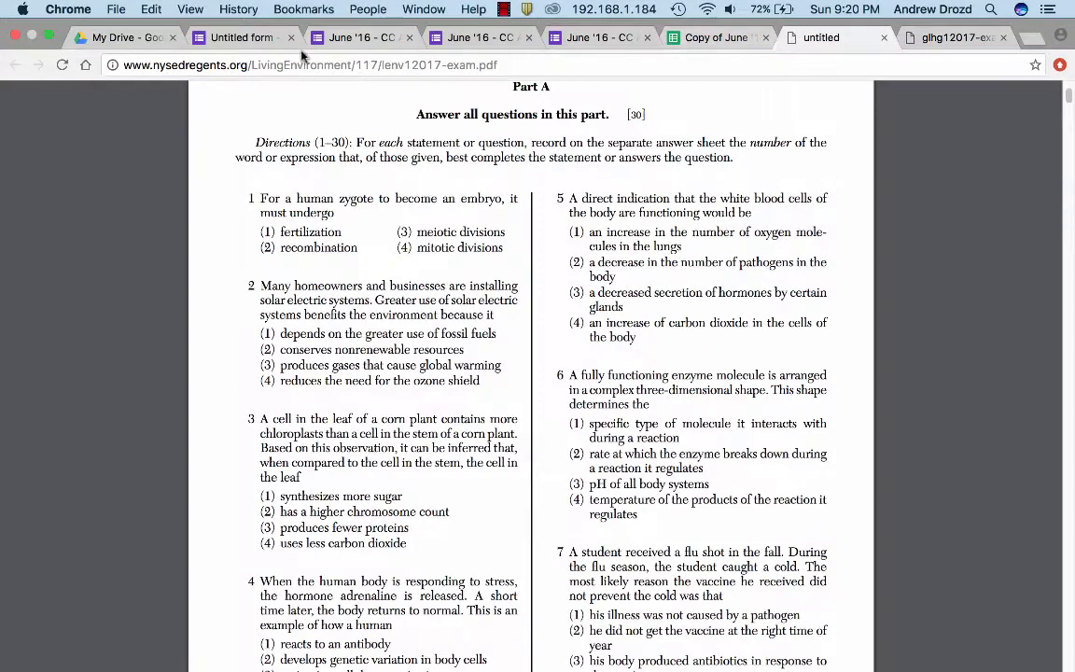
pyautogui.click(239, 37)
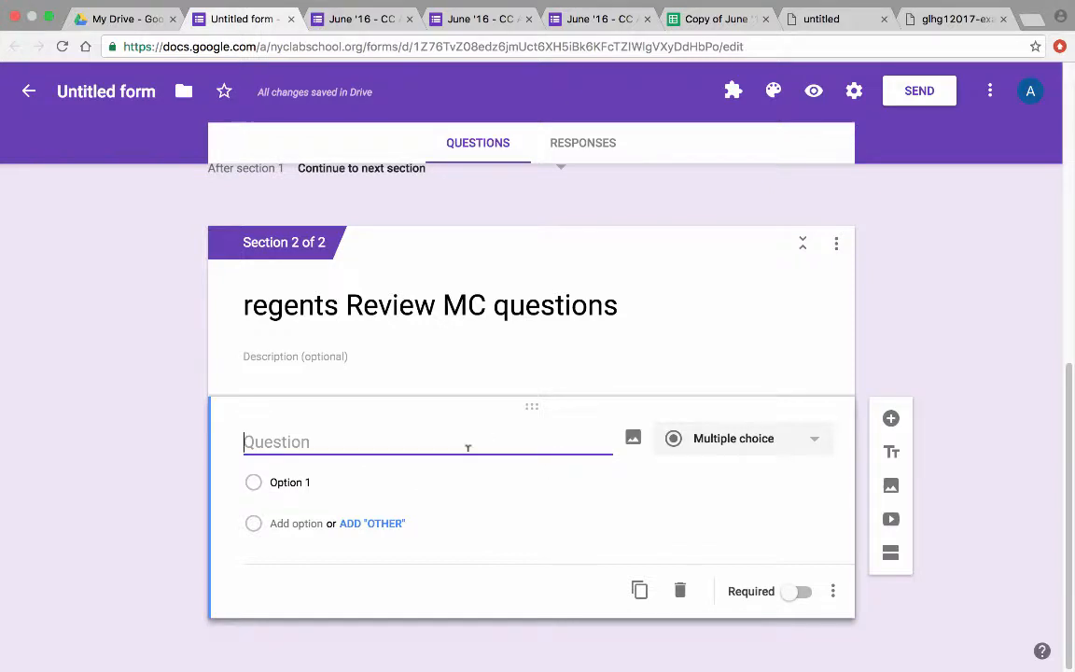
pyautogui.write('#1')
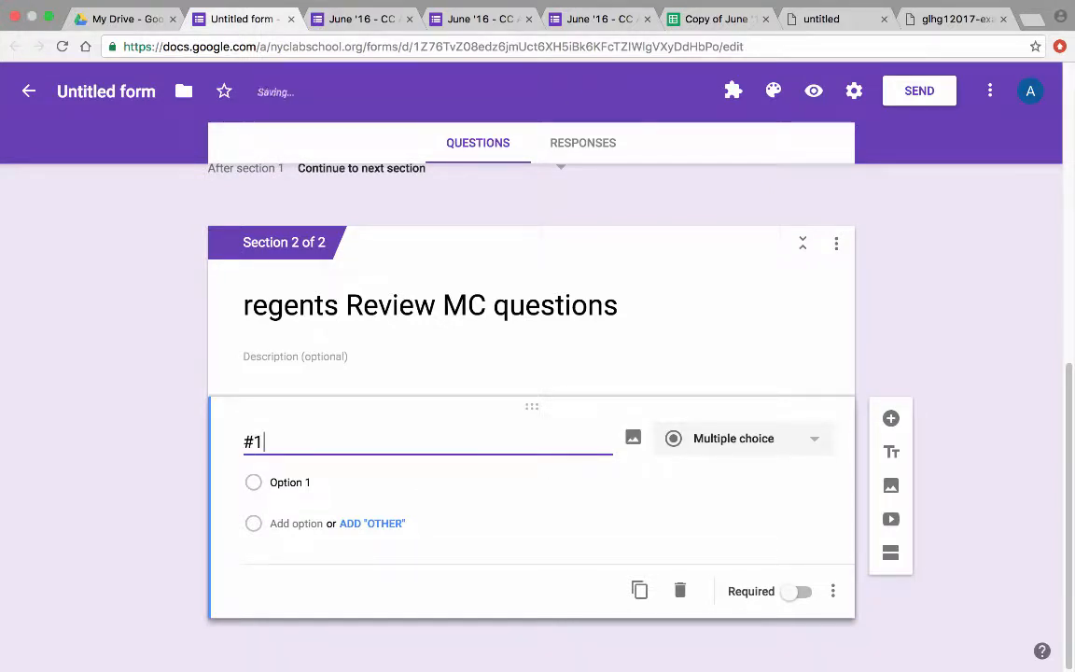
# Insert the Desktop image "Screen Shot 2017-04-23 at 9.19.41 PM" into question #1
pyautogui.click(633, 441)
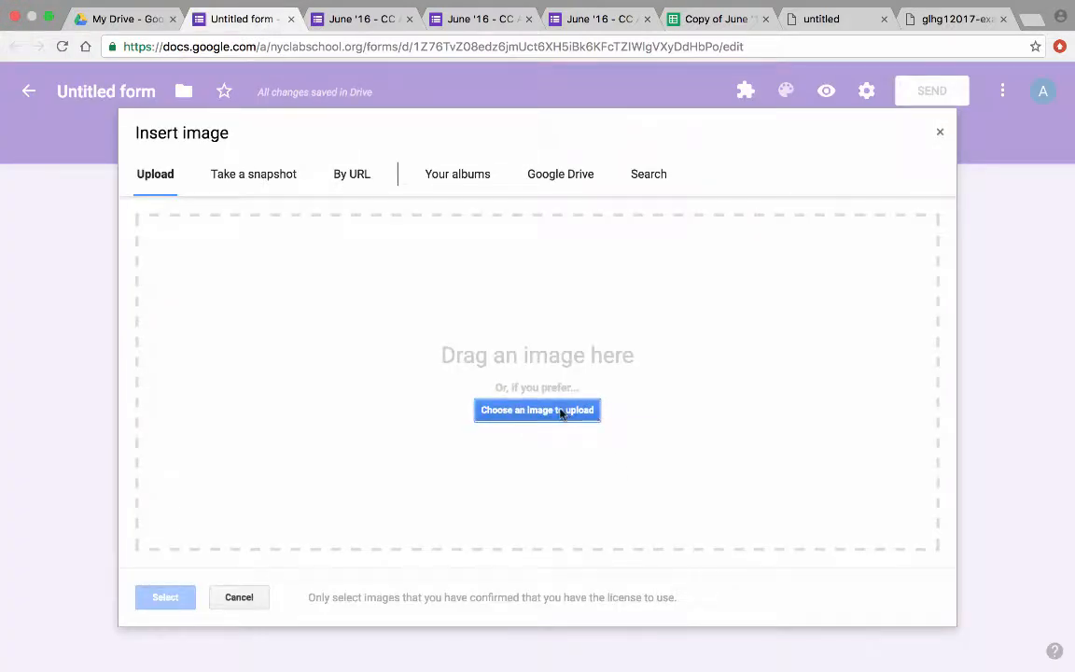
pyautogui.click(563, 412)
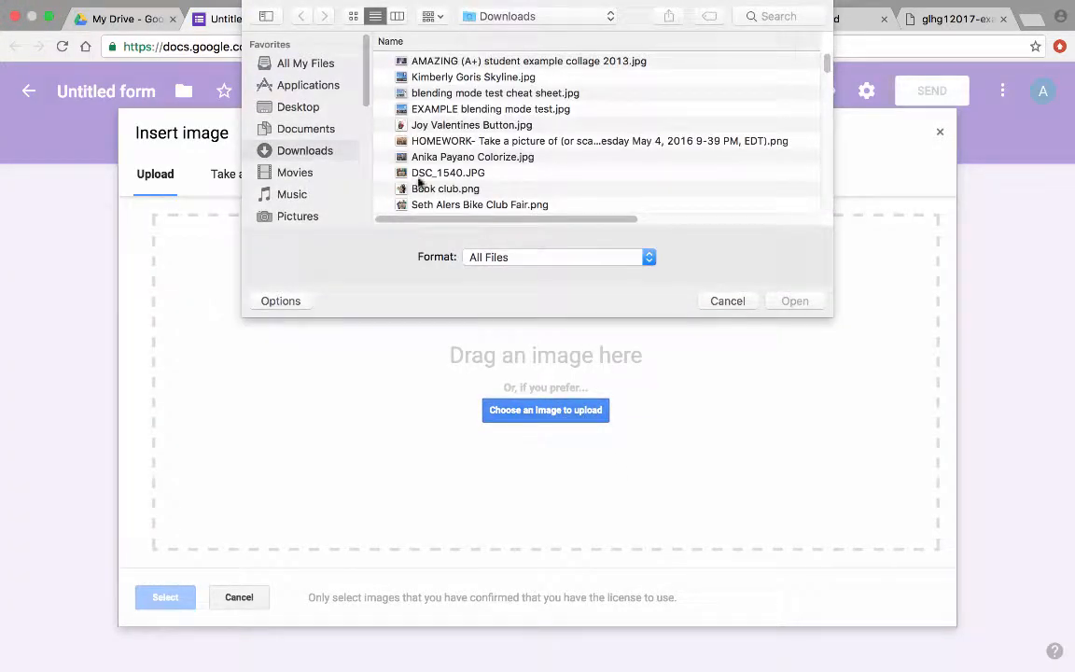
pyautogui.click(299, 108)
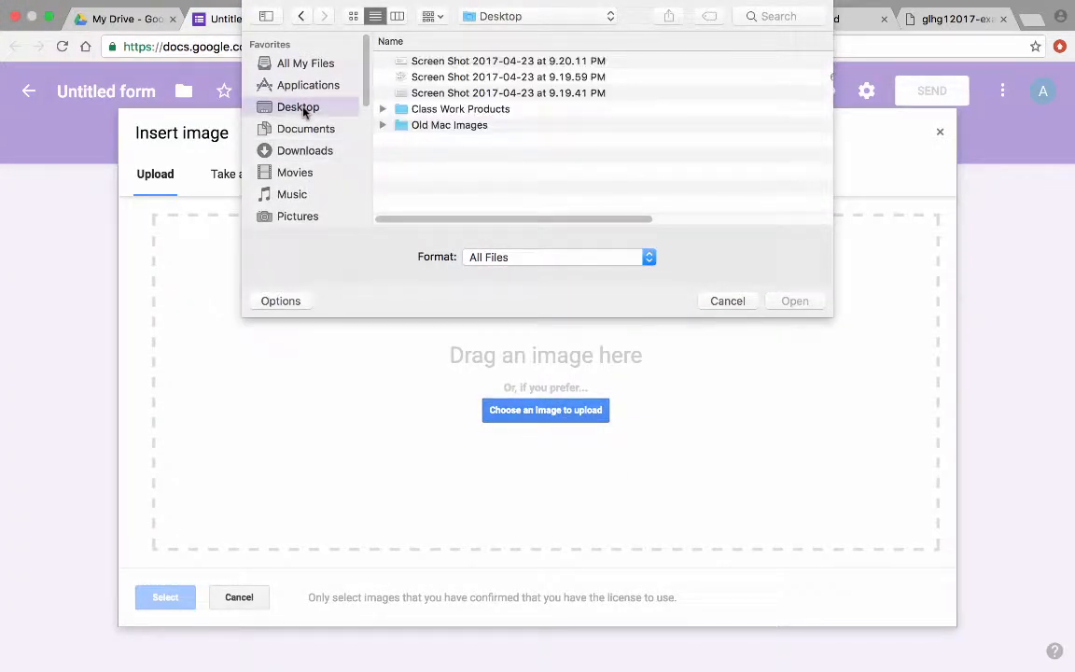
pyautogui.click(478, 66)
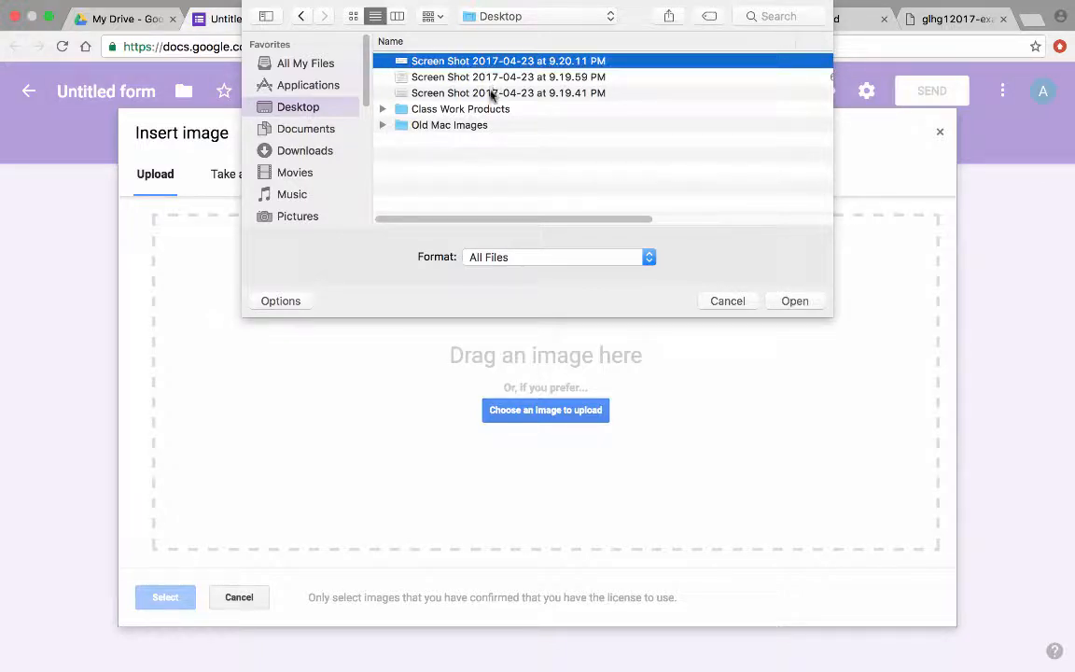
pyautogui.click(492, 93)
pyautogui.click(808, 302)
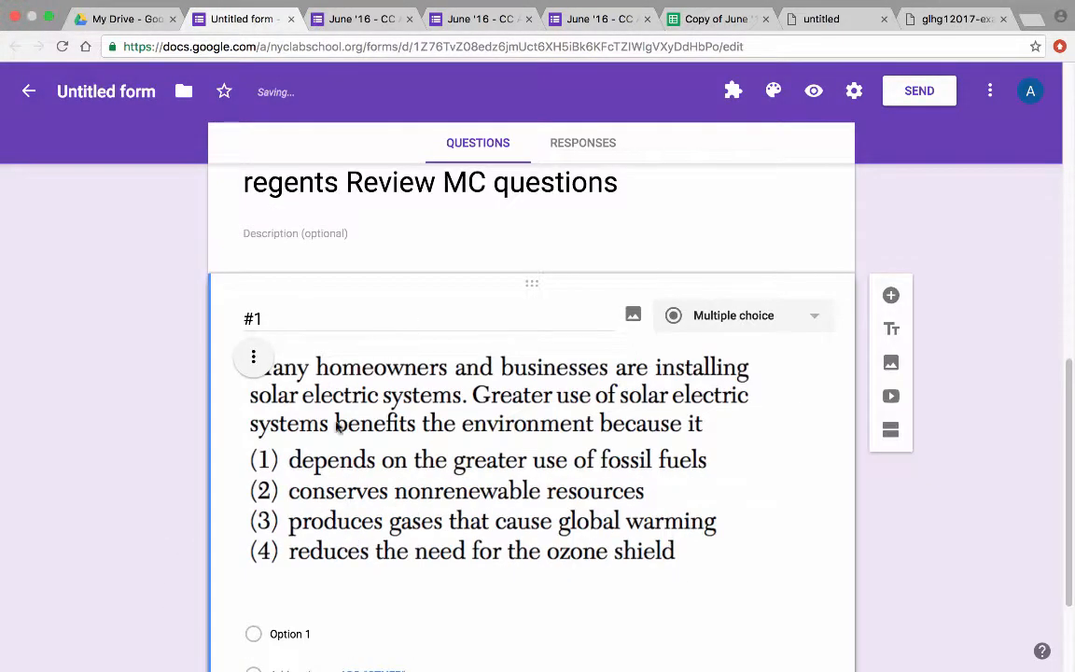
# Copy "depends on the greater use of fossil fuels" from question 2 of the Living Environment exam PDF and paste it as question #1's first option
pyautogui.scroll(-3, 373, 467)
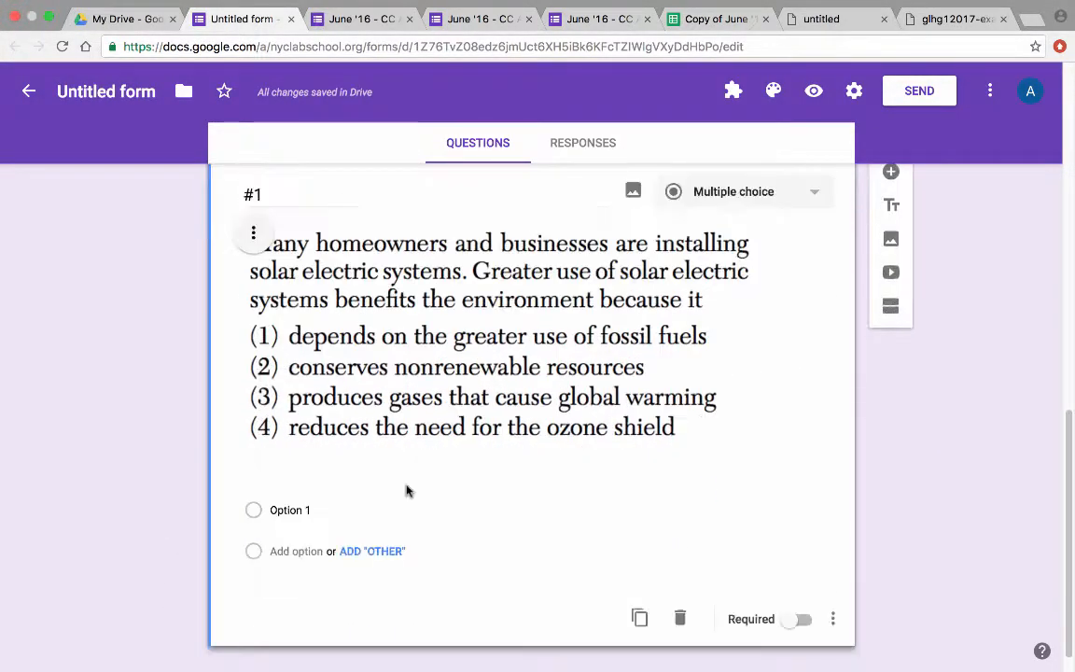
pyautogui.click(311, 509)
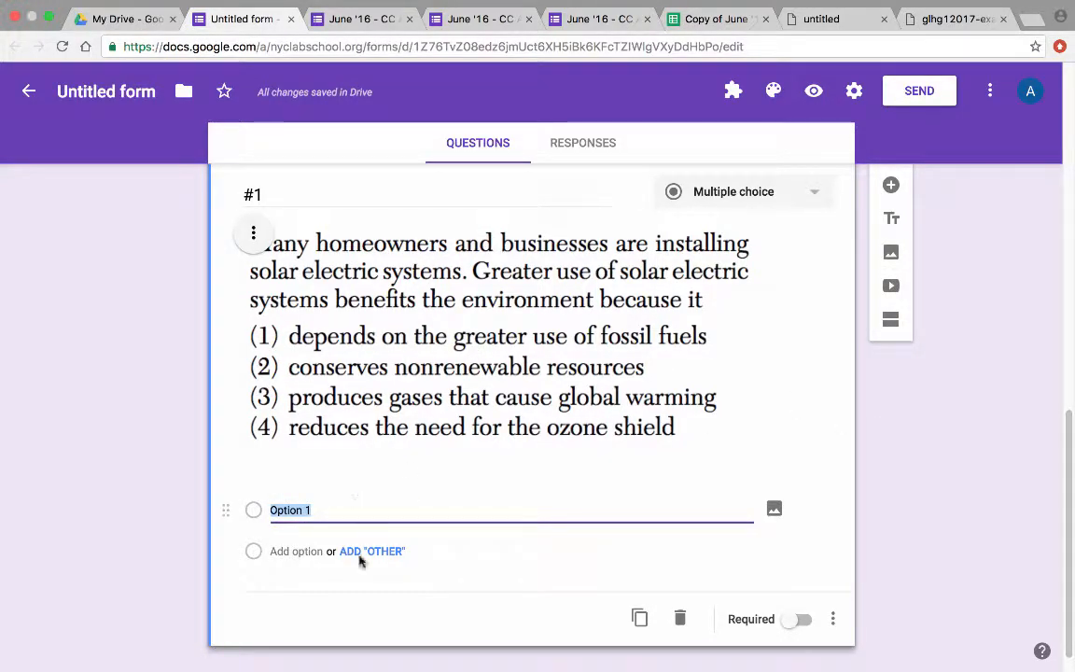
pyautogui.click(822, 20)
pyautogui.moveTo(278, 331); pyautogui.dragTo(517, 344)
pyautogui.press('super+c')
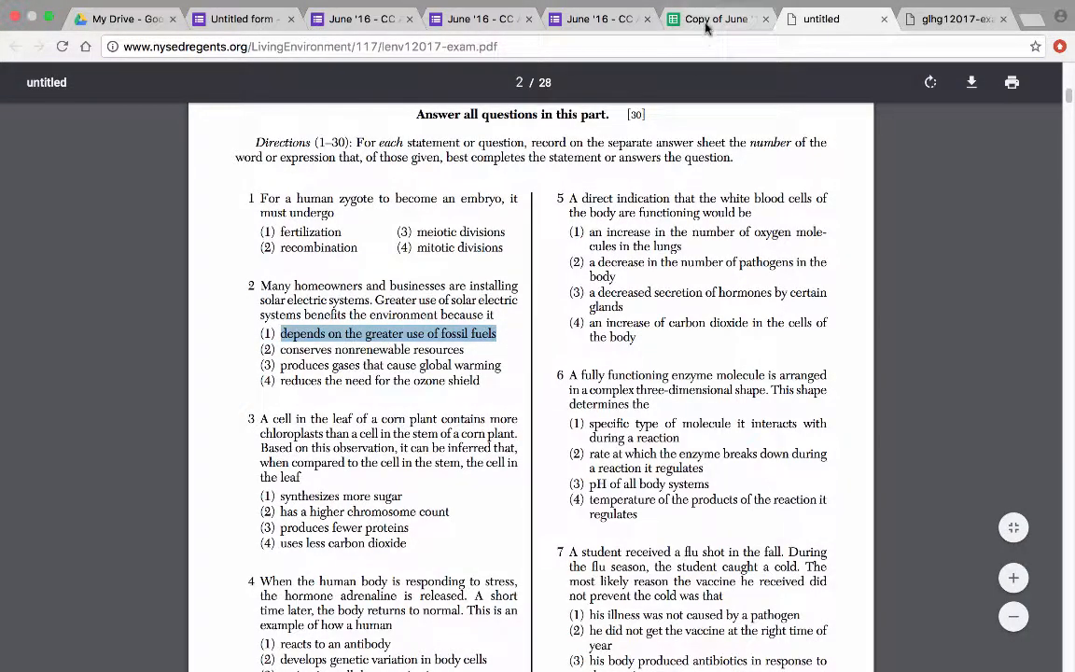
pyautogui.click(214, 26)
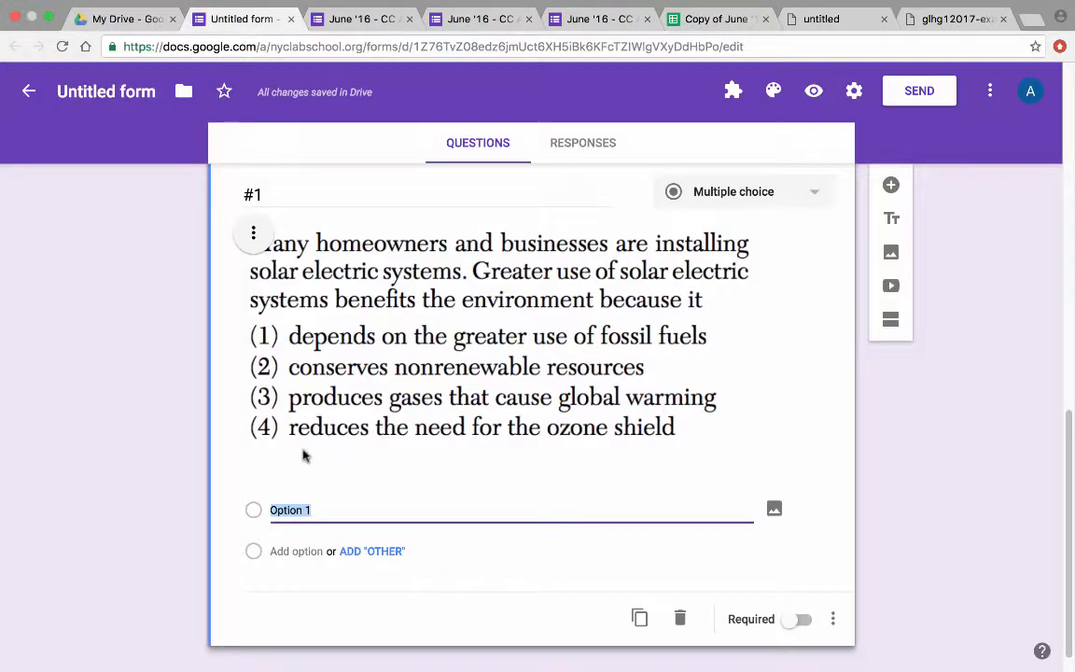
pyautogui.press('super+v')
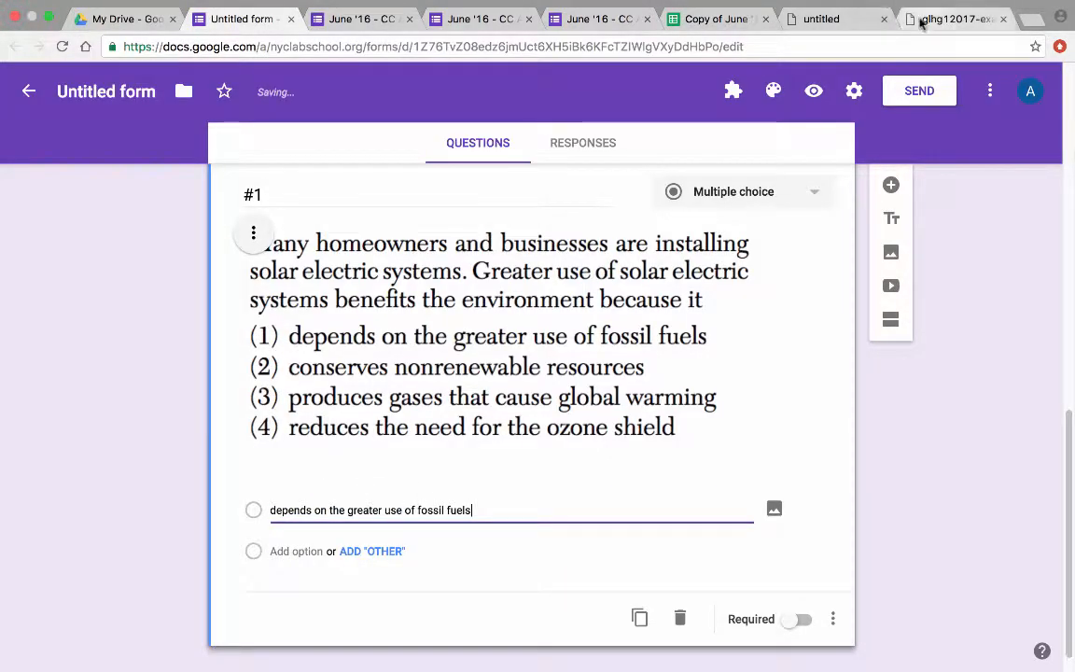
pyautogui.click(921, 24)
pyautogui.click(822, 19)
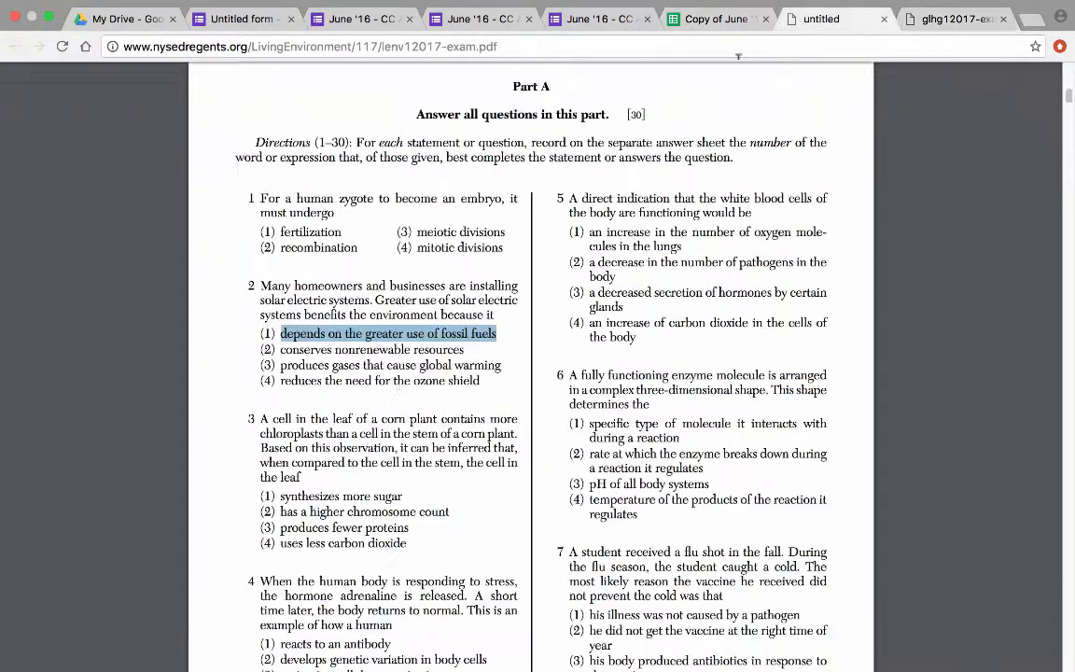
pyautogui.moveTo(282, 351); pyautogui.dragTo(521, 355)
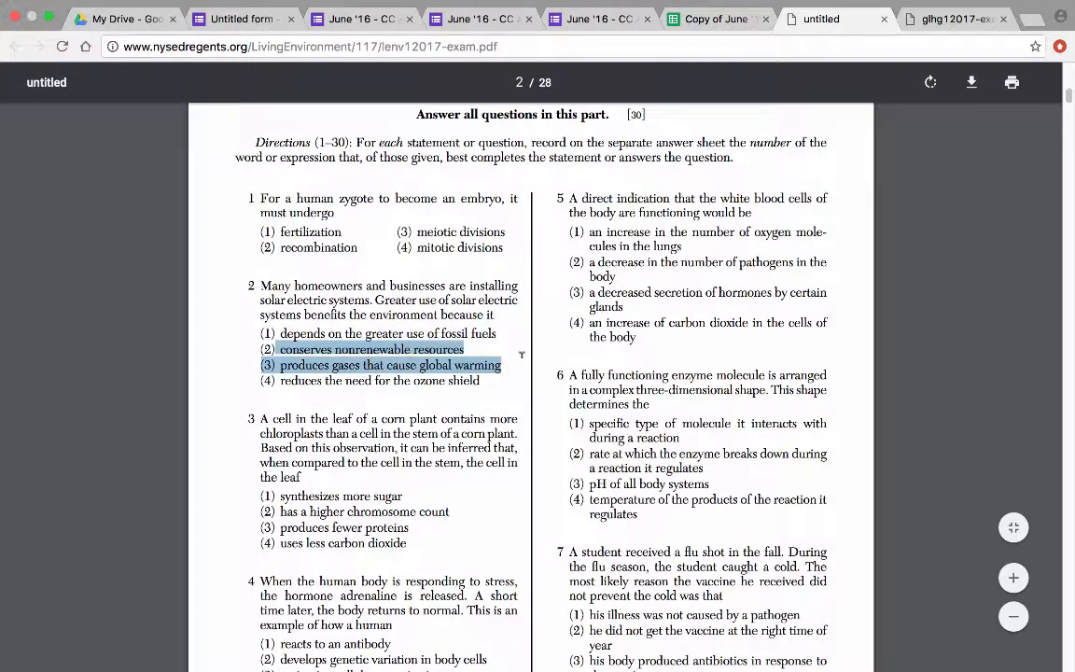
pyautogui.click(521, 358)
pyautogui.click(238, 23)
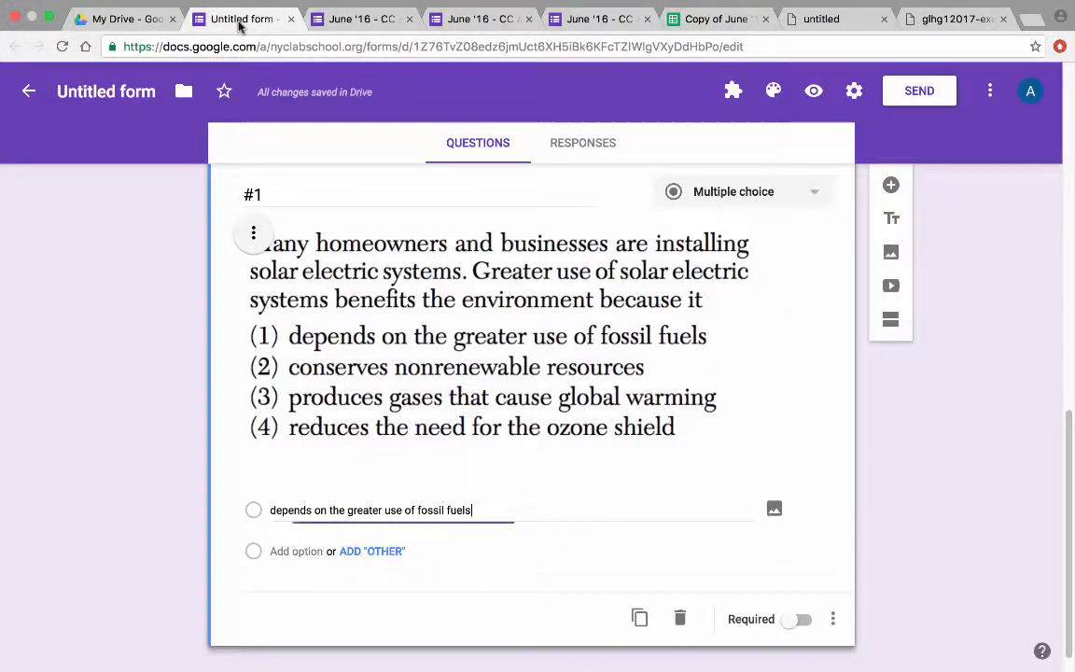
# Replace the first answer option of question #1 with 1 and add the options 2, 3 and 4
pyautogui.moveTo(472, 510); pyautogui.dragTo(350, 481)
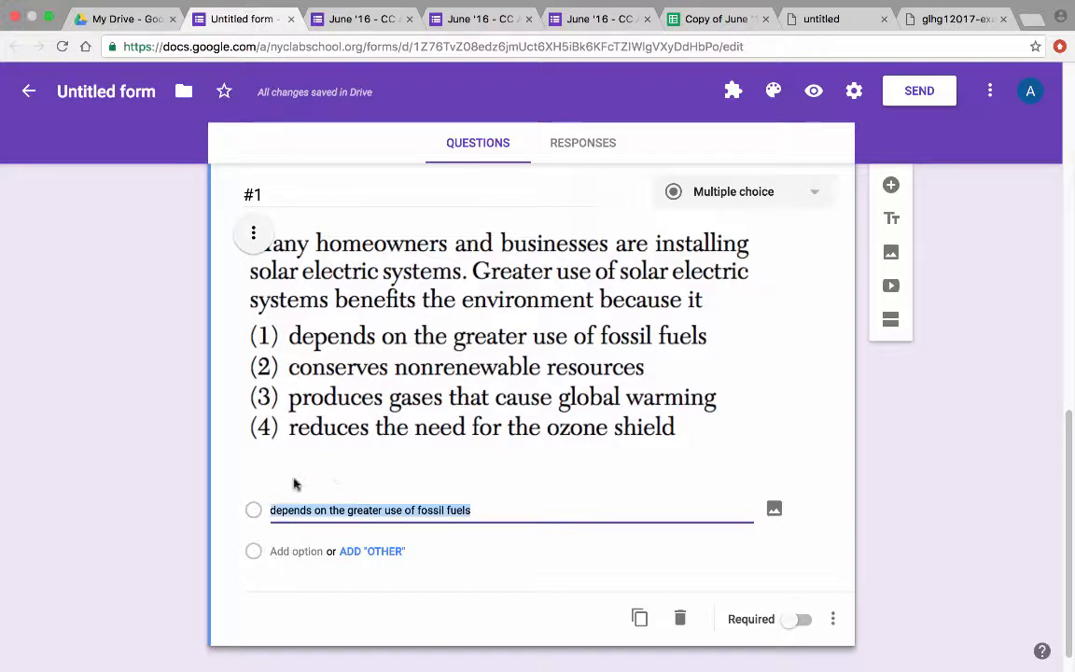
pyautogui.write('1')
pyautogui.press('Return')
pyautogui.write('2')
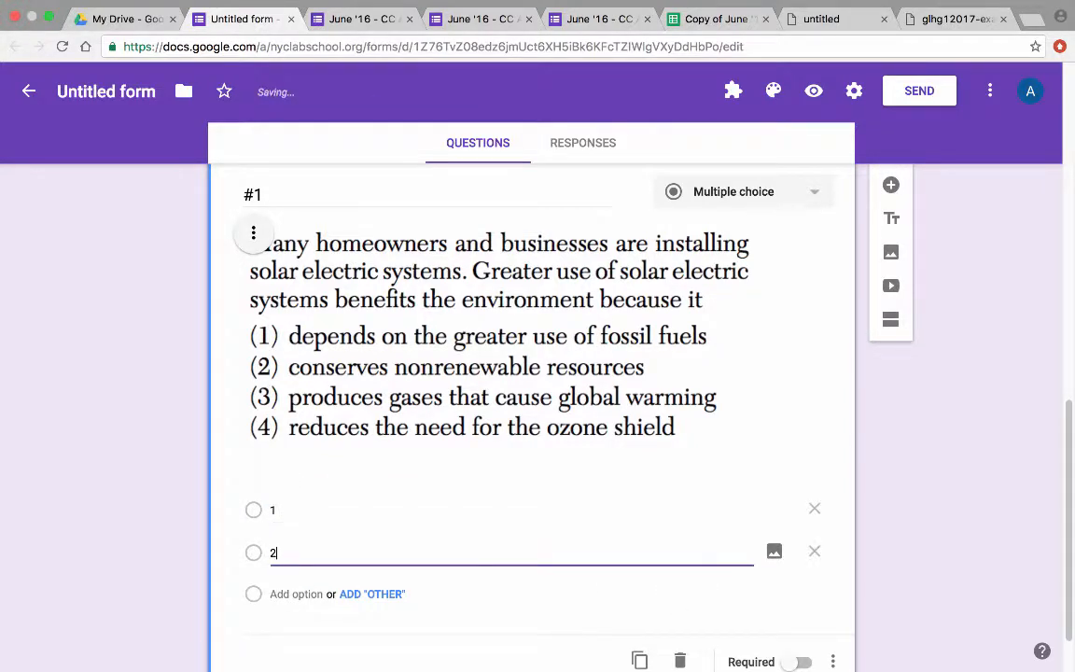
pyautogui.press('Return')
pyautogui.write('3')
pyautogui.press('Return')
pyautogui.write('4')
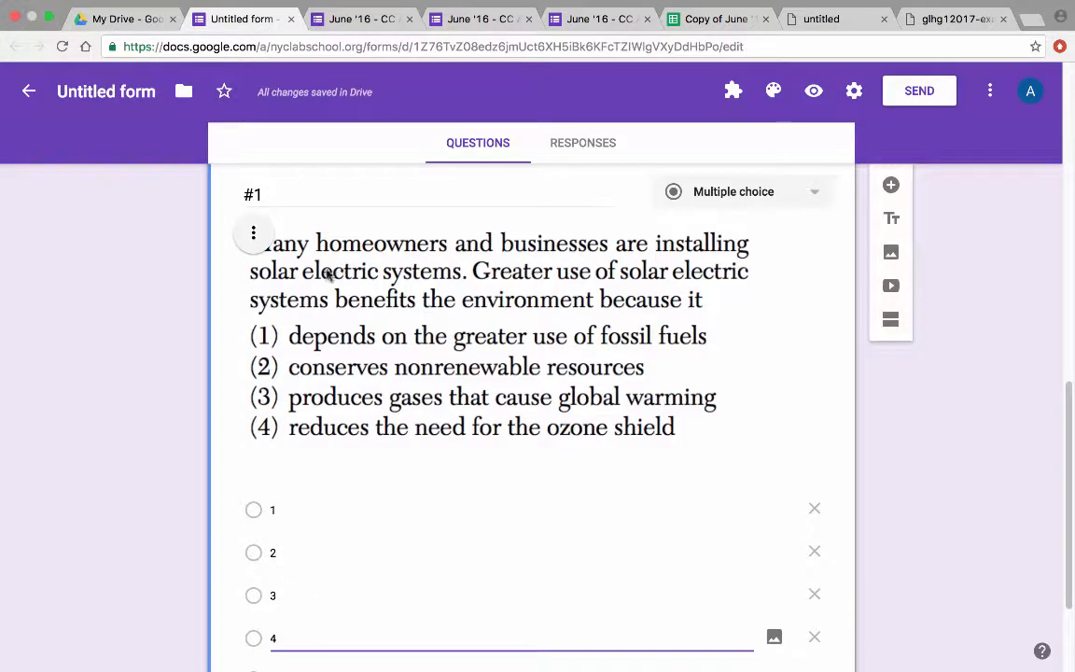
# Add a multiple choice question titled "#2" with the Desktop image "Screen Shot 2017-04-23 at 9.19.59 PM"
pyautogui.scroll(-1, 313, 364)
pyautogui.scroll(-3, 313, 364)
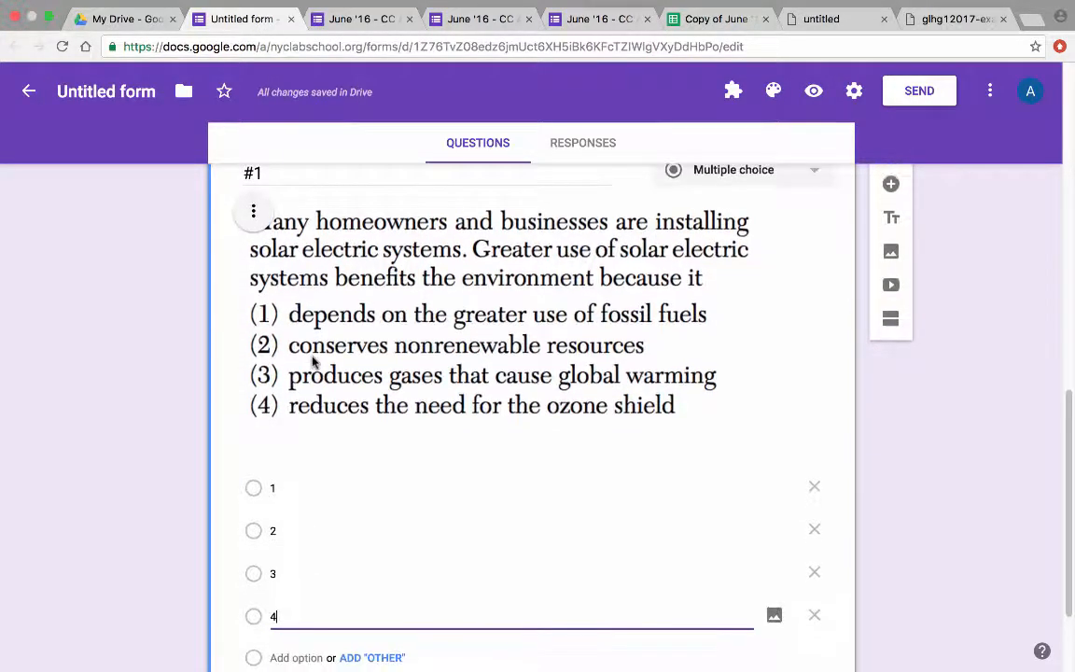
pyautogui.click(892, 186)
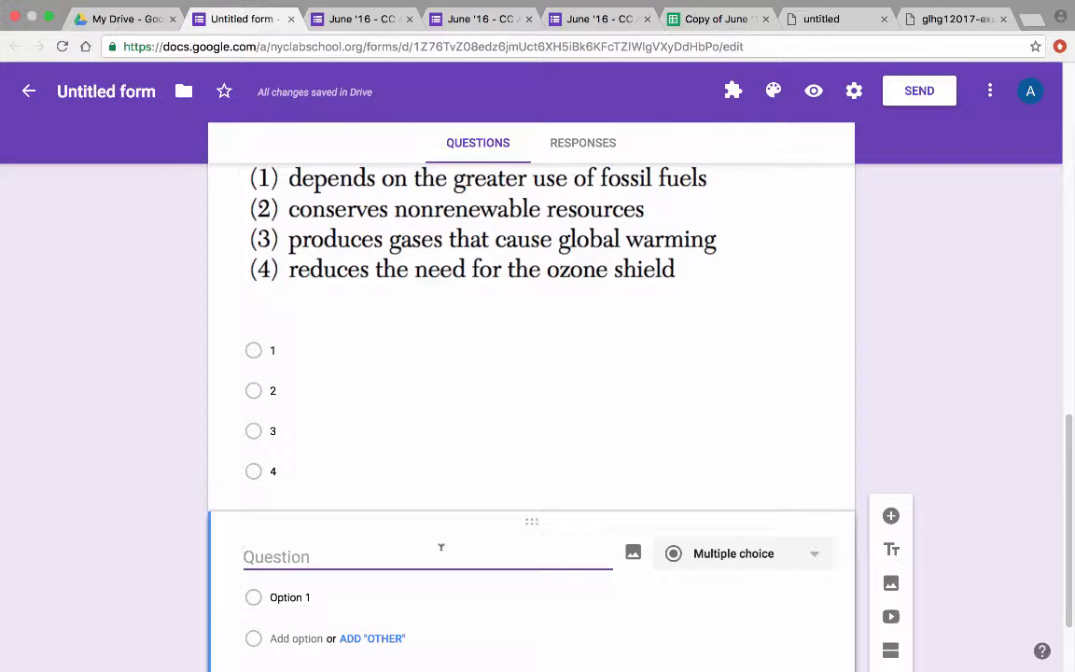
pyautogui.write('#2')
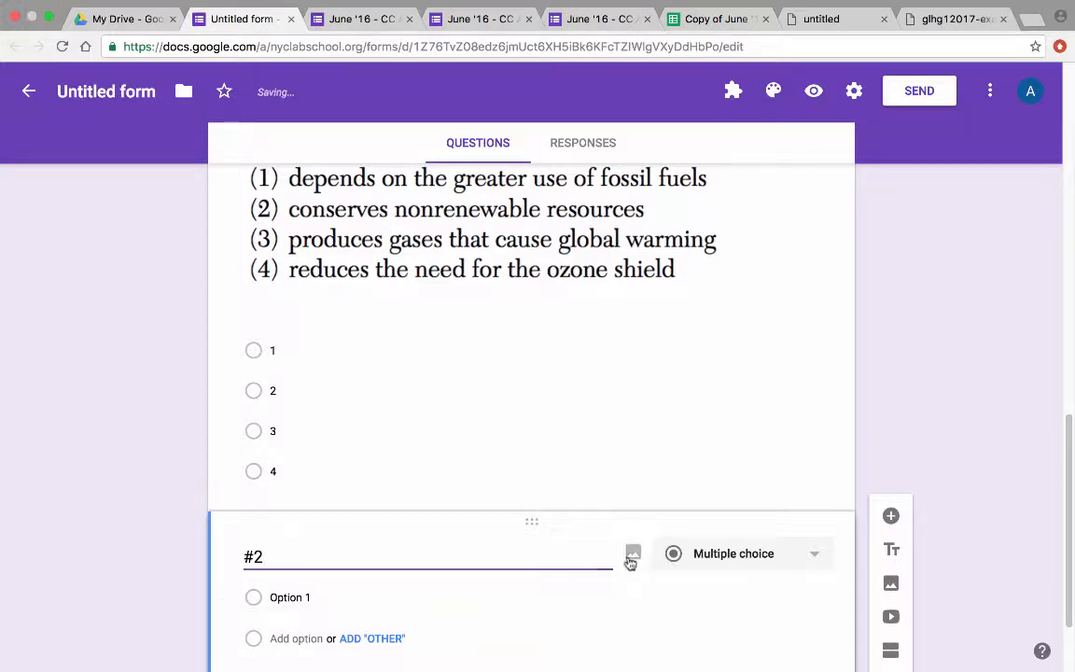
pyautogui.click(631, 557)
pyautogui.click(540, 411)
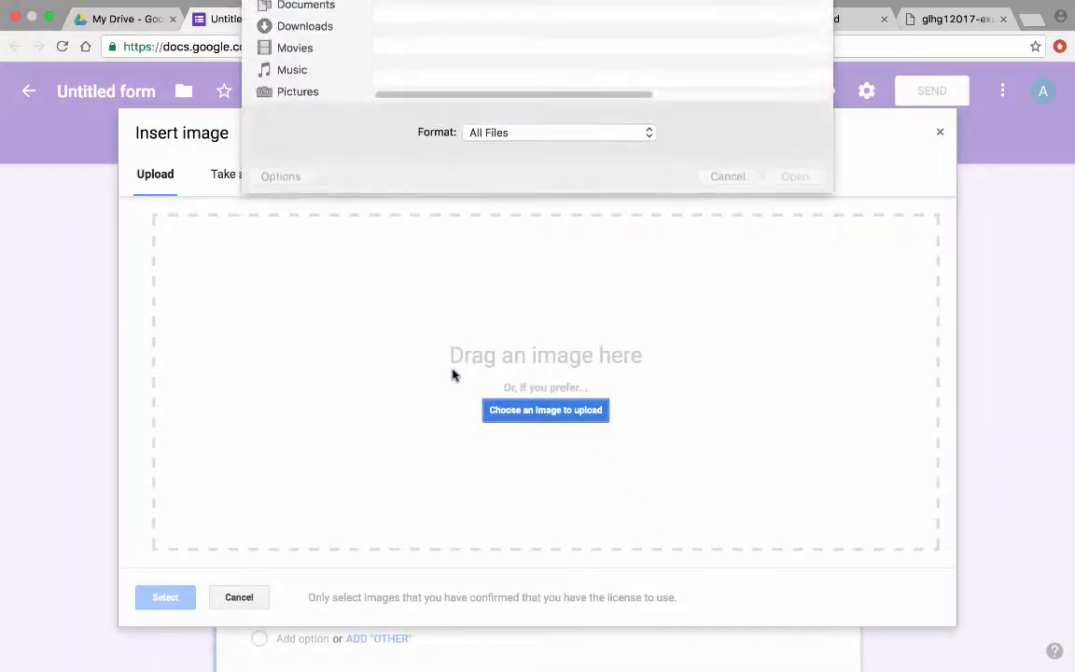
pyautogui.click(481, 79)
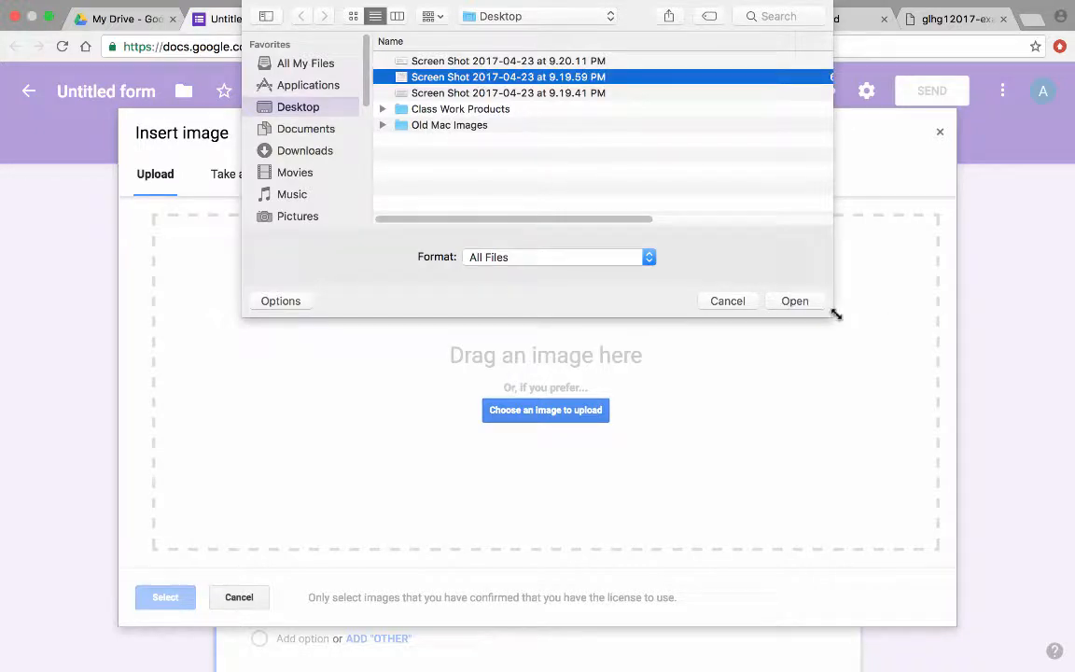
pyautogui.click(794, 300)
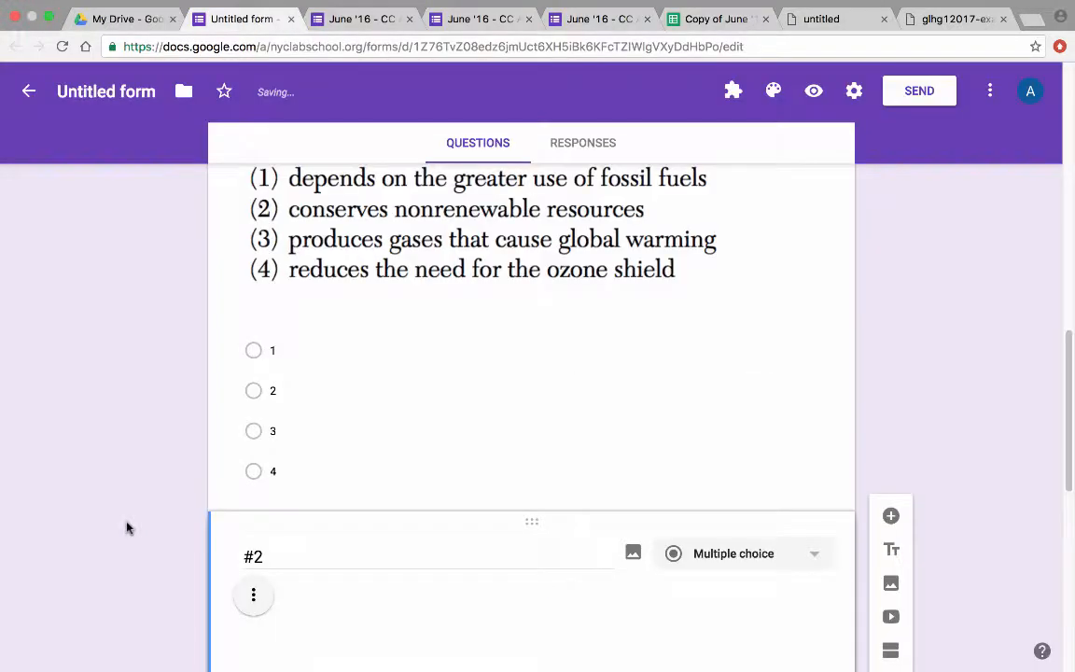
# Enter 1, 2, 3 and 4 as the answer options of question #2 below the Ottoman Empire map image
pyautogui.scroll(-7, 269, 497)
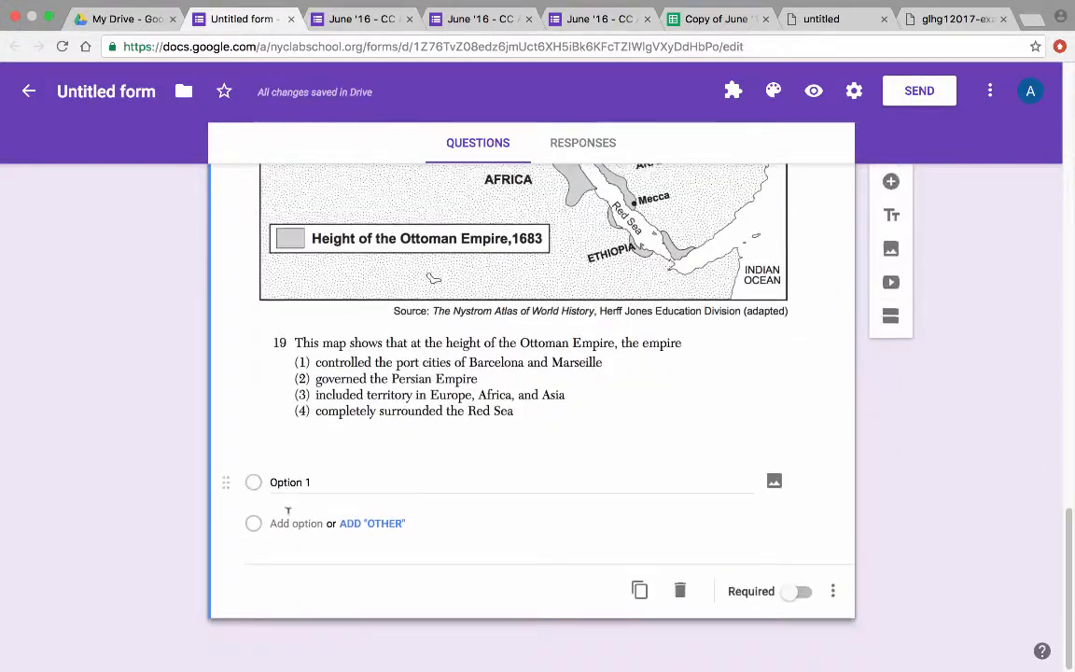
pyautogui.click(288, 511)
pyautogui.write('1')
pyautogui.press('Return')
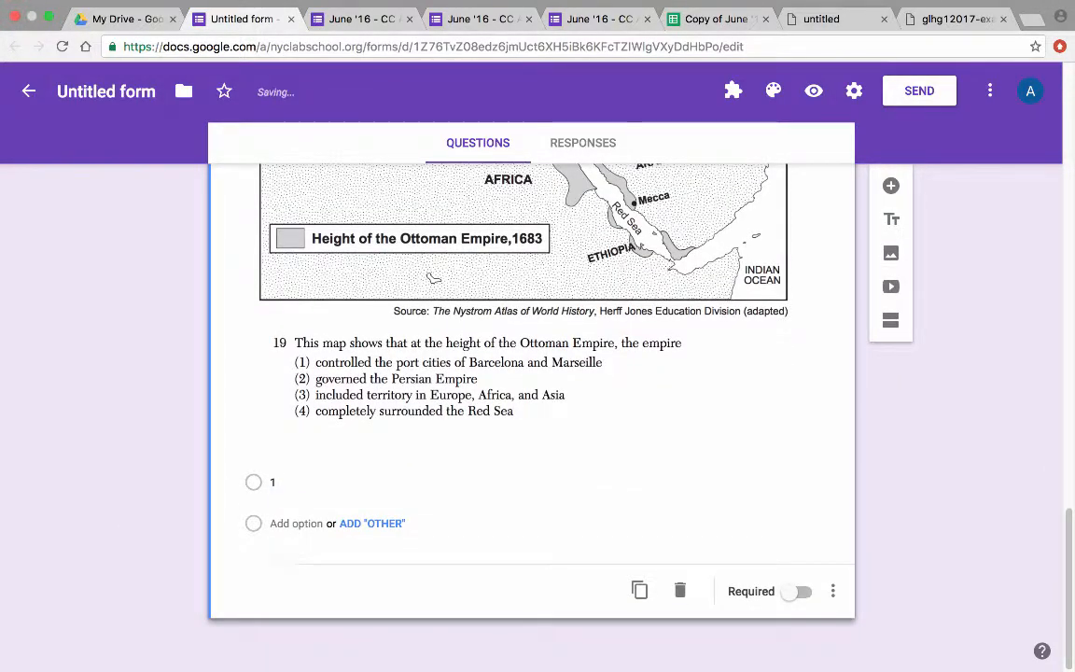
pyautogui.write('2')
pyautogui.press('Return')
pyautogui.write('3')
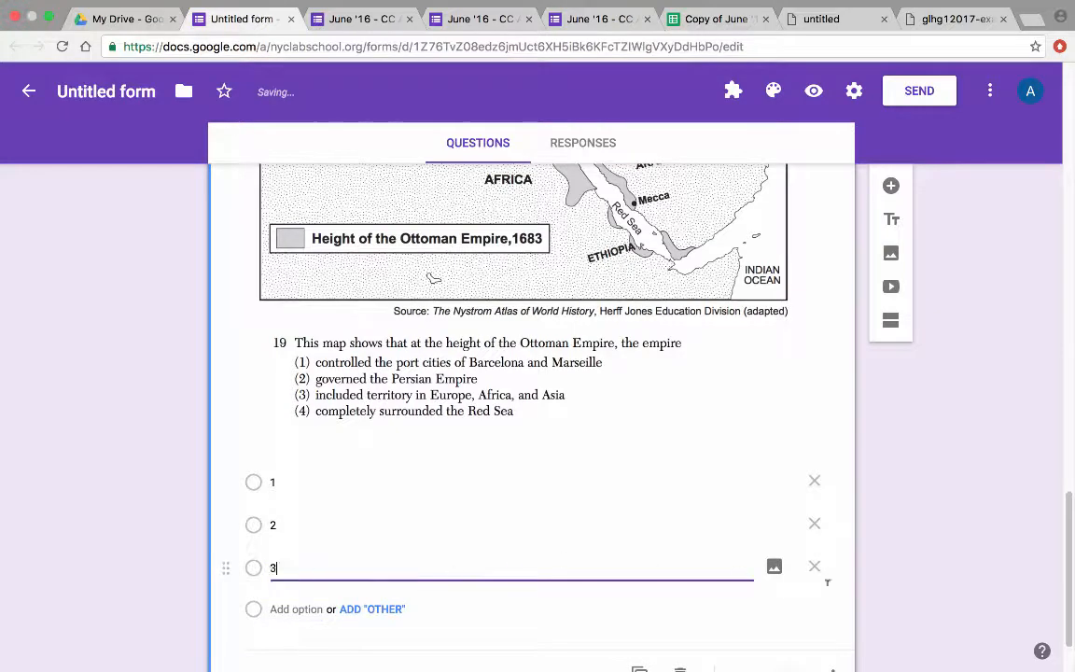
pyautogui.press('Return')
pyautogui.write('4')
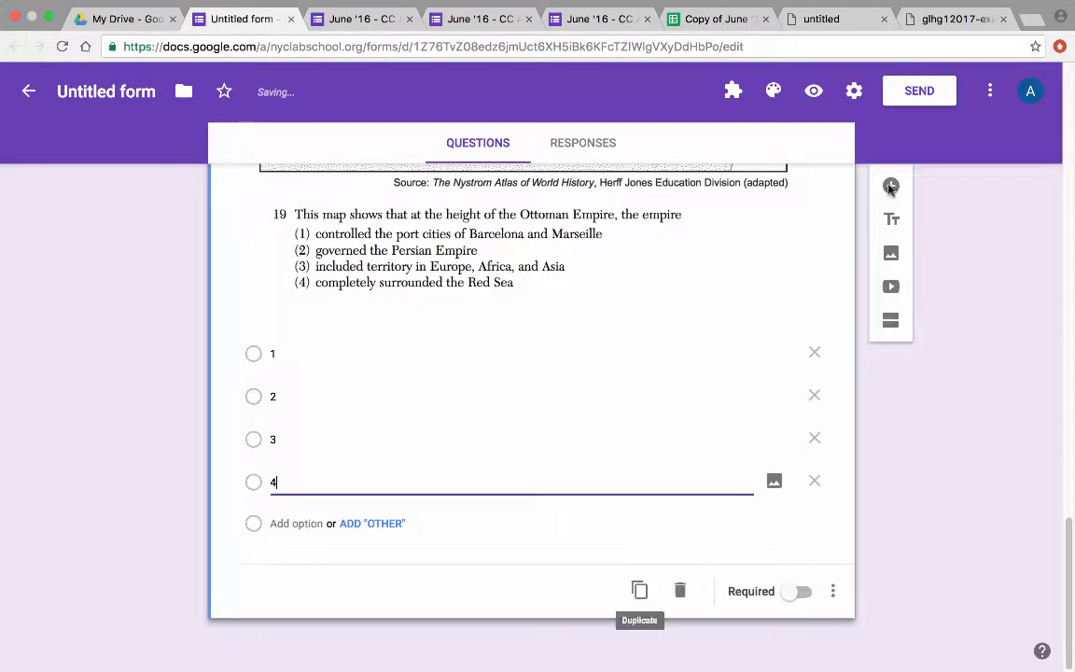
# Add a multiple choice question titled "#3" and insert the Desktop screenshot of the Parliamentary response question
pyautogui.click(891, 186)
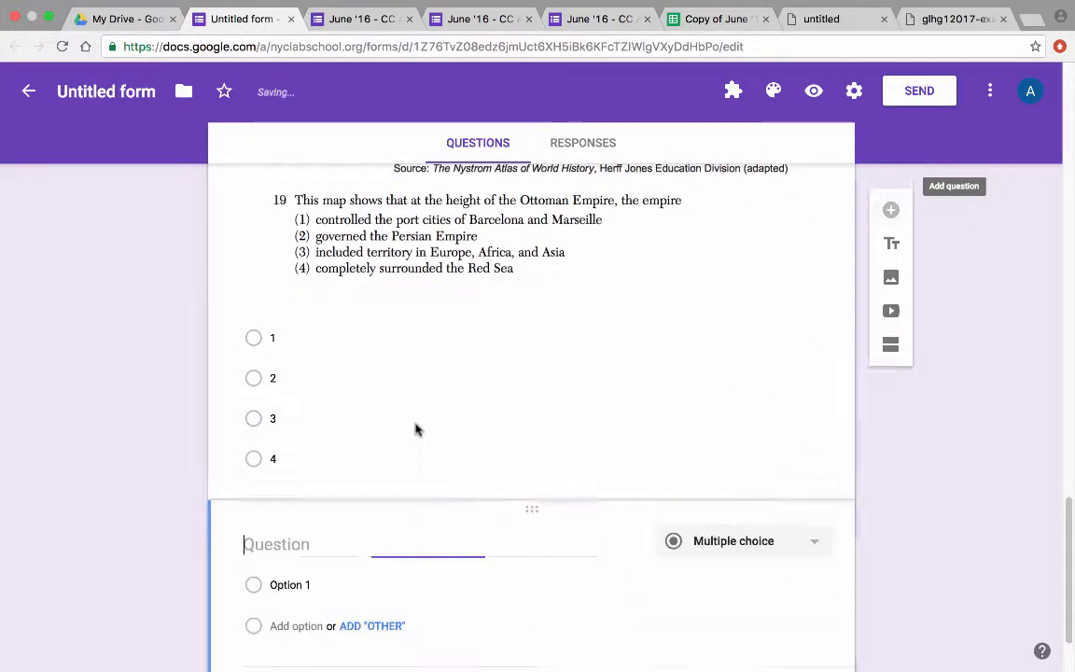
pyautogui.scroll(-2, 413, 429)
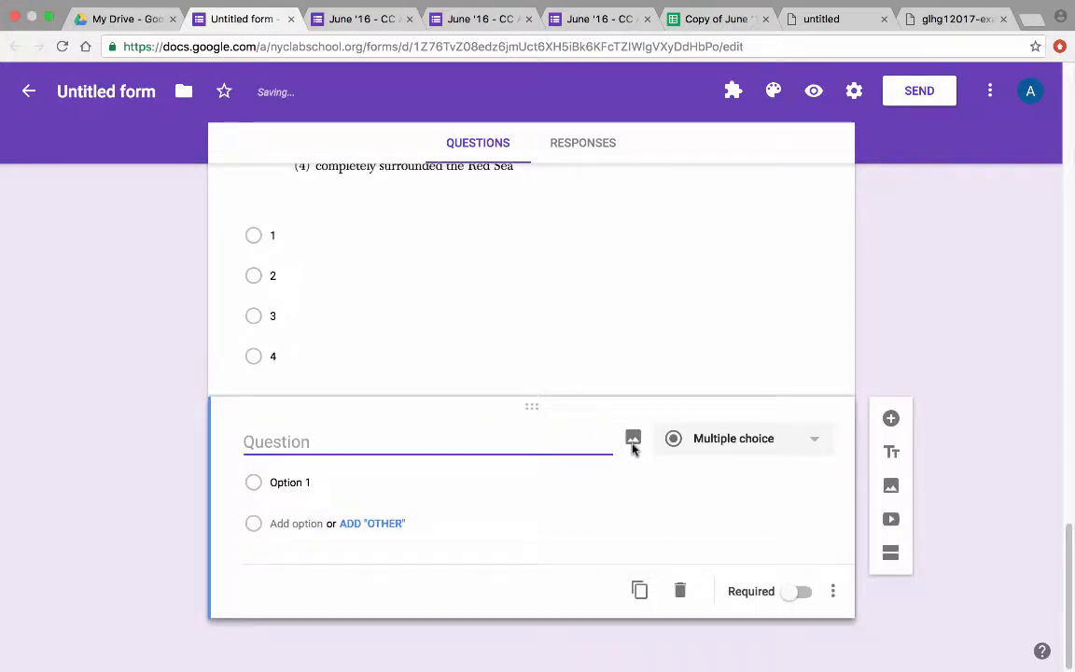
pyautogui.write('#3')
pyautogui.click(633, 437)
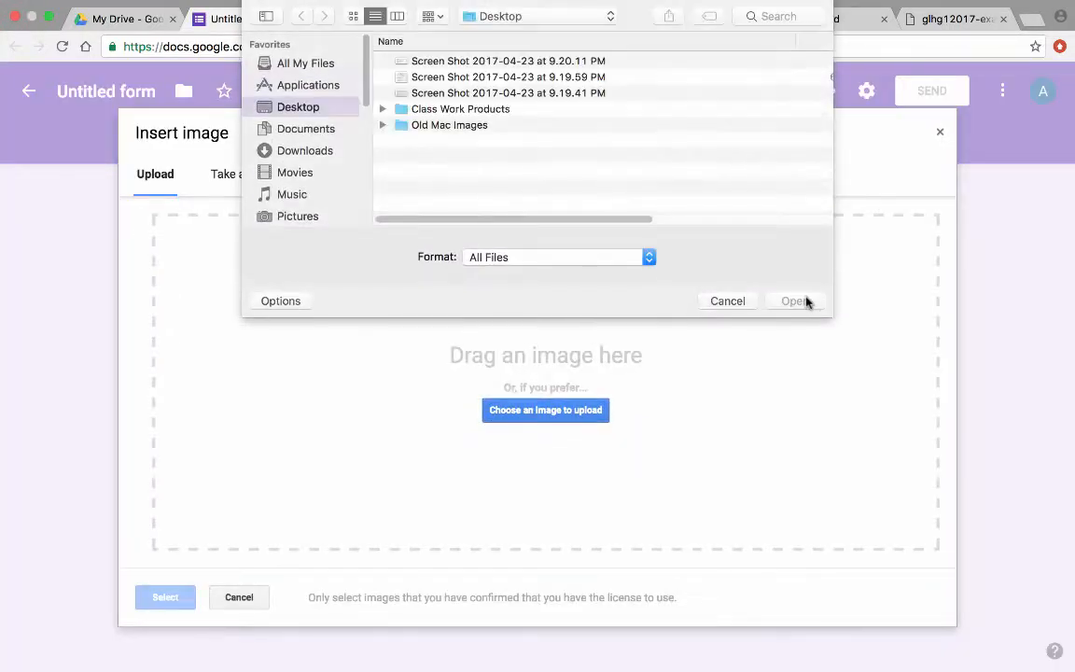
pyautogui.press('Down')
pyautogui.press('Return')
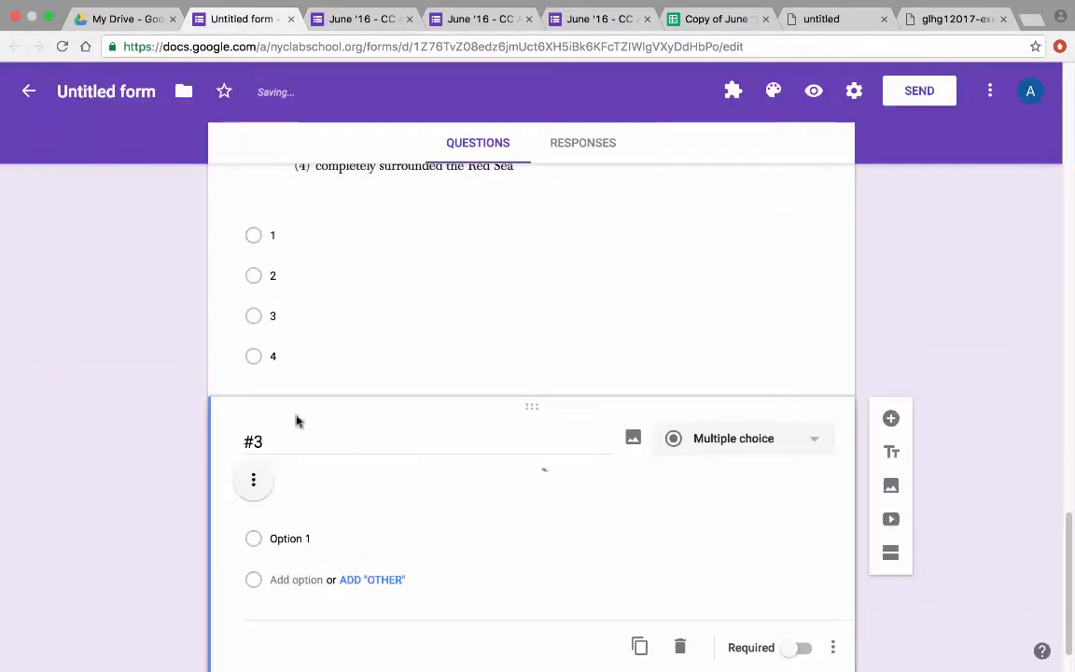
# Enter 1, 2, 3 and 4 as the answer options of question #3 below the Parliamentary response image
pyautogui.scroll(-1, 465, 364)
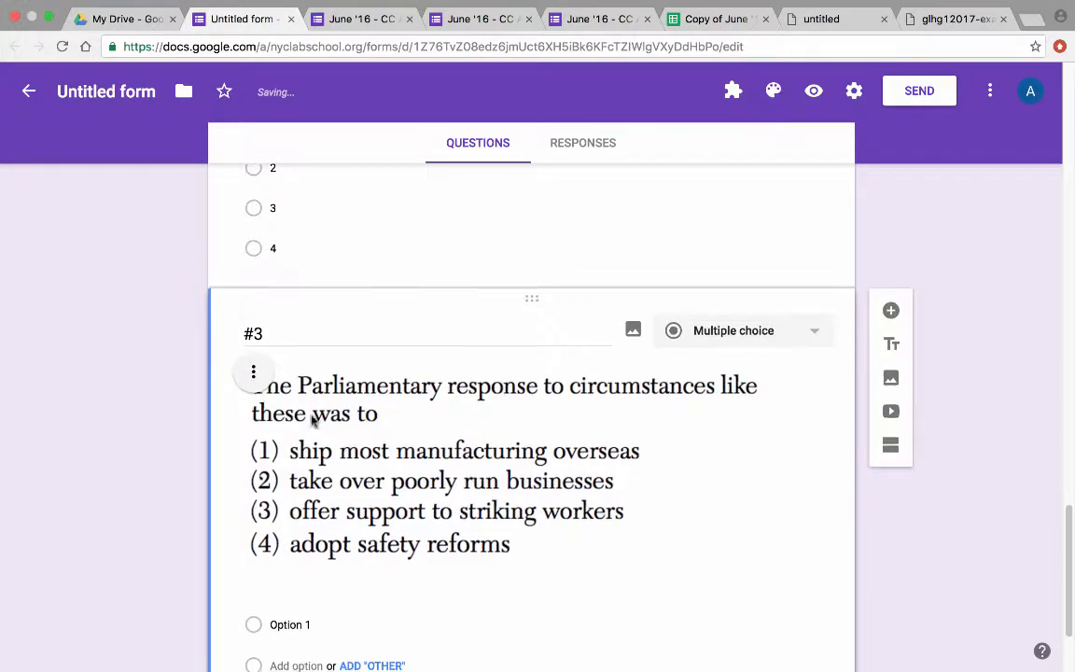
pyautogui.scroll(-1, 318, 597)
pyautogui.click(313, 595)
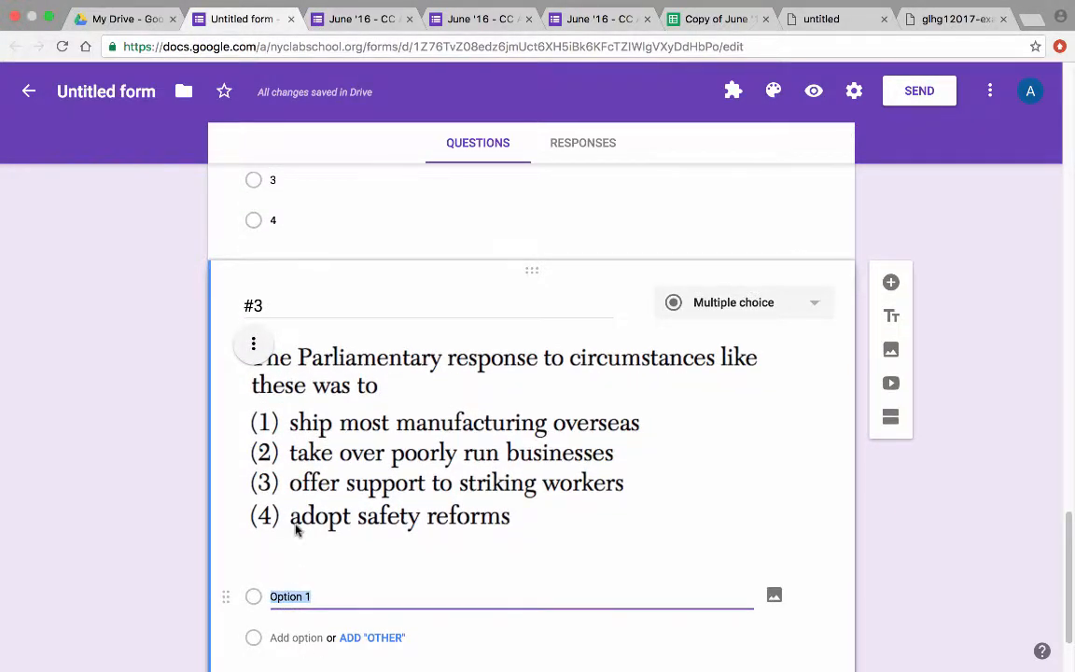
pyautogui.write('1')
pyautogui.scroll(-1, 293, 560)
pyautogui.click(296, 566)
pyautogui.write('2')
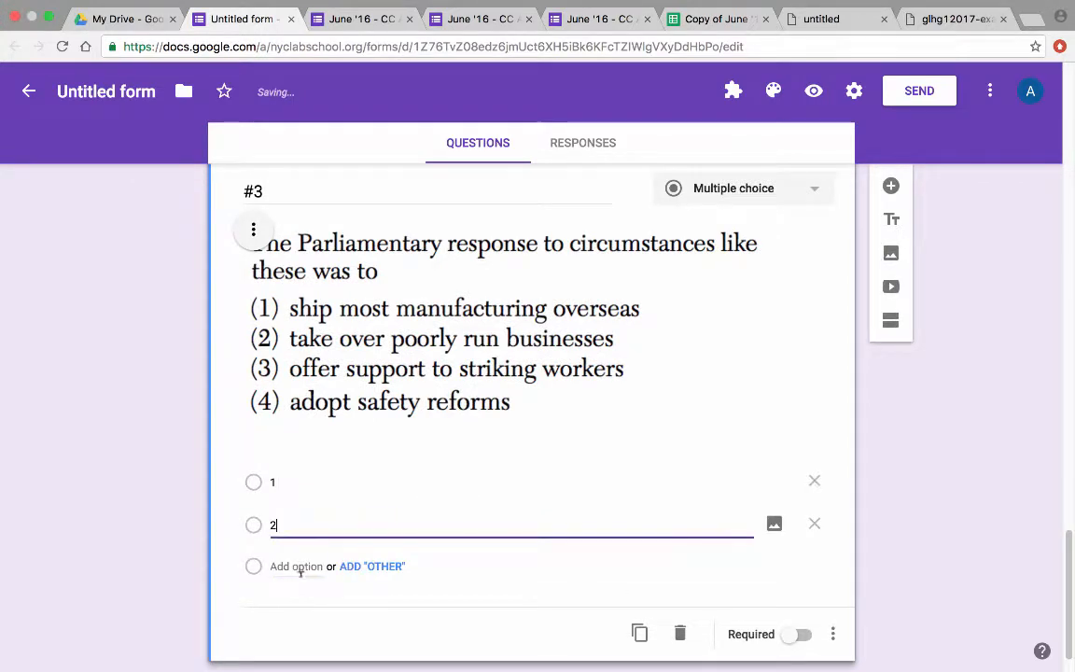
pyautogui.click(301, 569)
pyautogui.write('3')
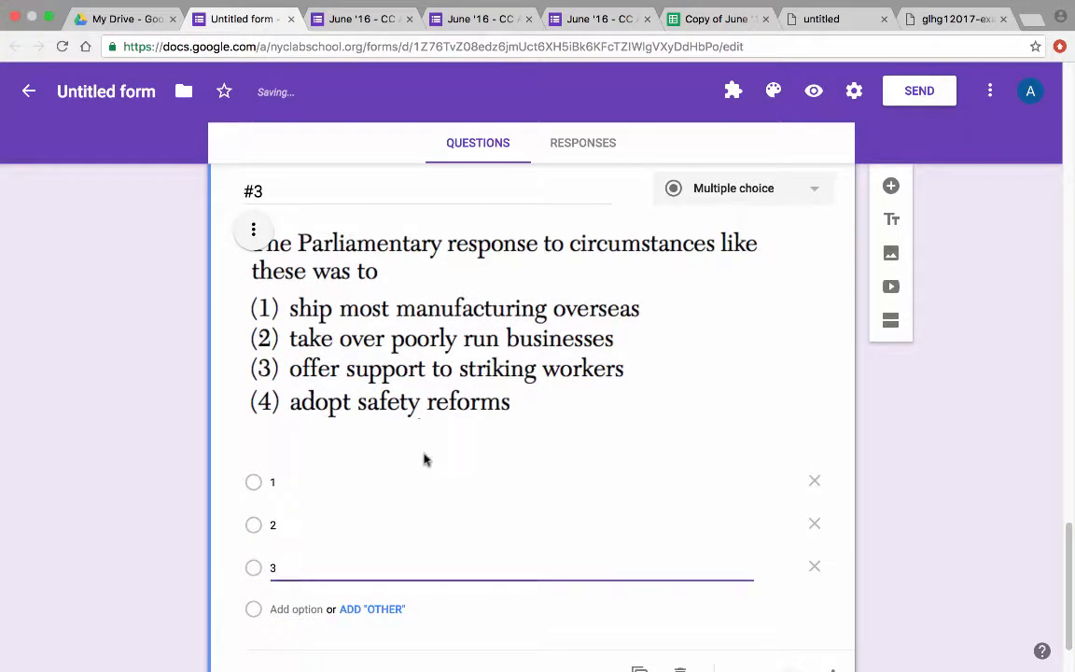
pyautogui.press('Return')
pyautogui.write('4')
pyautogui.scroll(-1, 938, 484)
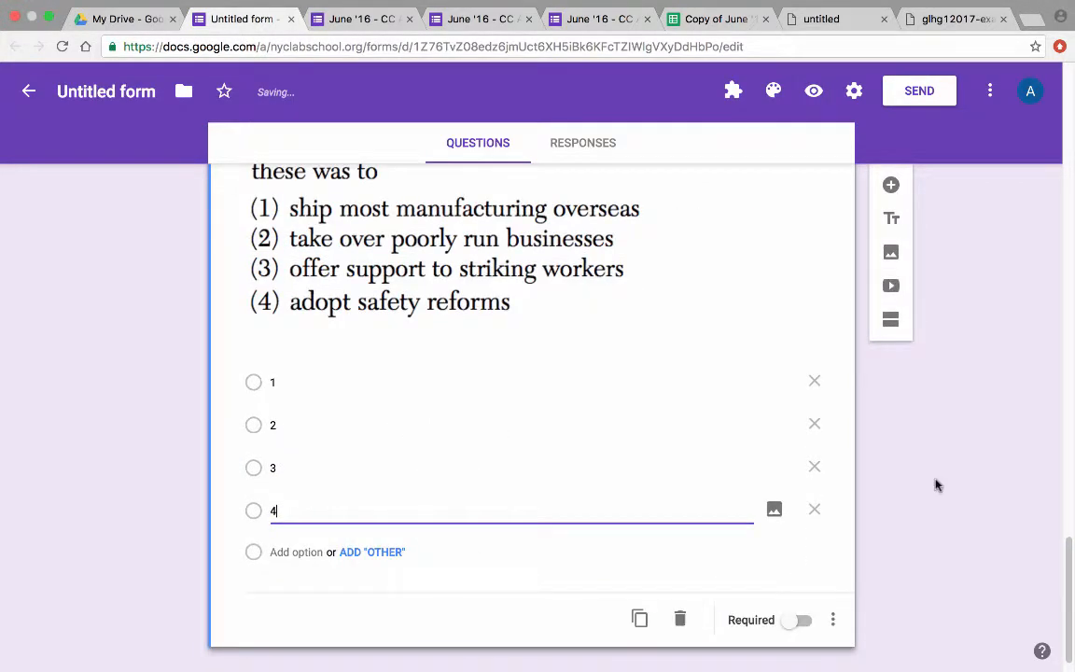
# Make the form a quiz with grades released immediately after each submission, and save the settings
pyautogui.scroll(4, 936, 484)
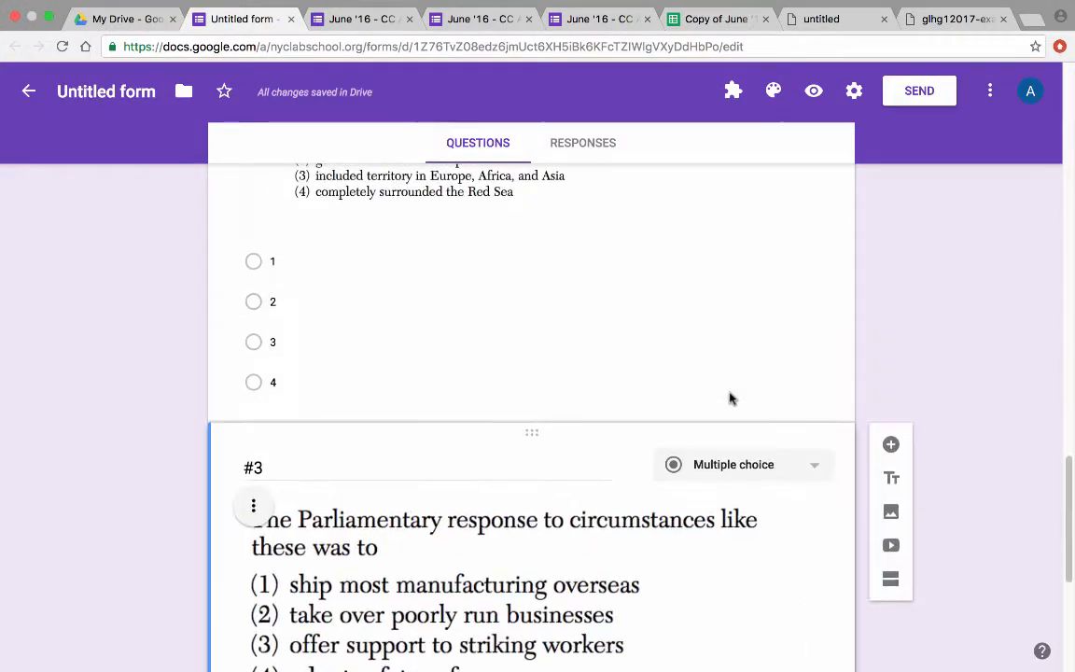
pyautogui.scroll(8, 330, 317)
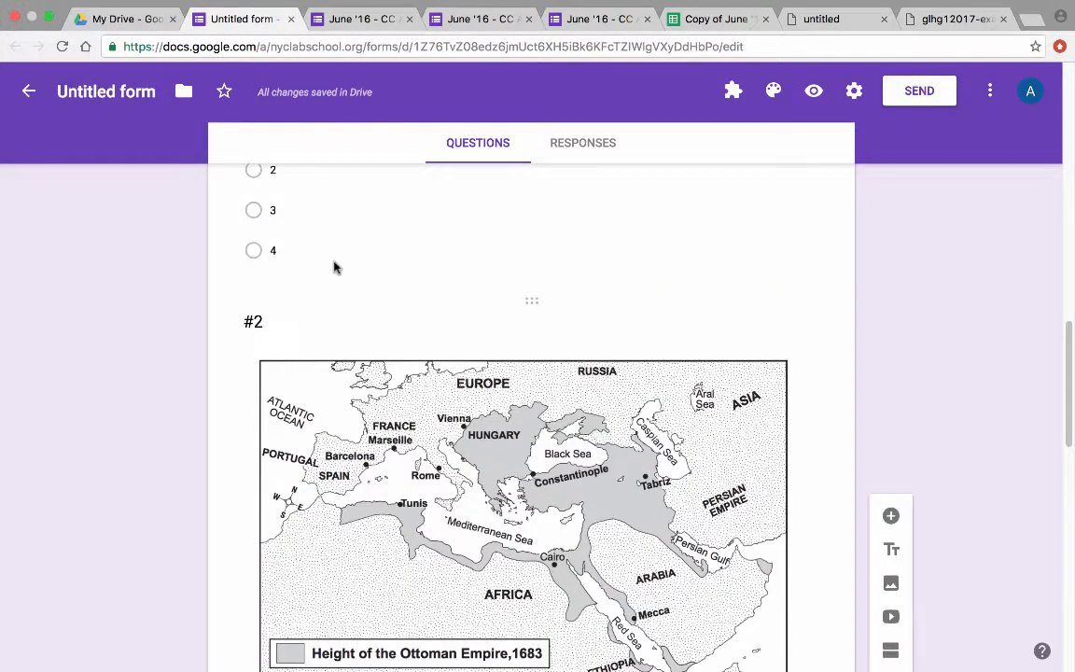
pyautogui.scroll(4, 333, 266)
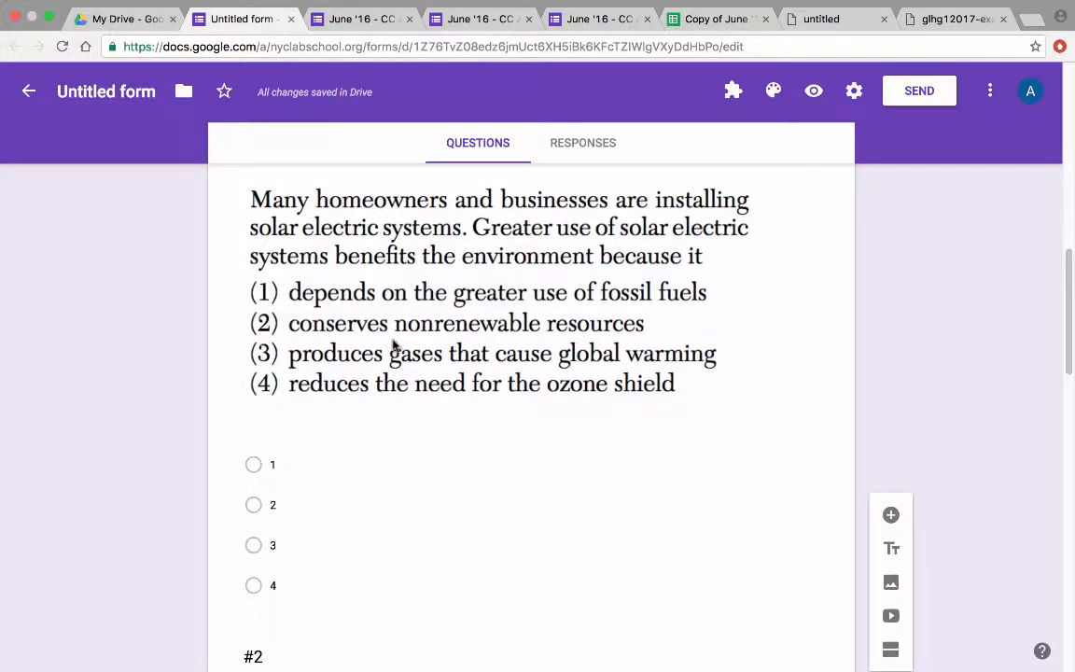
pyautogui.click(855, 92)
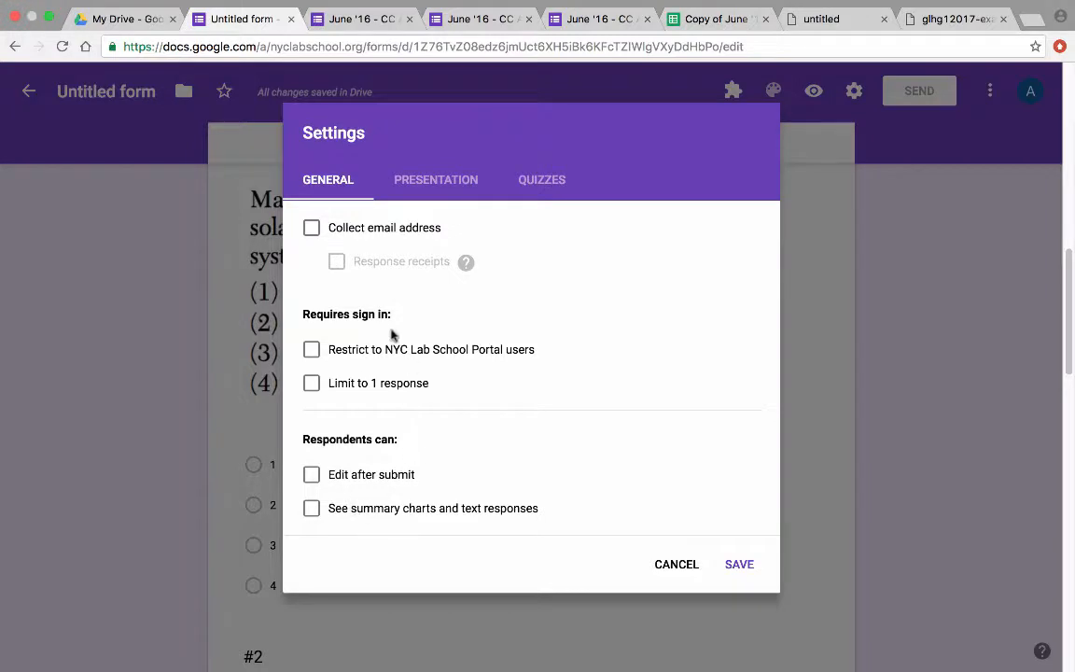
pyautogui.click(541, 179)
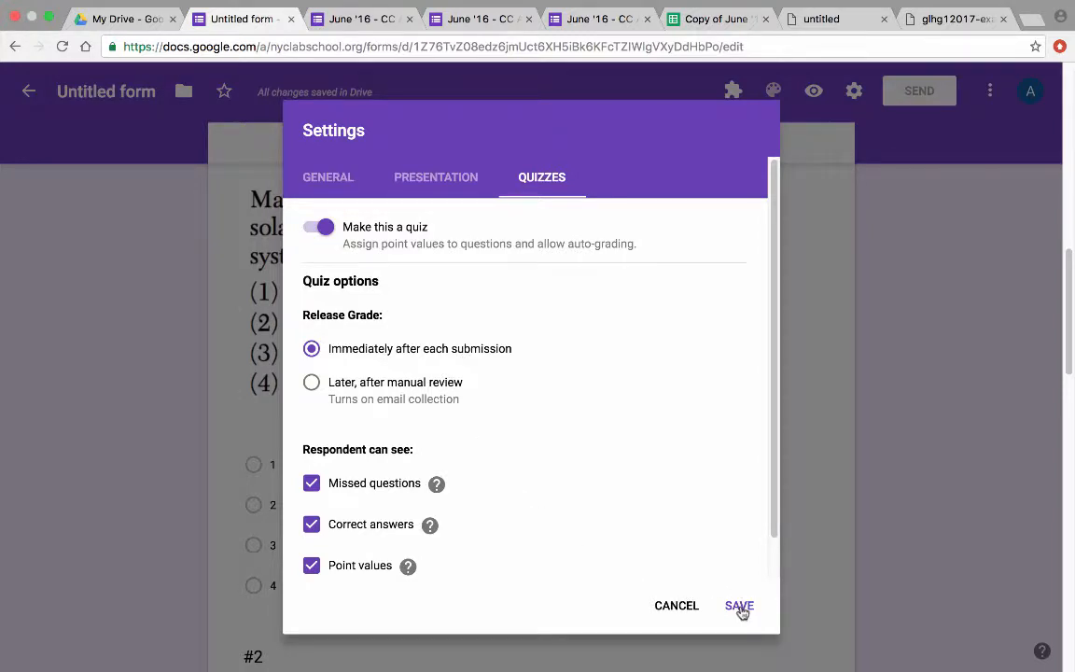
pyautogui.click(777, 579)
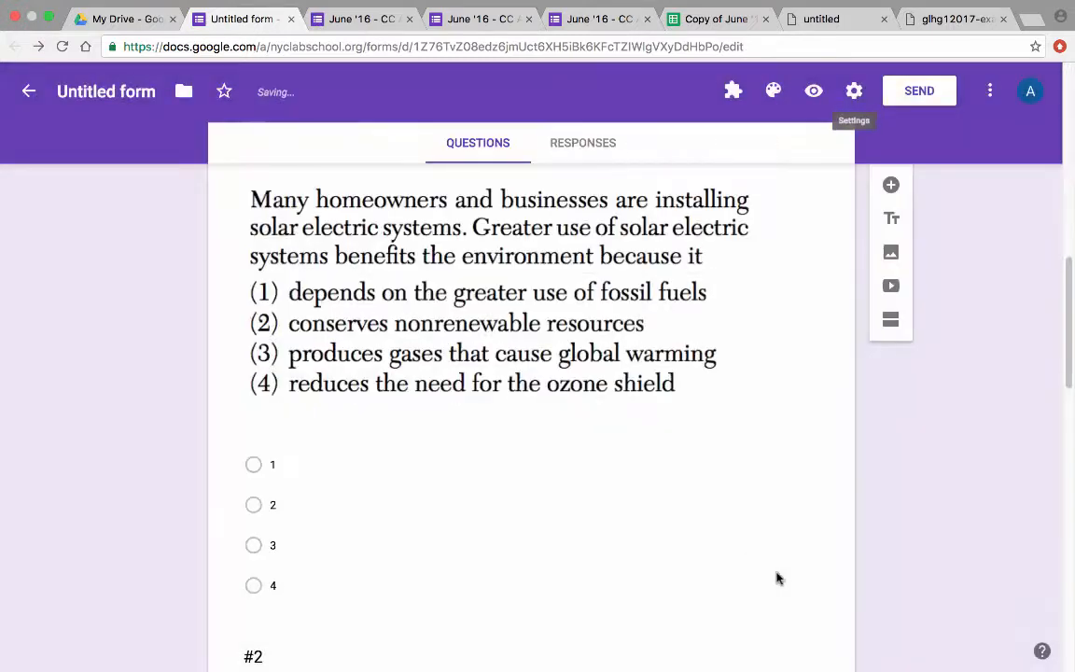
# Set the answer key of question #1 to 1 point with option 2 as the correct answer
pyautogui.scroll(5, 778, 579)
pyautogui.scroll(-5, 609, 315)
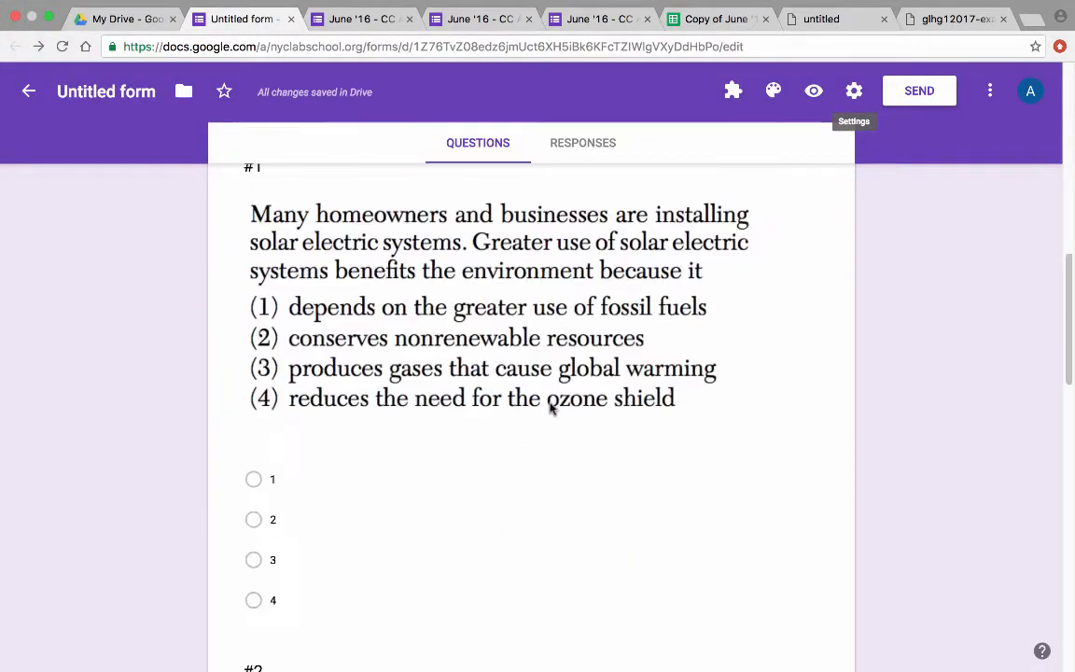
pyautogui.click(576, 480)
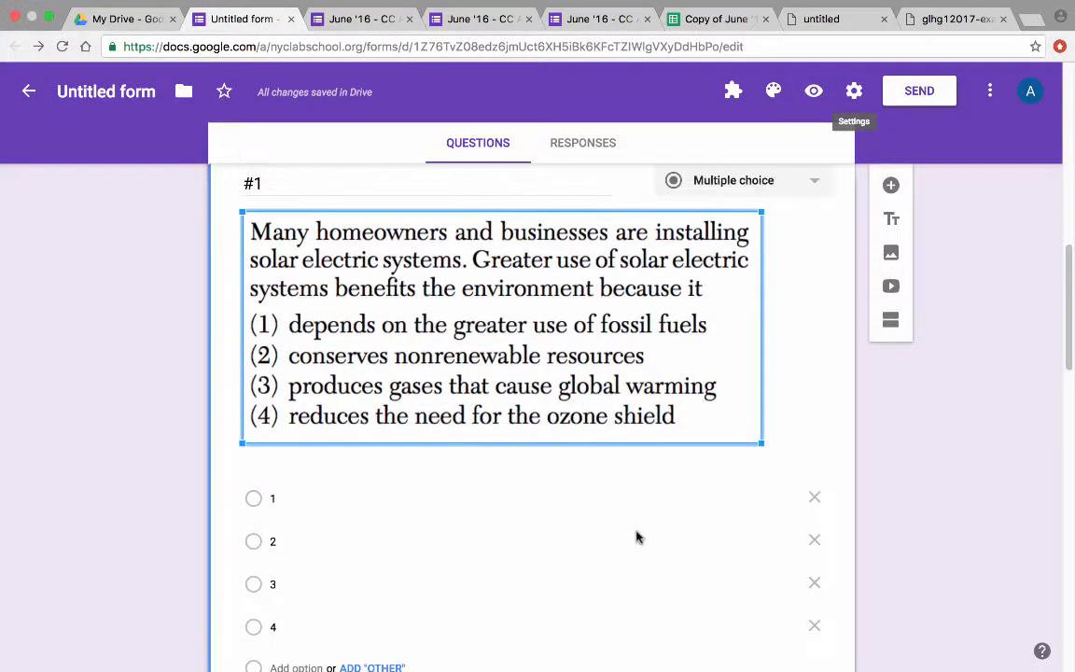
pyautogui.click(626, 540)
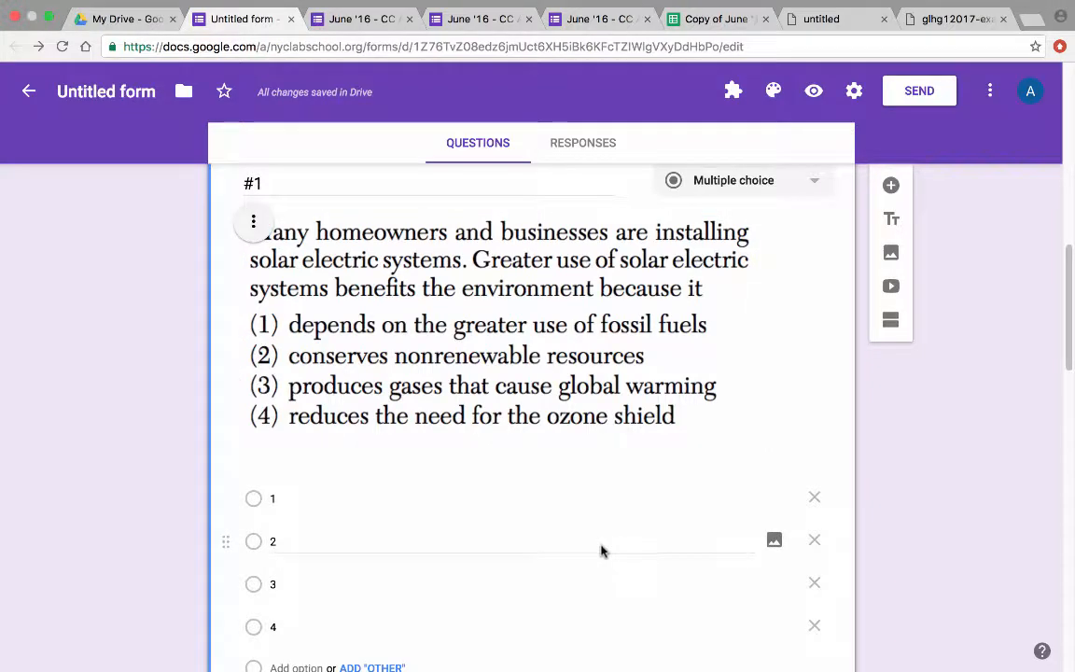
pyautogui.scroll(3, 600, 542)
pyautogui.scroll(-3, 590, 549)
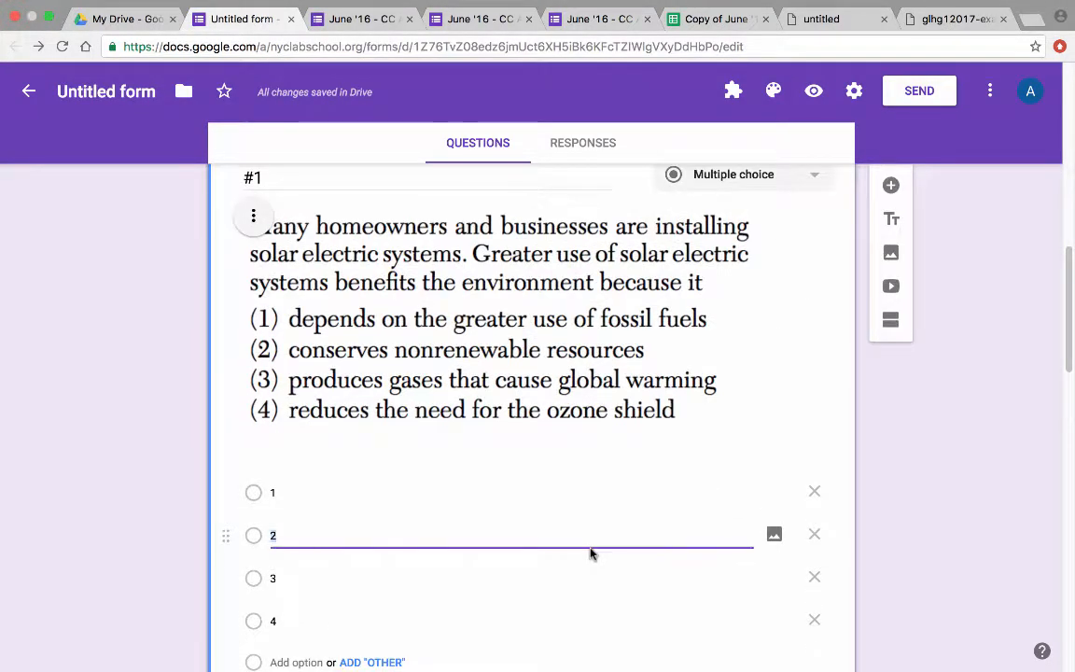
pyautogui.scroll(-3, 307, 550)
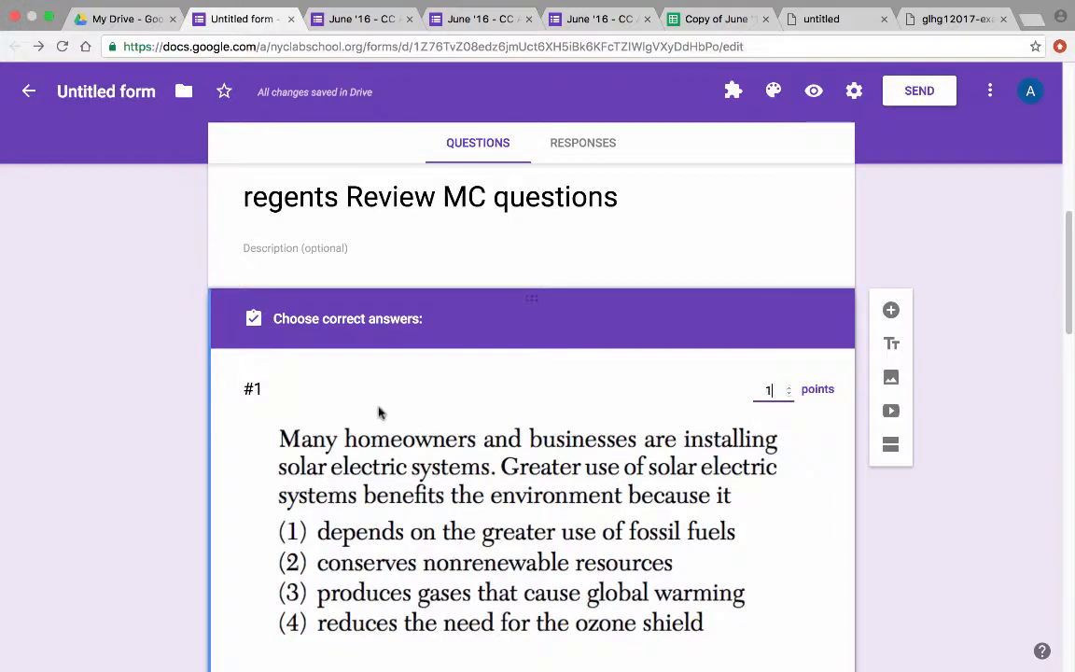
pyautogui.write('1')
pyautogui.scroll(-6, 377, 407)
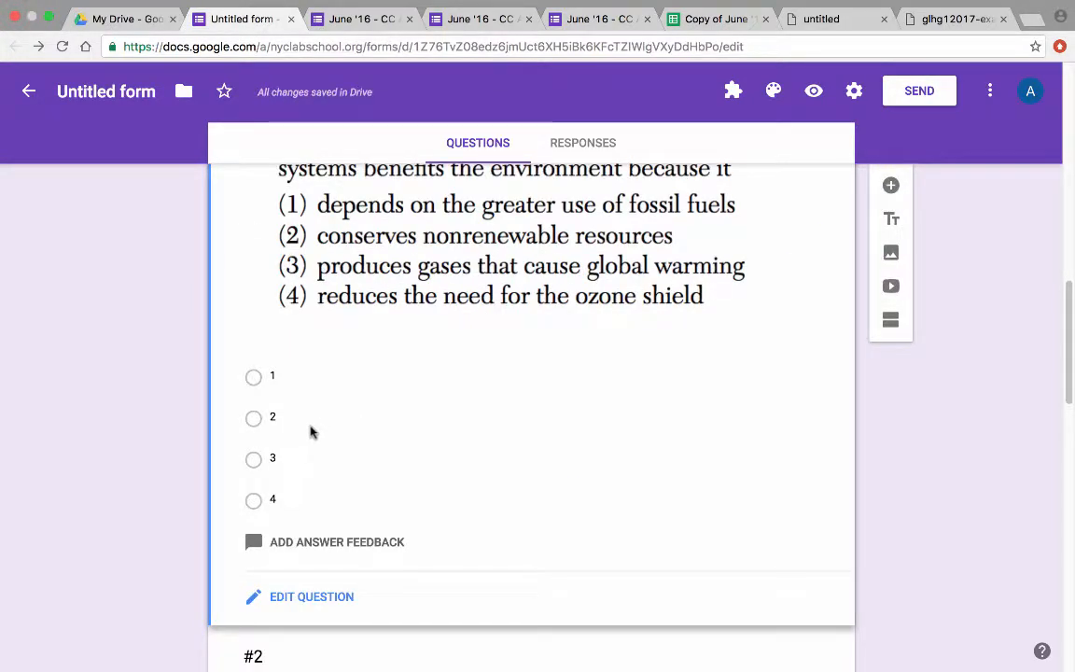
pyautogui.click(338, 422)
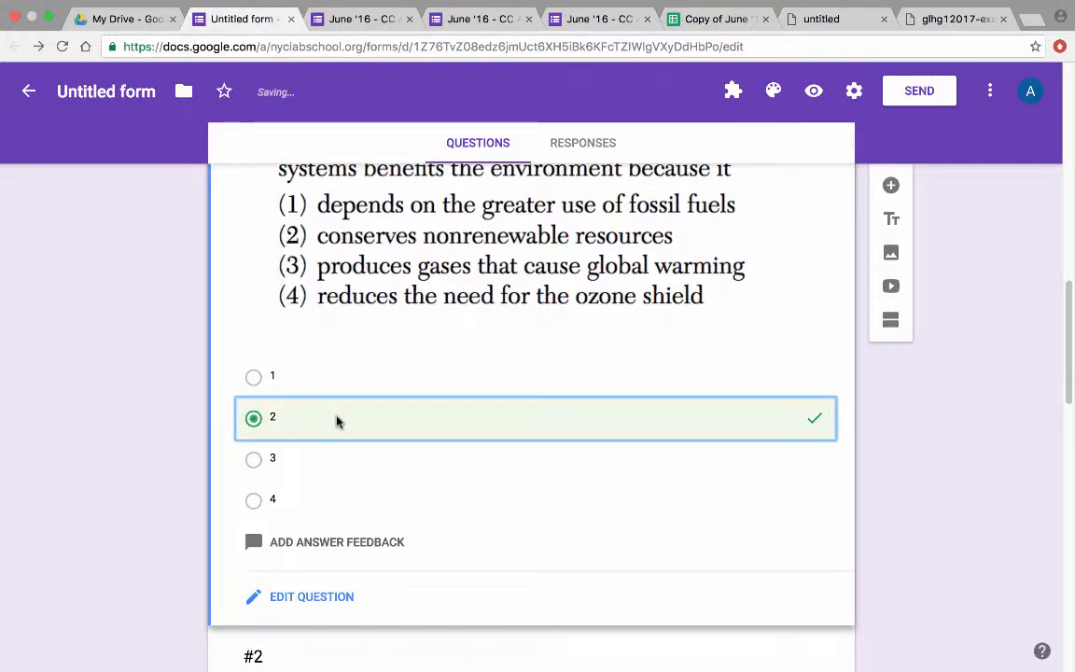
# Set the answer key of question #2, the Ottoman Empire map, to 1 point with option 3 as the correct answer
pyautogui.scroll(-6, 337, 422)
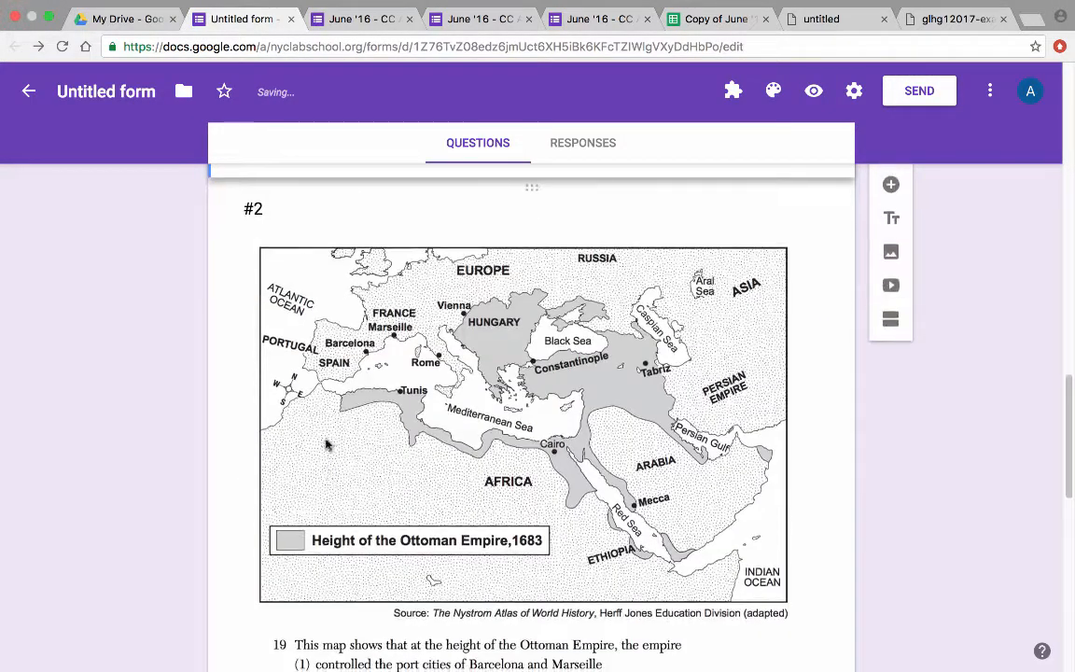
pyautogui.scroll(-5, 329, 297)
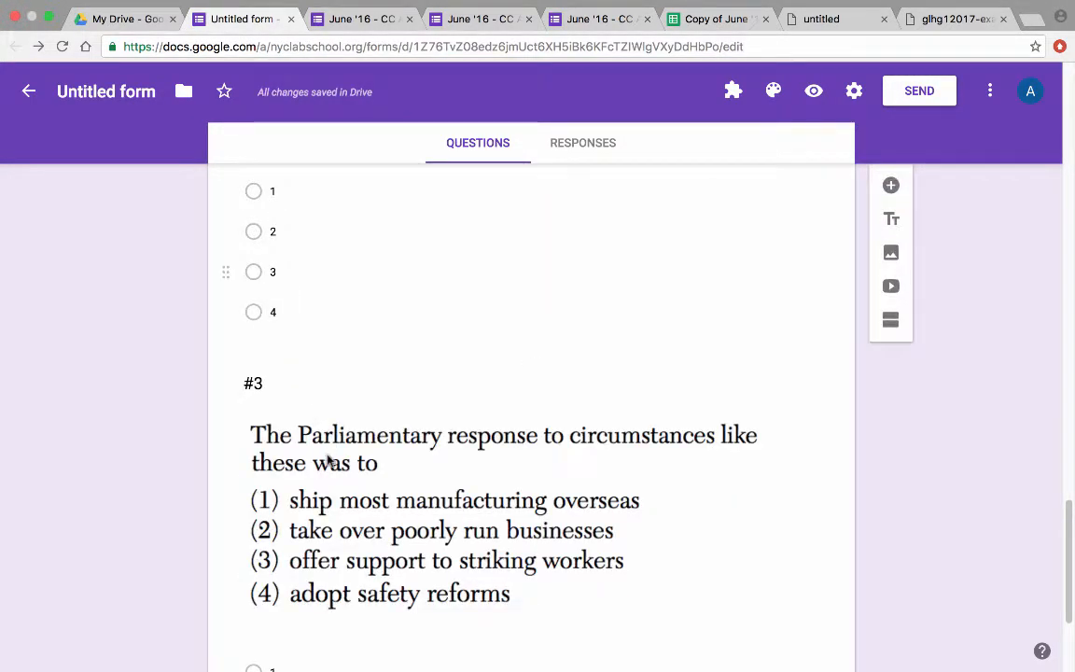
pyautogui.scroll(8, 328, 460)
pyautogui.click(328, 460)
pyautogui.click(335, 506)
pyautogui.scroll(-4, 337, 512)
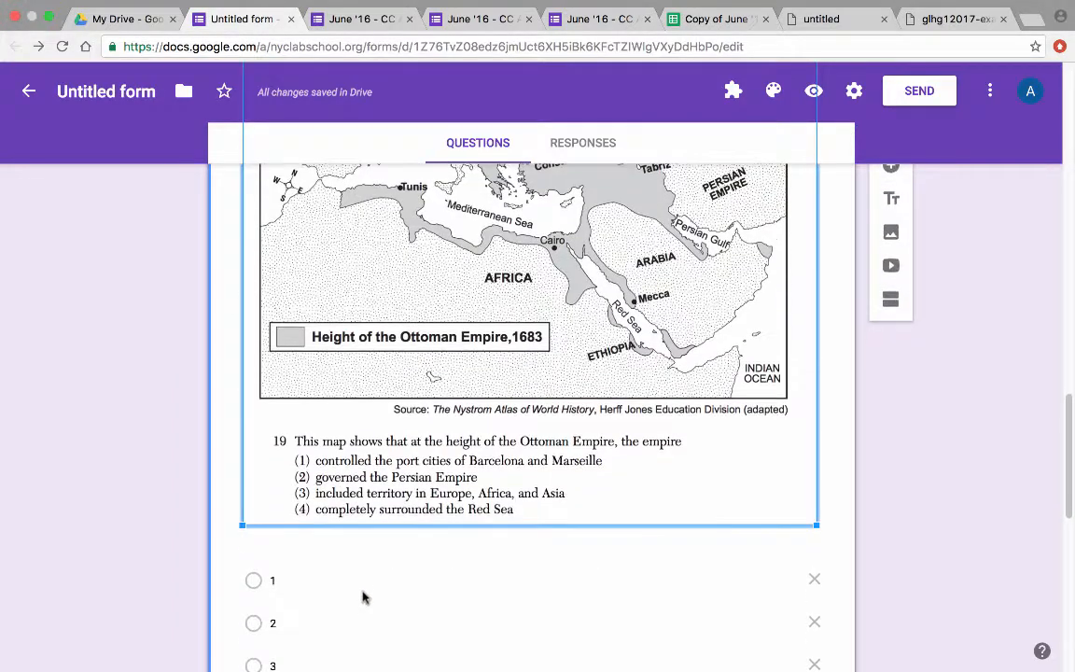
pyautogui.scroll(-2, 364, 597)
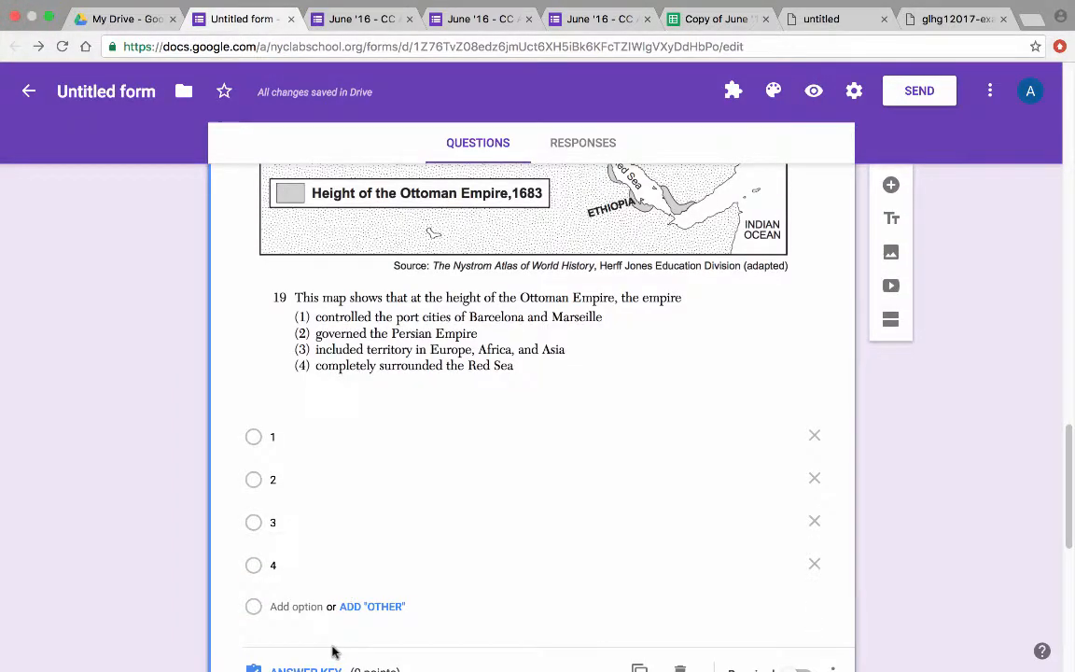
pyautogui.scroll(-1, 333, 651)
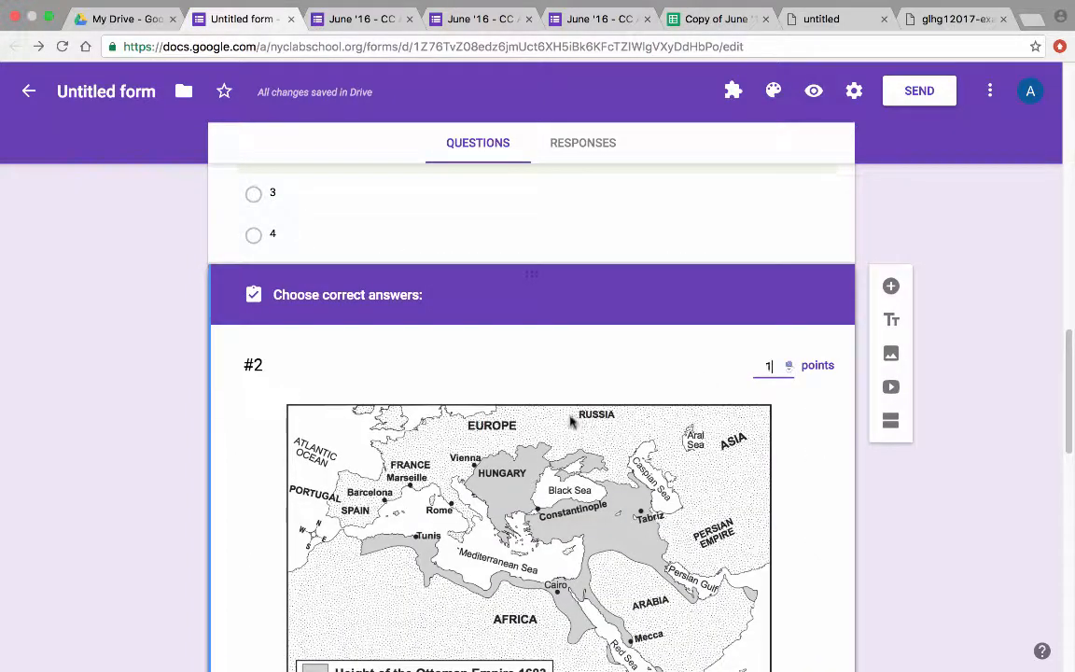
pyautogui.scroll(-7, 433, 406)
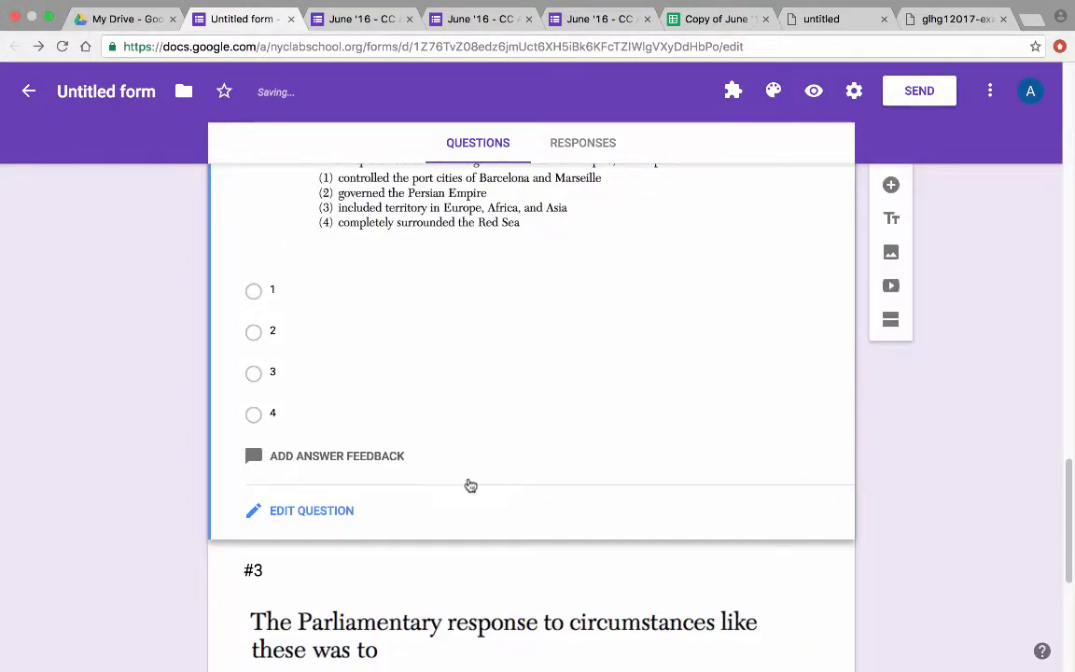
pyautogui.scroll(1, 457, 471)
pyautogui.scroll(2, 449, 464)
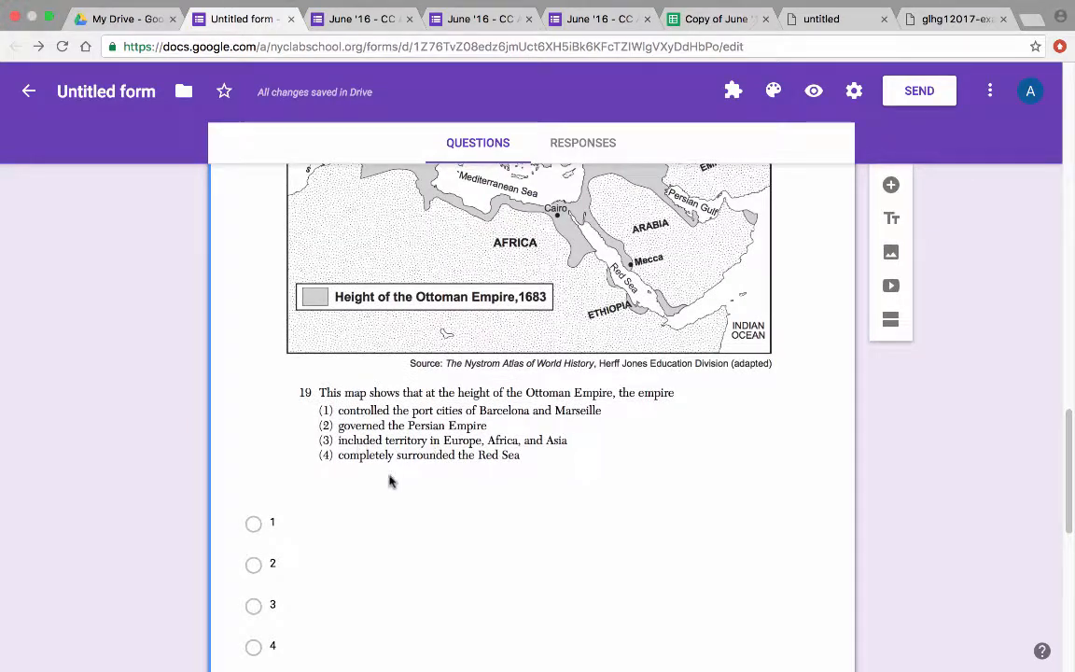
pyautogui.scroll(-2, 326, 464)
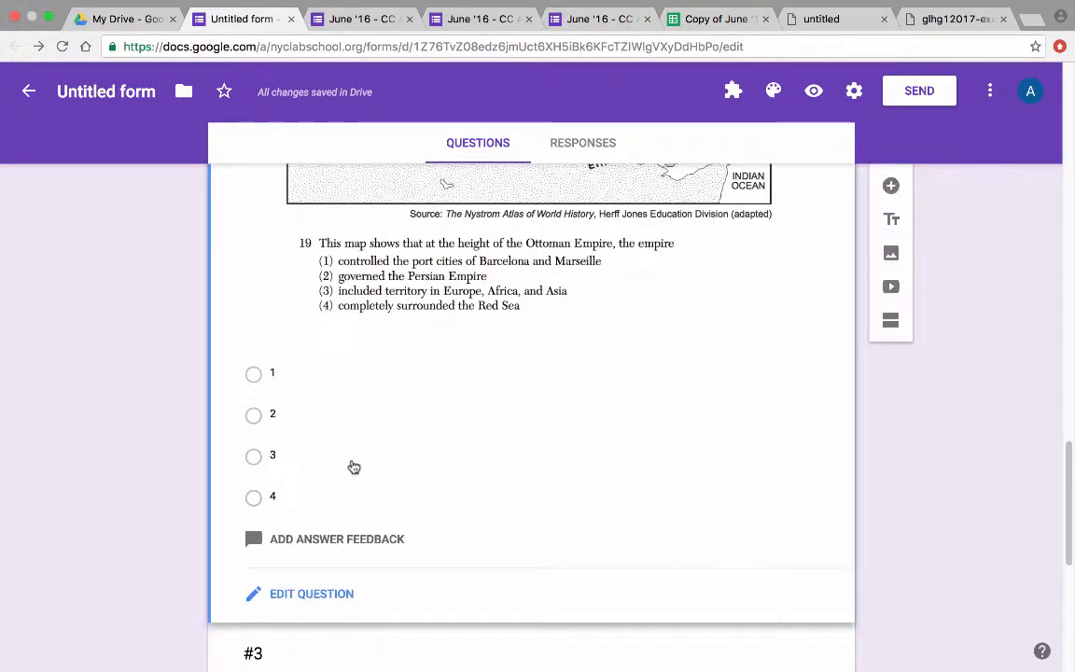
pyautogui.click(352, 464)
# Set the answer key of question #3, the Parliamentary response, to 1 point with option 4 as the correct answer
pyautogui.scroll(-5, 550, 427)
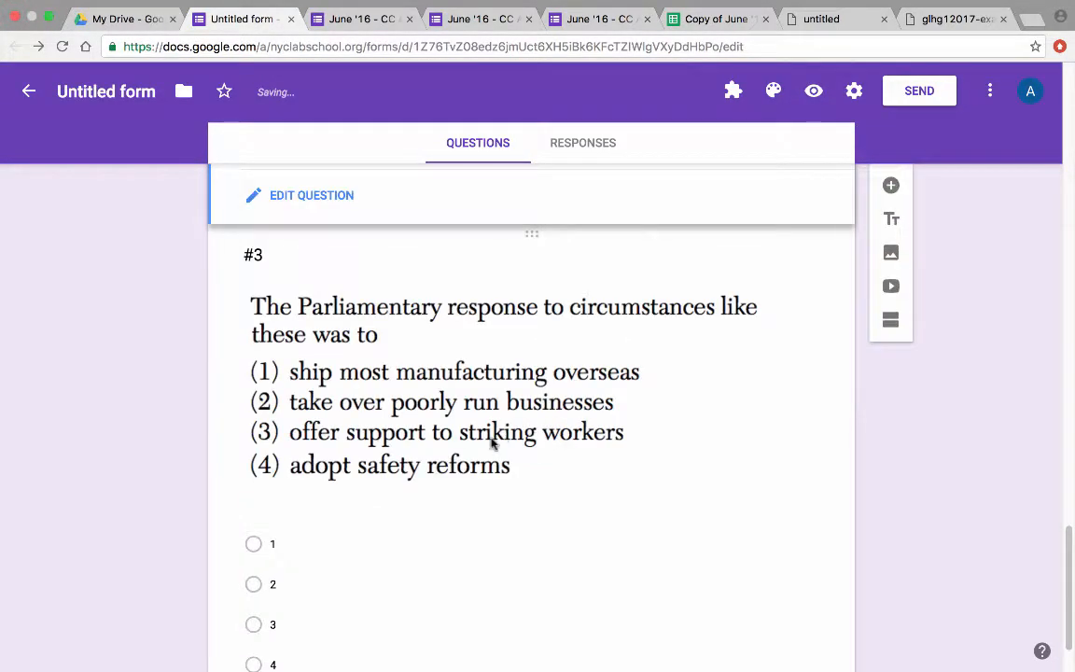
pyautogui.scroll(-1, 442, 473)
pyautogui.click(395, 592)
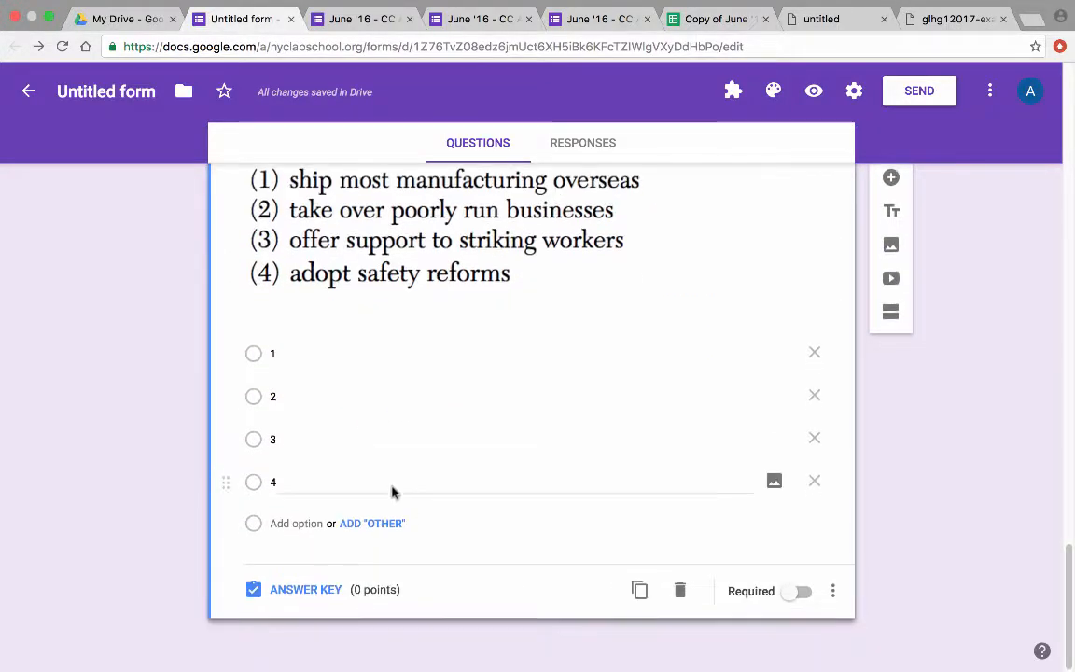
pyautogui.click(283, 588)
pyautogui.scroll(-3, 642, 490)
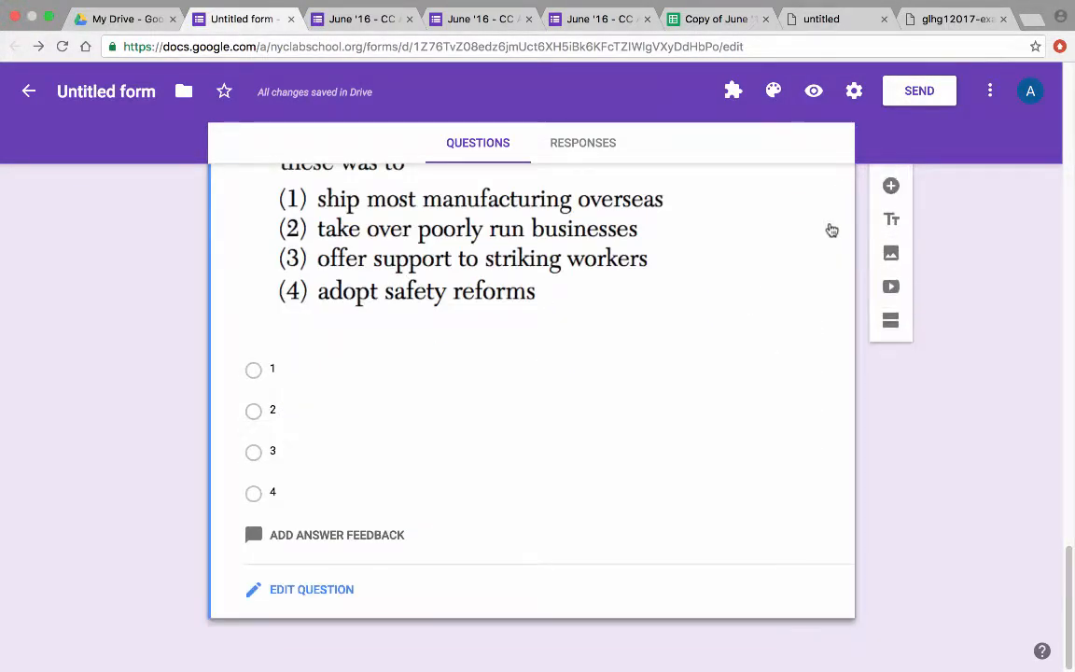
pyautogui.scroll(2, 560, 476)
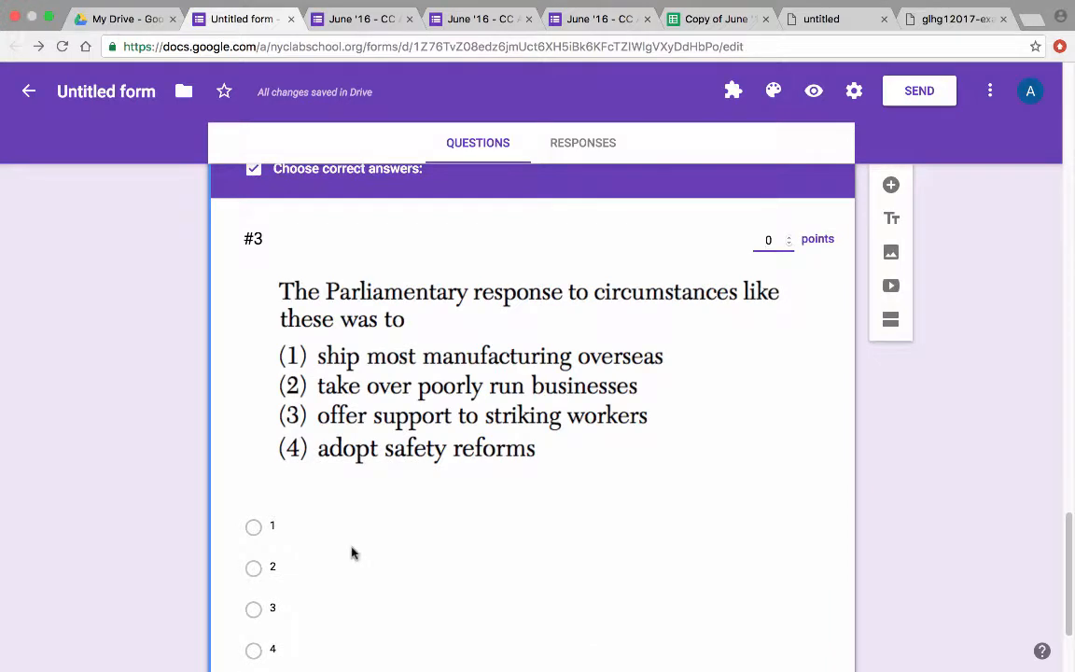
pyautogui.write('1')
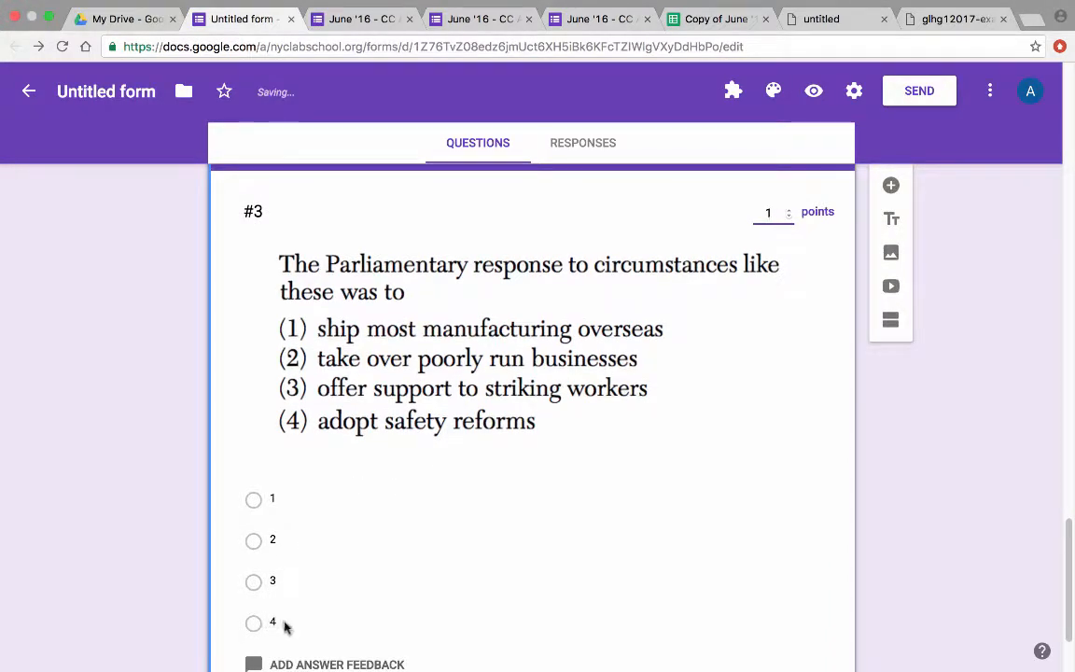
pyautogui.click(286, 627)
pyautogui.scroll(-2, 638, 534)
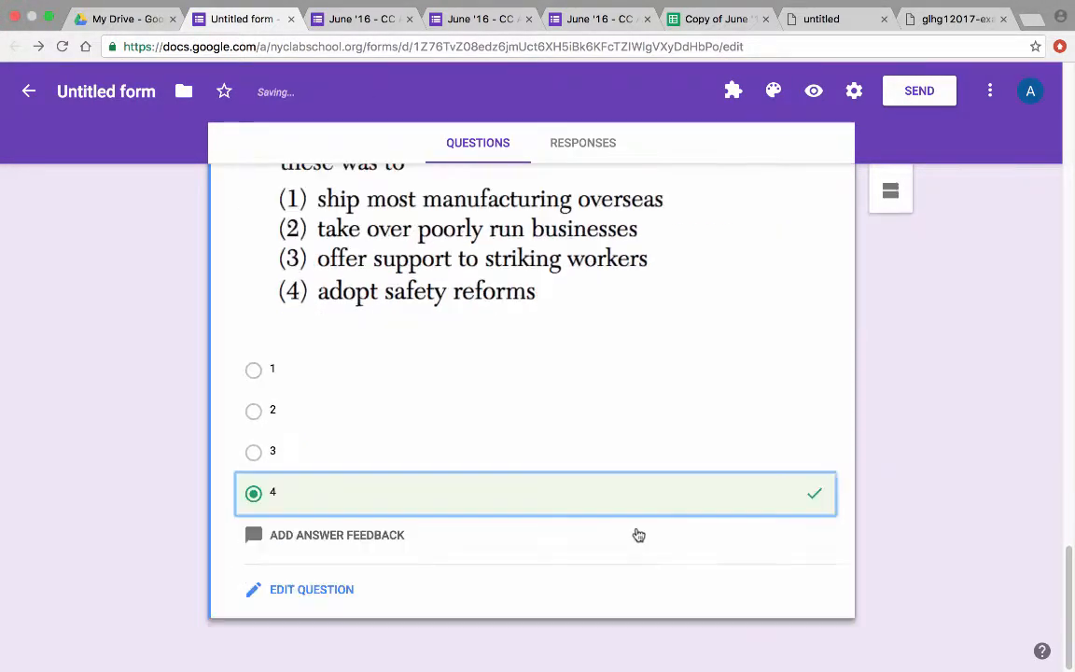
# Get the form's shareable link from the send options and open it in a new browser tab
pyautogui.scroll(20, 642, 524)
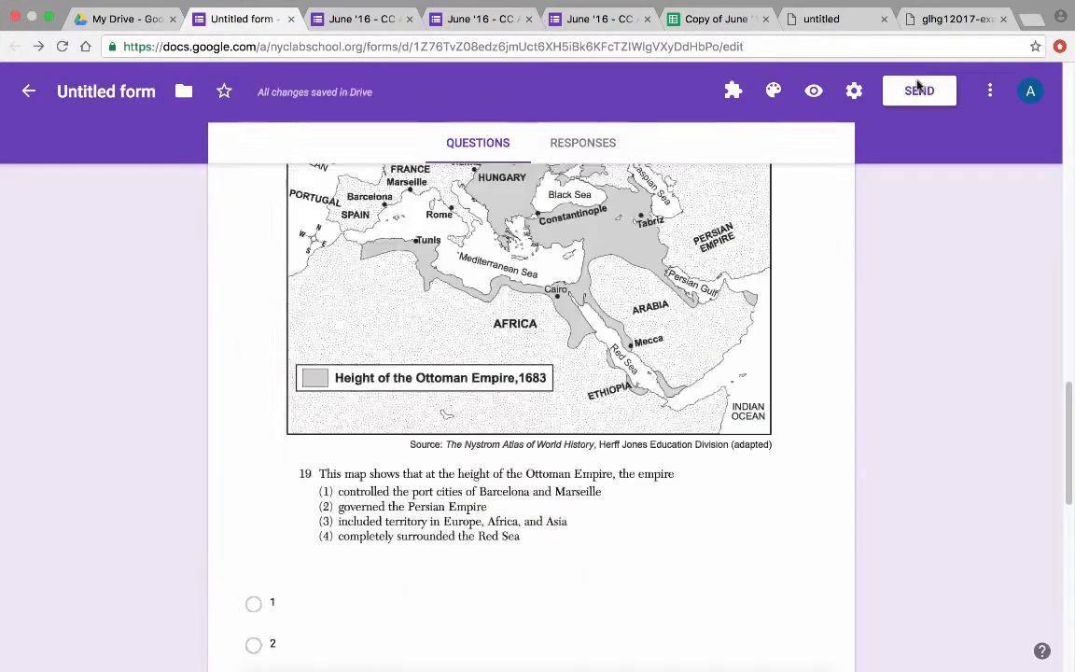
pyautogui.click(911, 93)
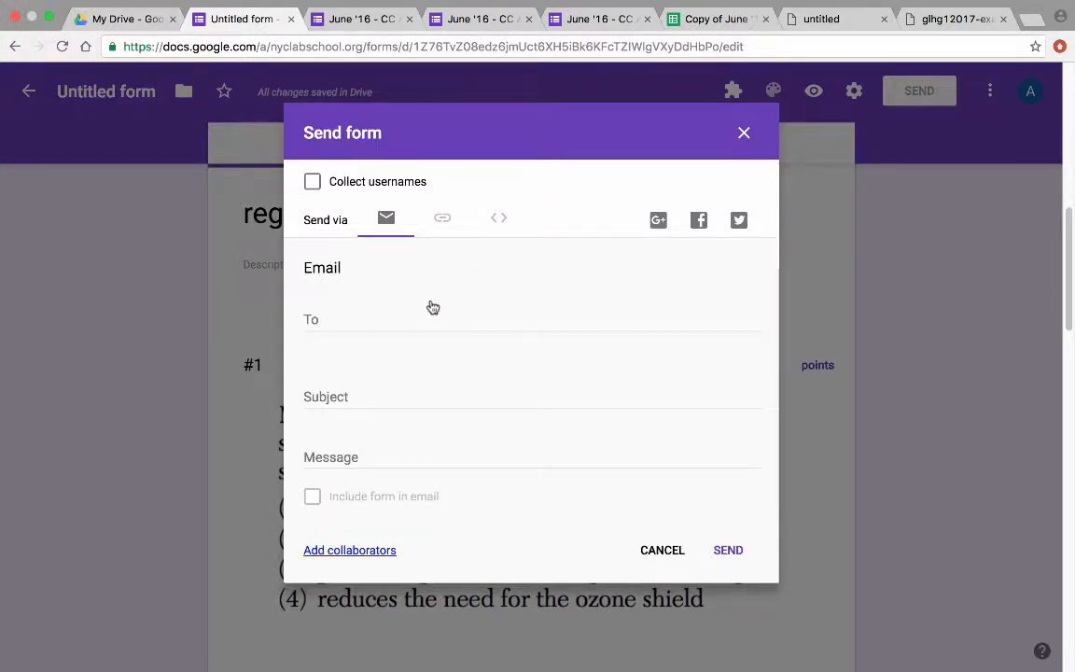
pyautogui.click(442, 218)
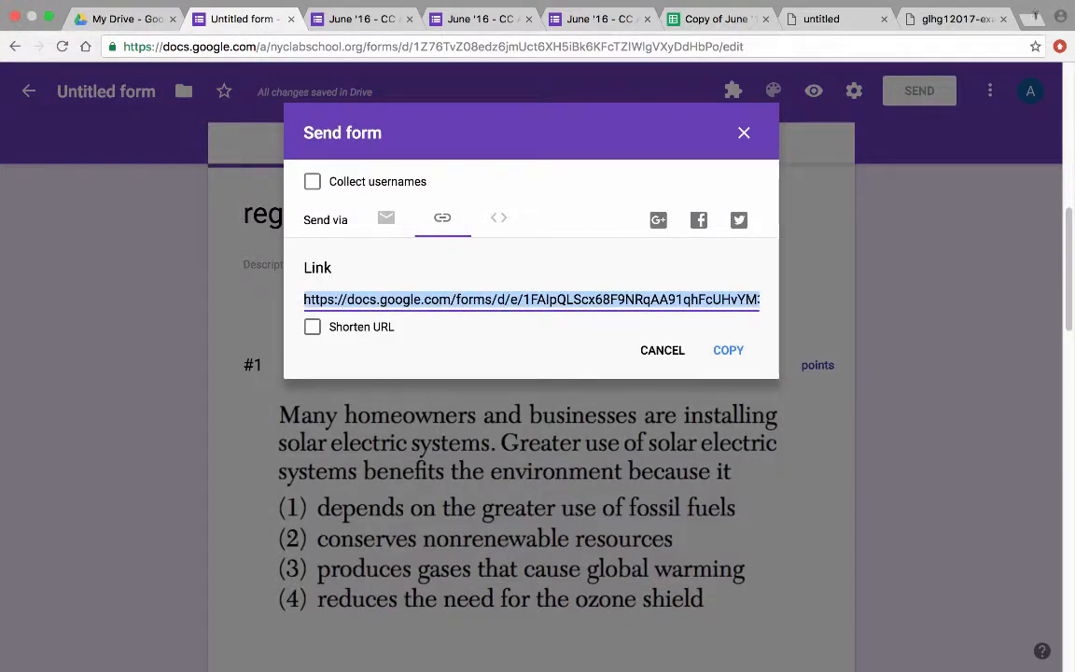
pyautogui.press('super+t')
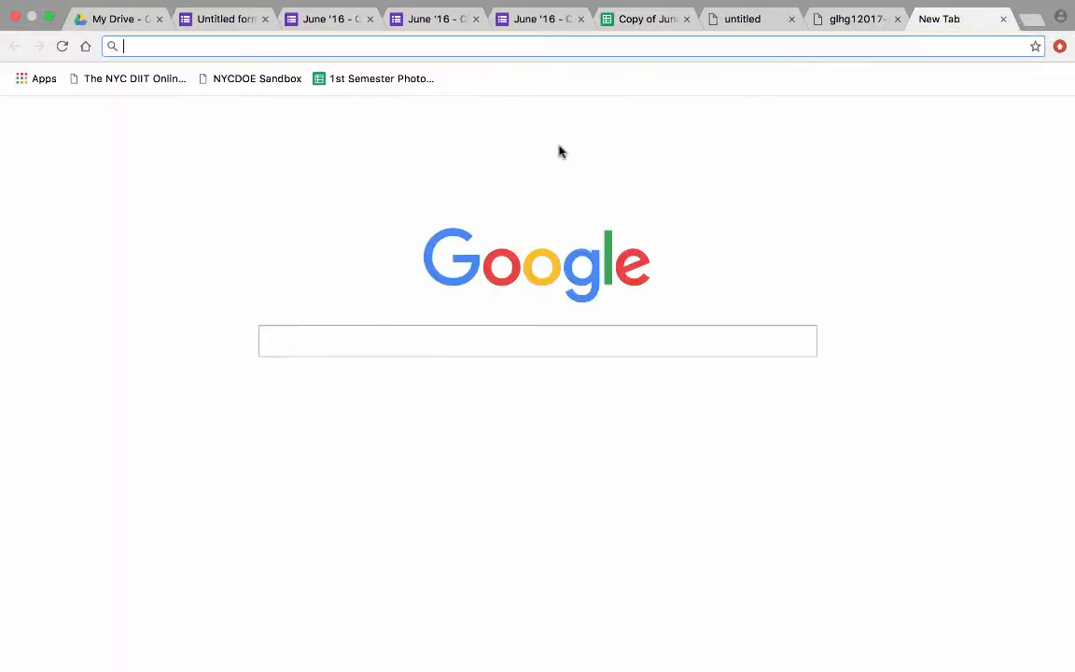
pyautogui.write('https://docs.google.com/forms/d/e/1FAIpQLScx68F9NRqAA91qhFcUHvYM3OuX3Q19lgitsBjH5_mM2NZgw/viewform?usp=sf_link')
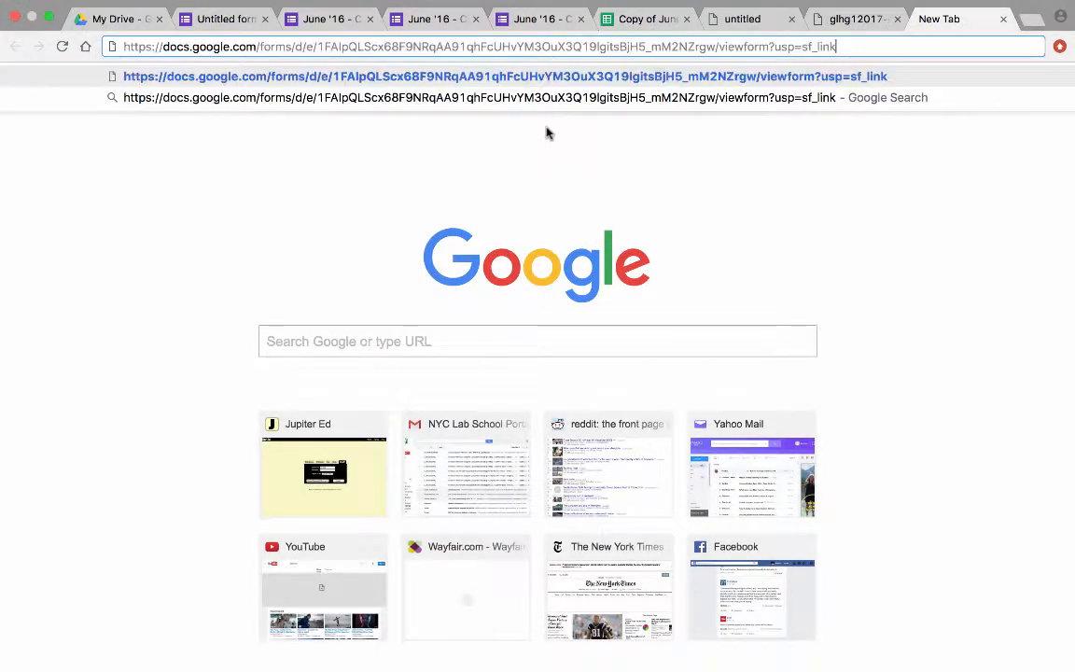
pyautogui.press('Return')
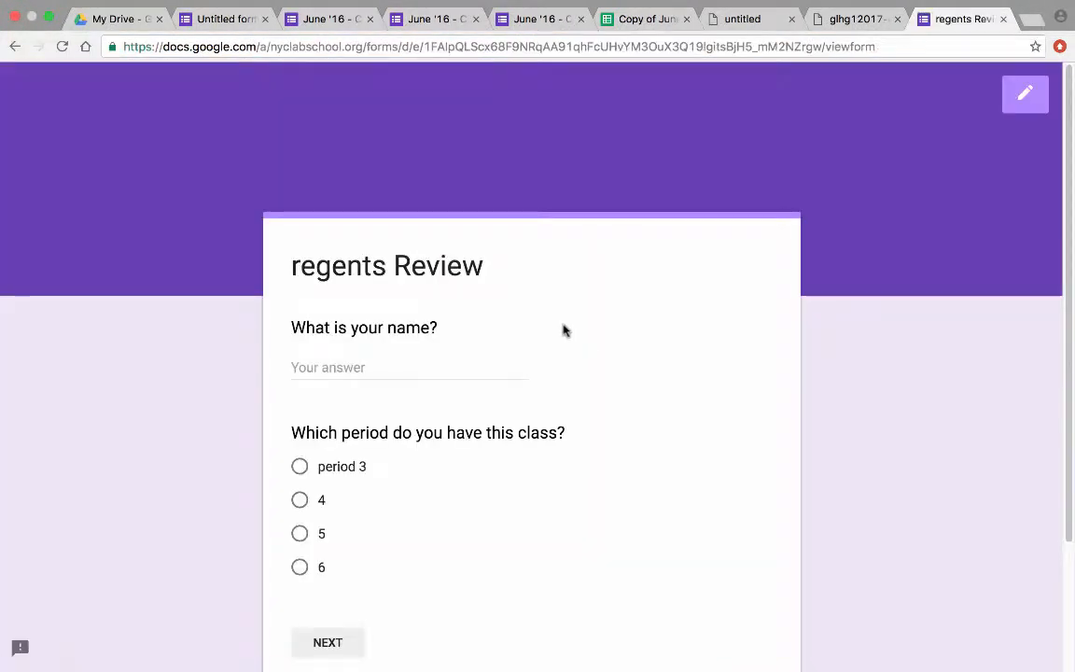
# Fill in the respondent's surname, choose period 5 as the class period, and continue to the multiple-choice questions
pyautogui.scroll(-2, 346, 261)
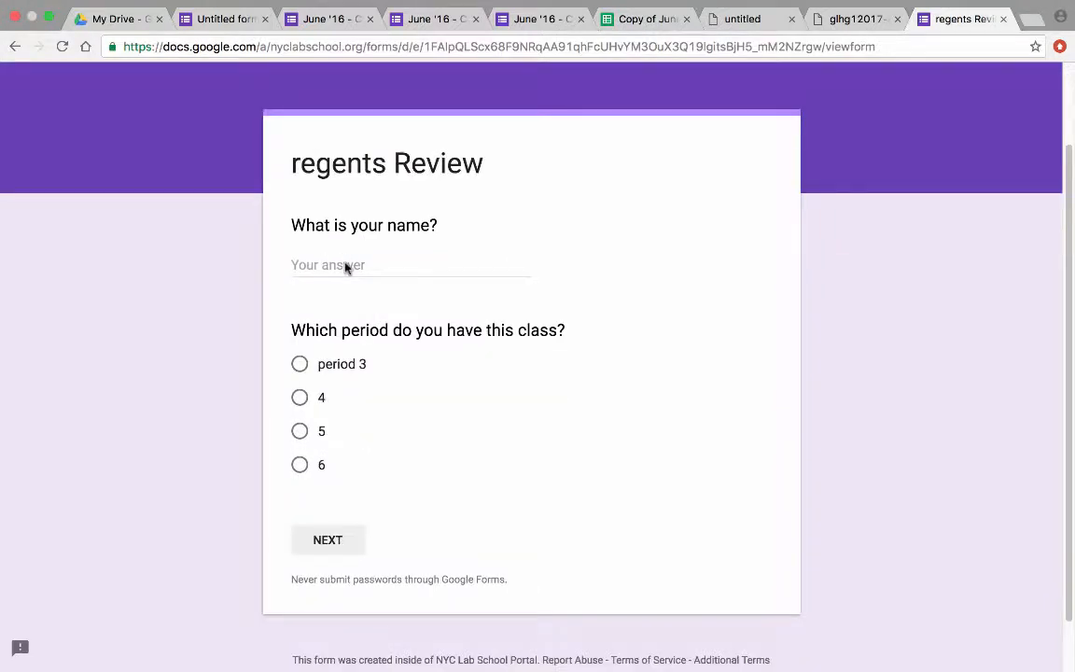
pyautogui.click(345, 263)
pyautogui.write('Drozd')
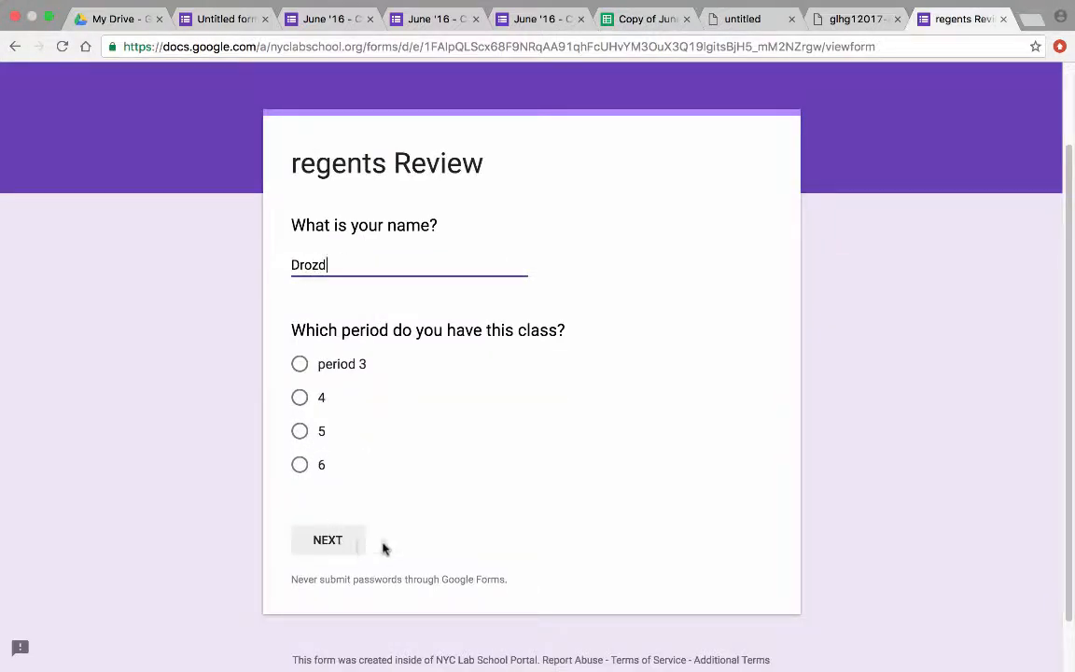
pyautogui.click(300, 431)
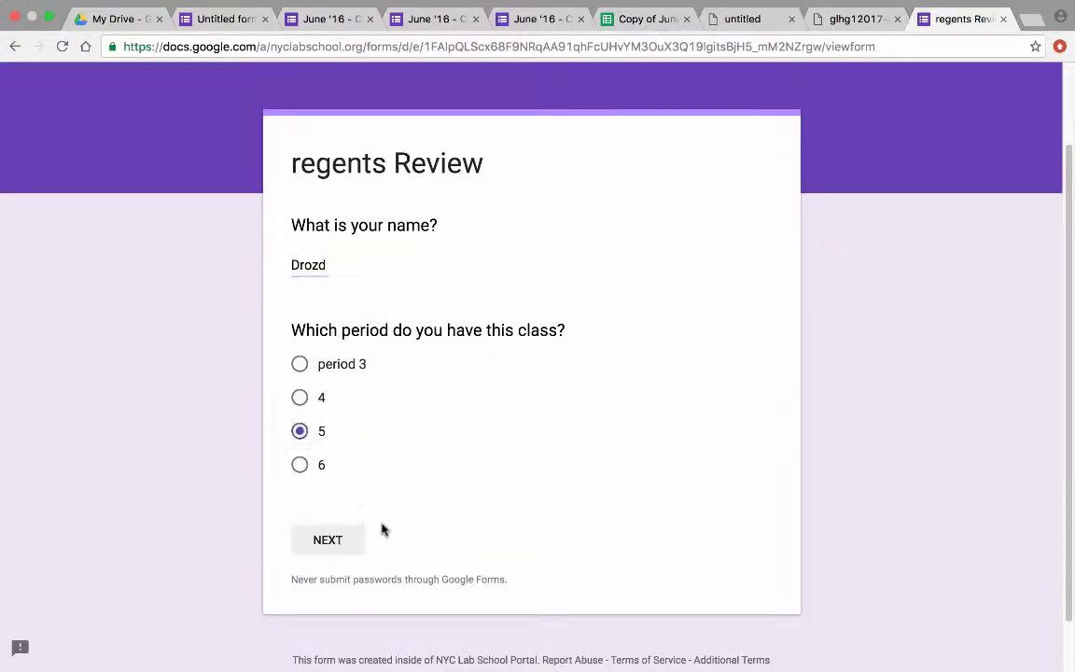
pyautogui.click(332, 540)
# Answer question #1 with option 2, #2 with option 3 and #3 with option 1, submit the quiz and open its score
pyautogui.scroll(-15, 333, 452)
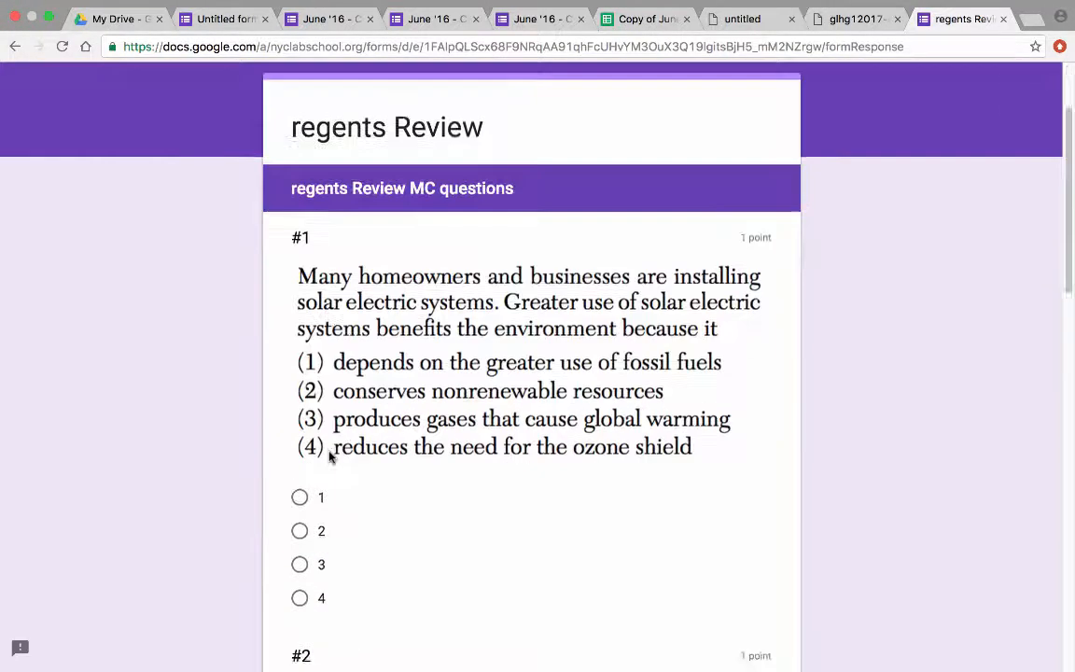
pyautogui.scroll(10, 339, 455)
pyautogui.scroll(4, 341, 455)
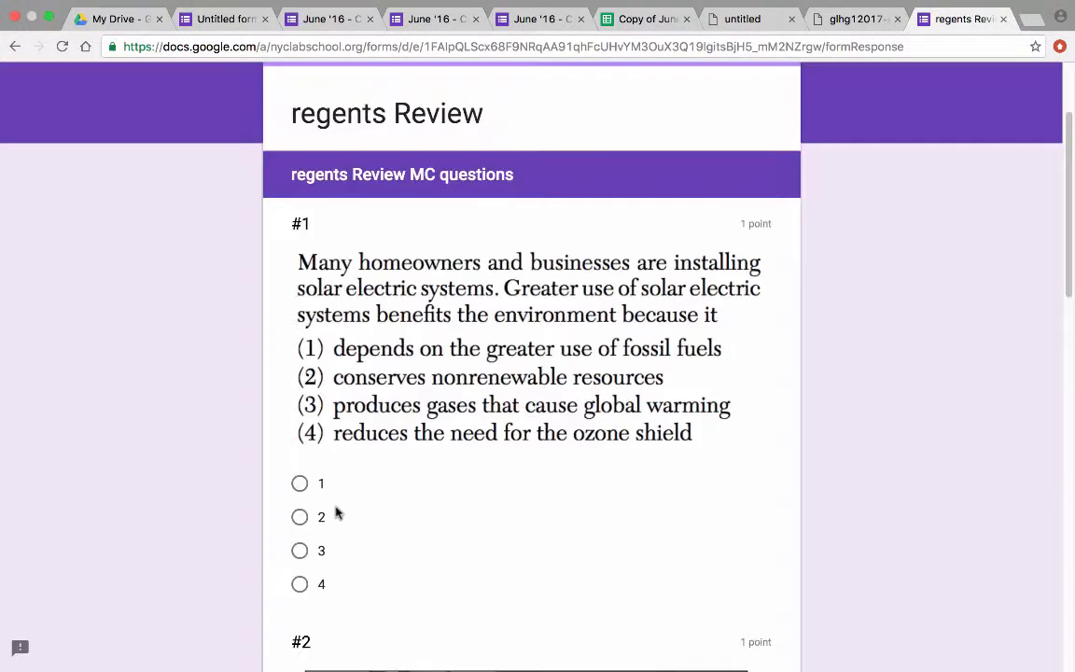
pyautogui.scroll(-1, 325, 529)
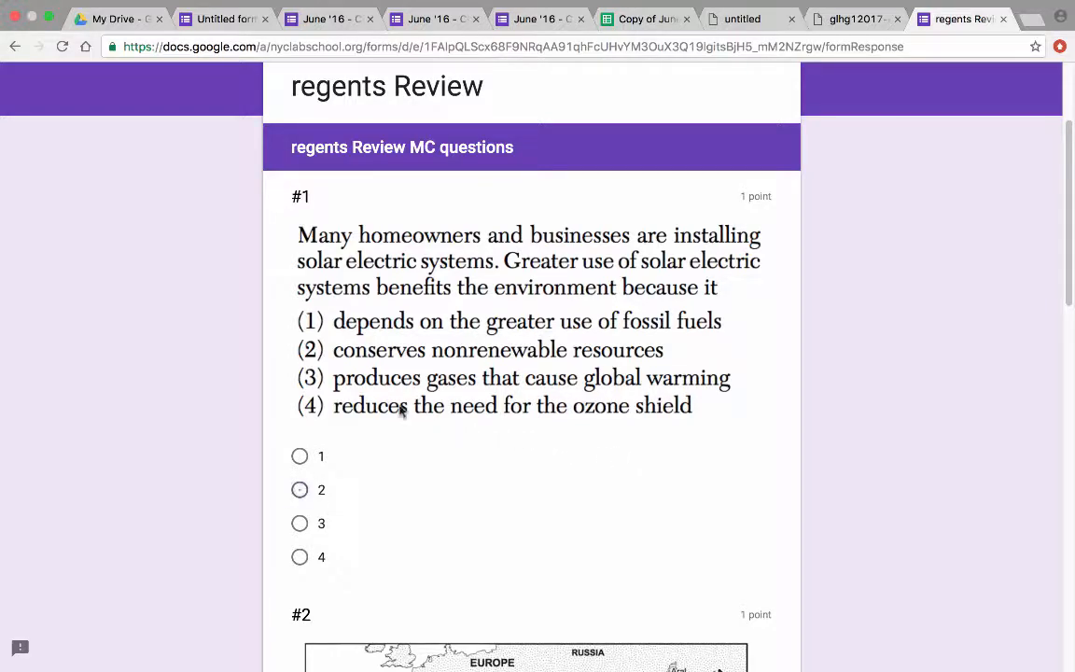
pyautogui.scroll(-8, 360, 355)
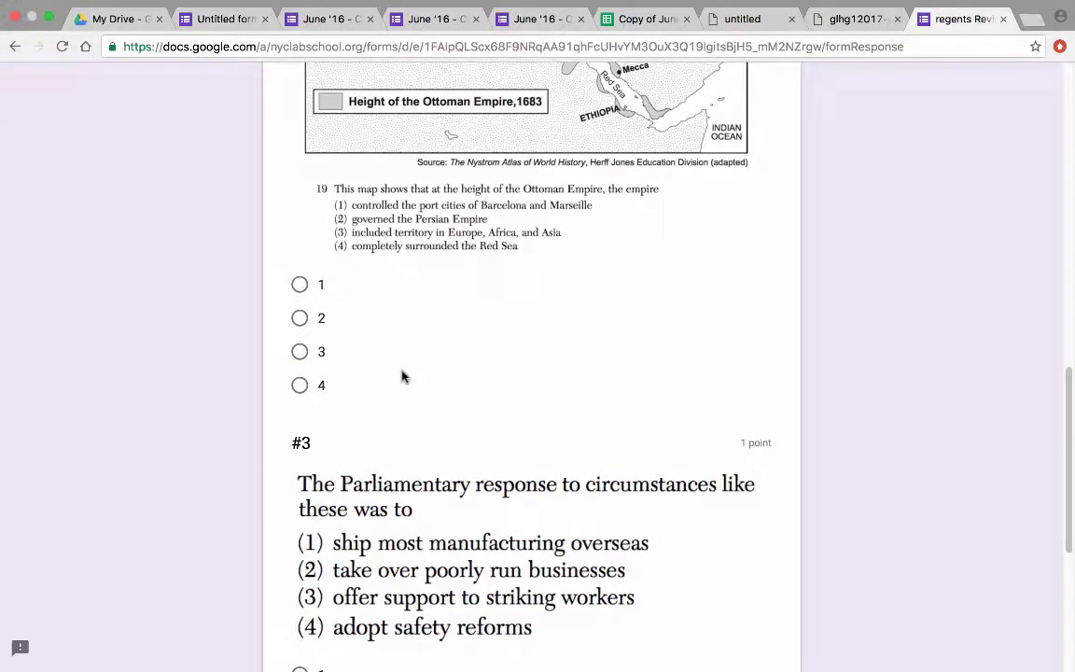
pyautogui.click(300, 352)
pyautogui.scroll(-3, 330, 436)
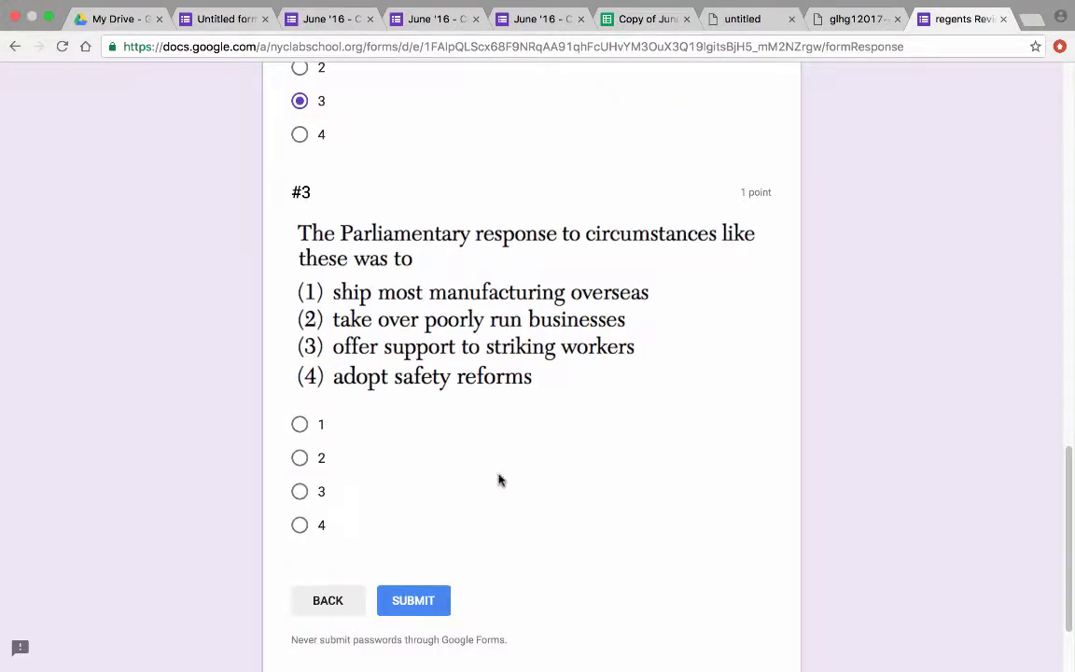
pyautogui.click(299, 423)
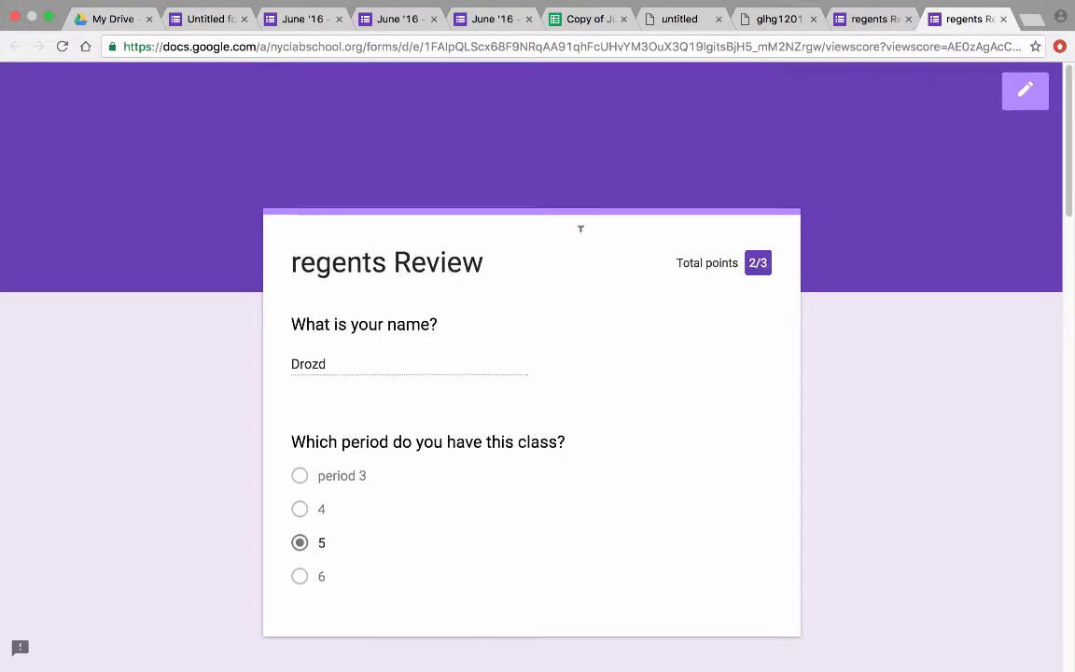
# Review the graded quiz response, examining the total points, the marking of each question and the correct answer given for #3
pyautogui.scroll(-6, 578, 234)
pyautogui.scroll(-8, 579, 308)
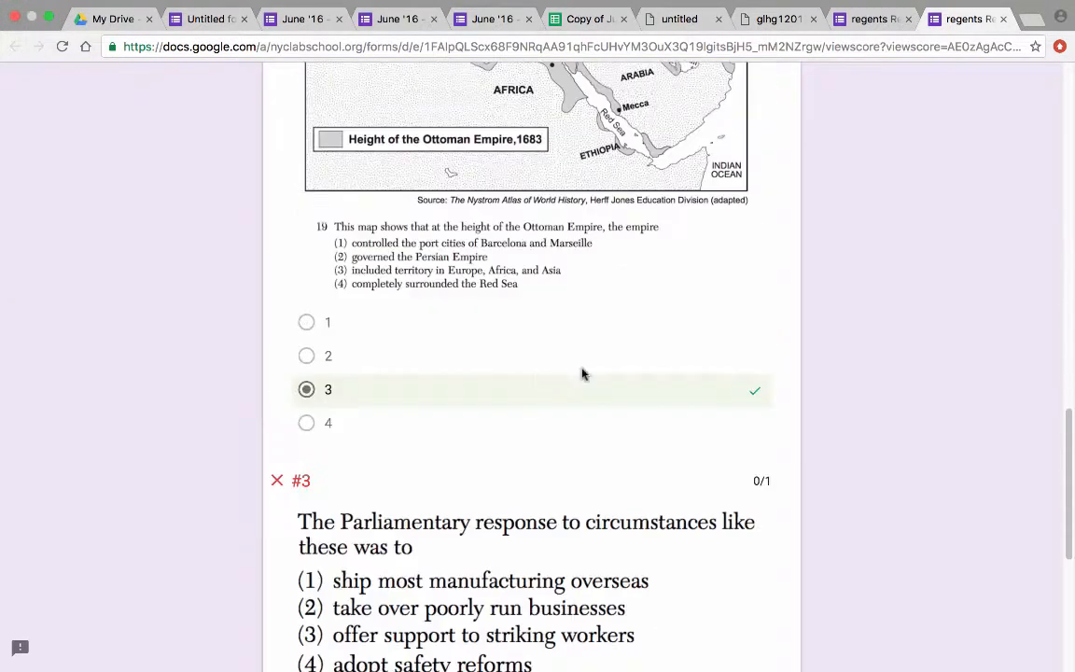
pyautogui.scroll(-4, 381, 226)
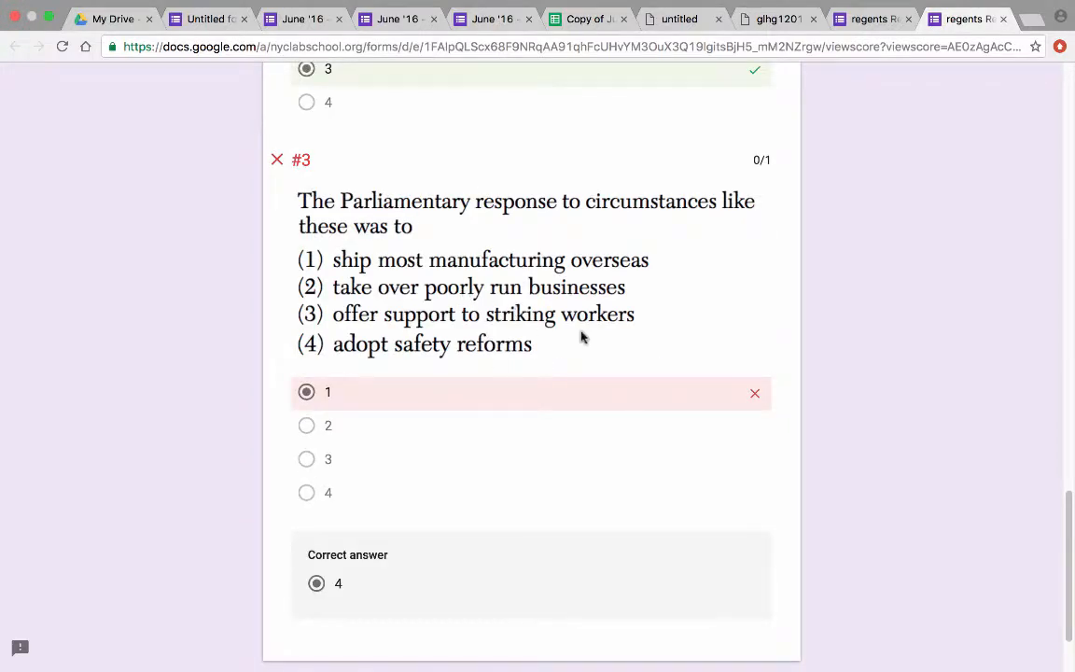
pyautogui.scroll(4, 579, 308)
pyautogui.scroll(-6, 367, 495)
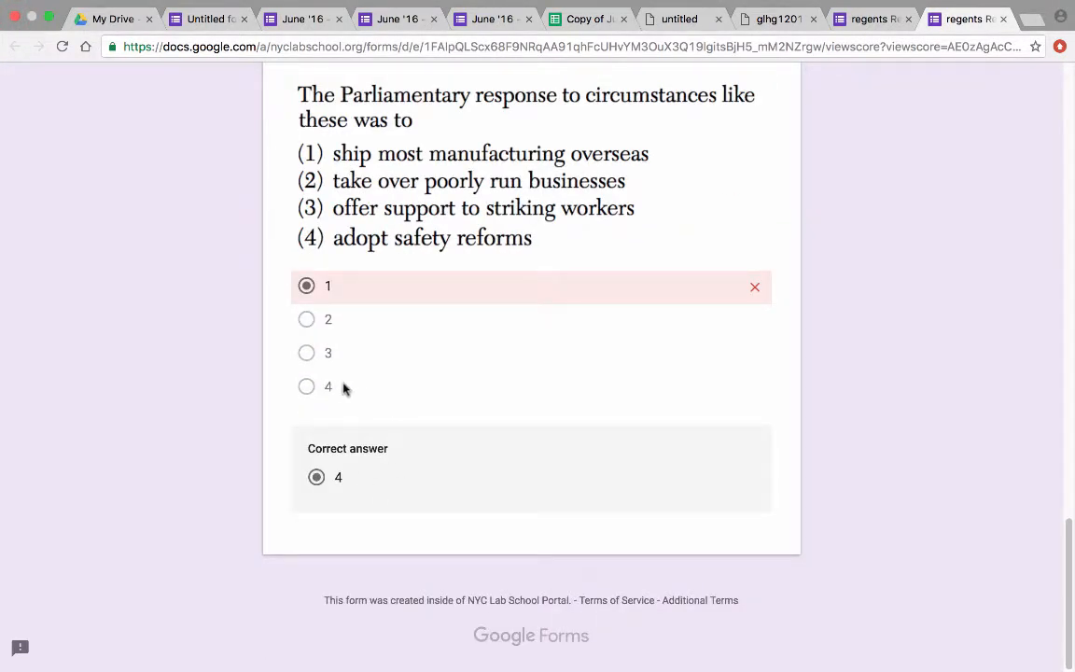
pyautogui.scroll(20, 615, 352)
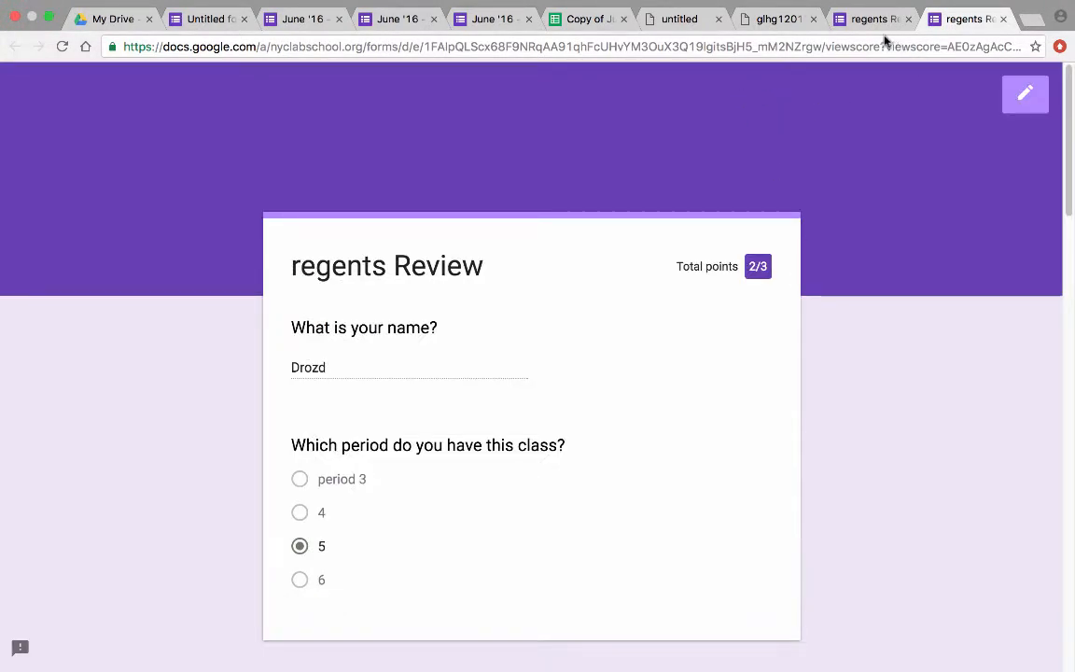
pyautogui.click(863, 25)
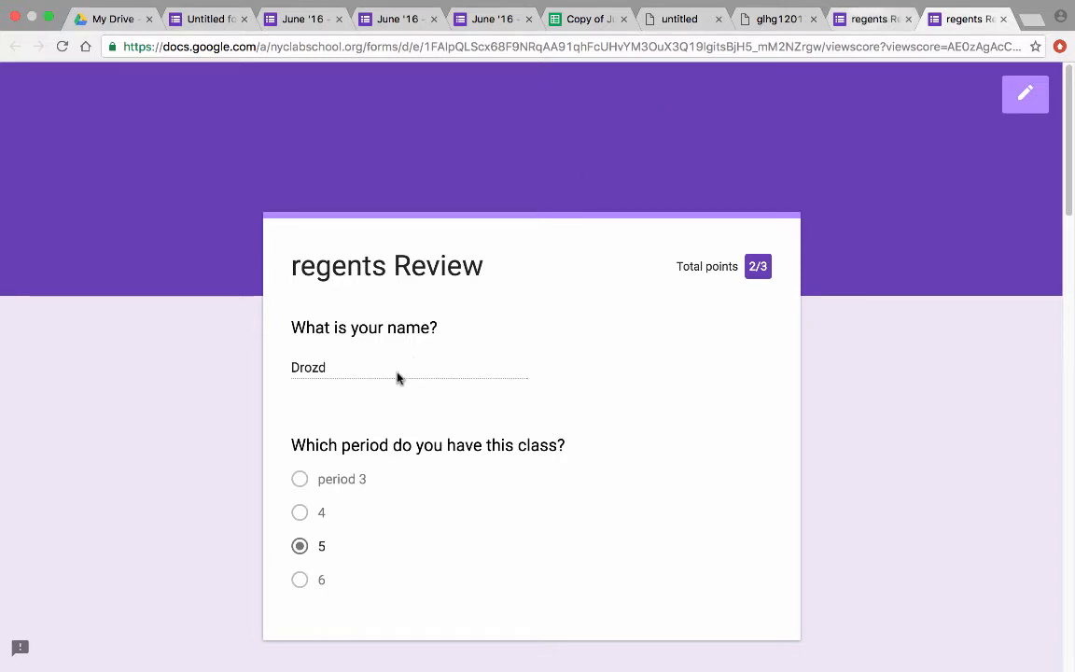